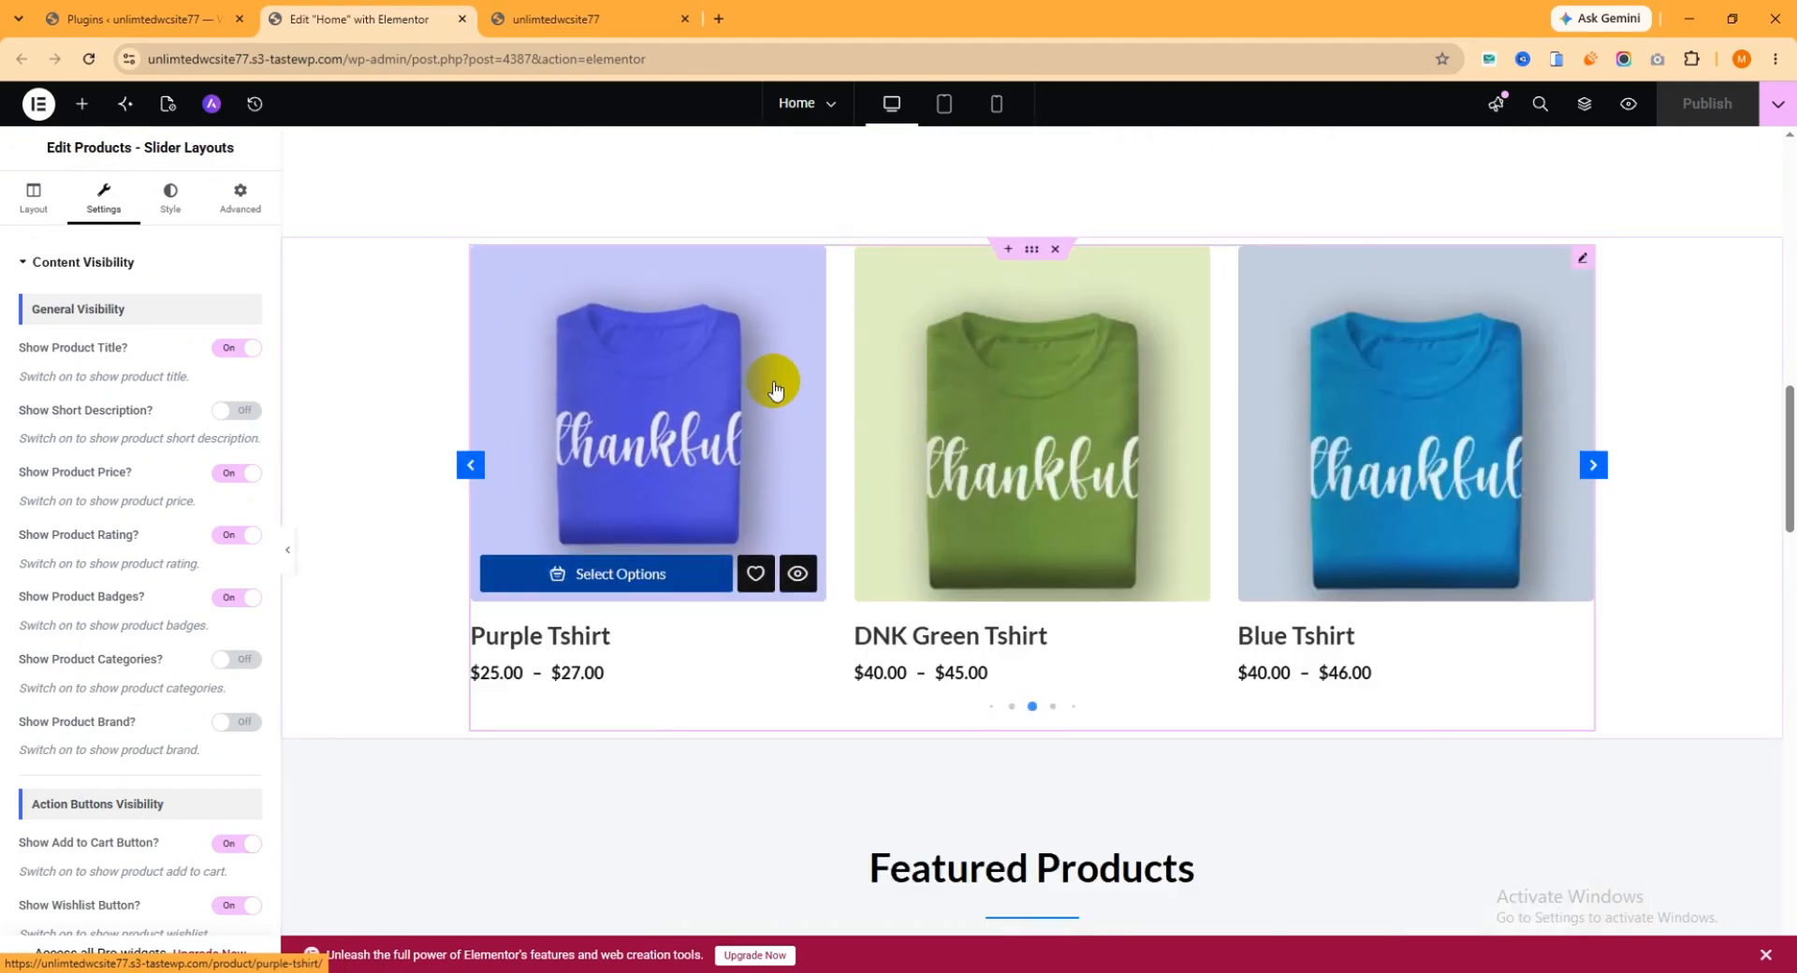
Preview the product slider on the live homepage and browse through its slides.
{"action": "left_click", "coordinate": [556, 19]}
{"action": "scroll", "coordinate": [930, 346], "scroll_direction": "down", "scroll_amount": 5}
{"action": "scroll", "coordinate": [1001, 432], "scroll_direction": "down", "scroll_amount": 11}
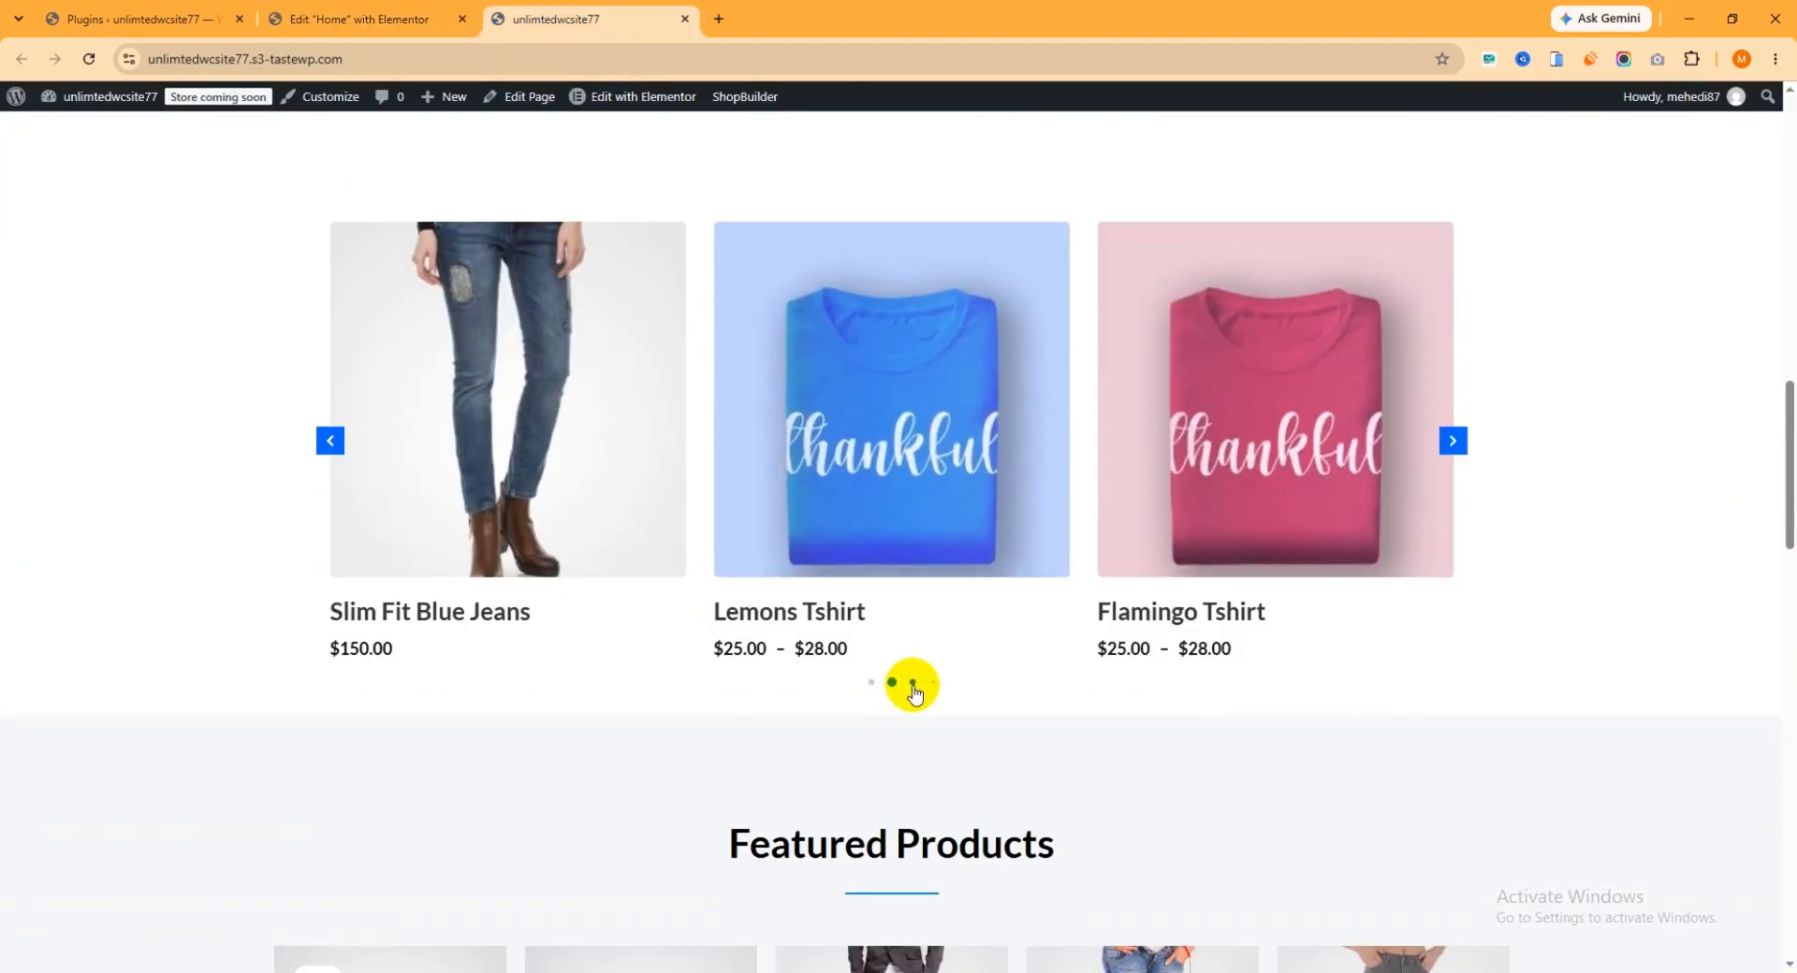
{"action": "left_click", "coordinate": [913, 683]}
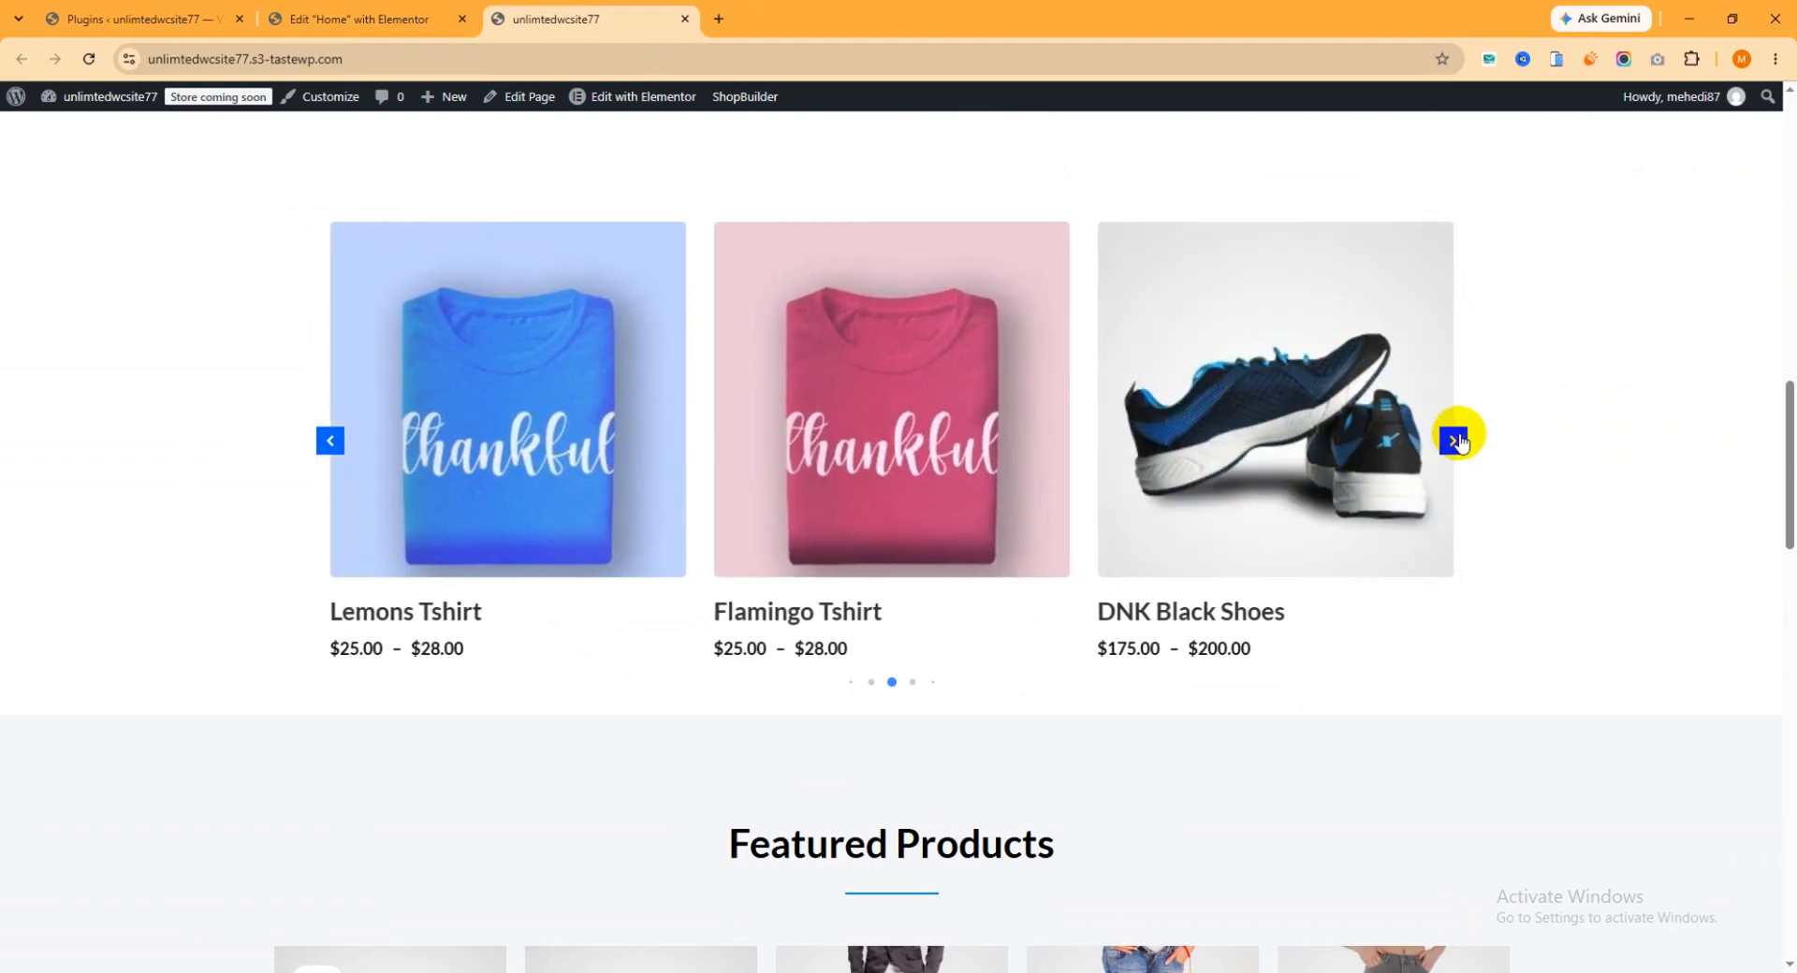
{"action": "left_click", "coordinate": [1454, 439]}
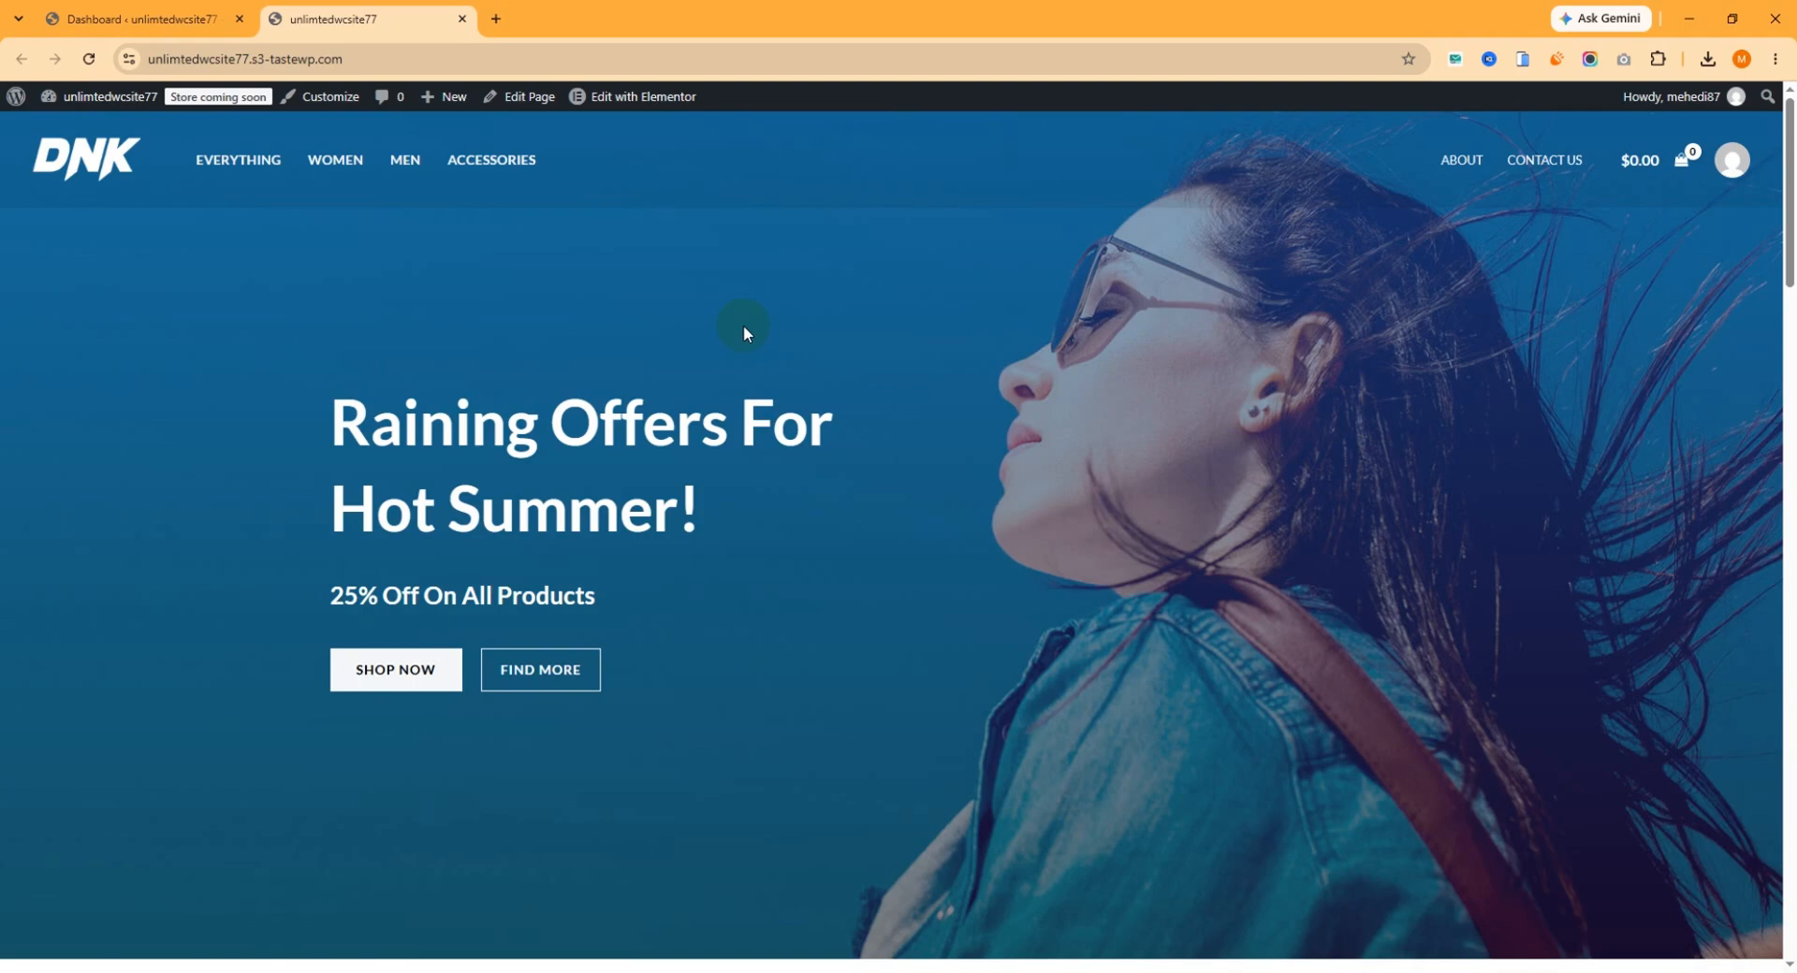
Review the live homepage from the hero banner down through the Featured Products section.
{"action": "scroll", "coordinate": [743, 324], "scroll_direction": "down", "scroll_amount": 10}
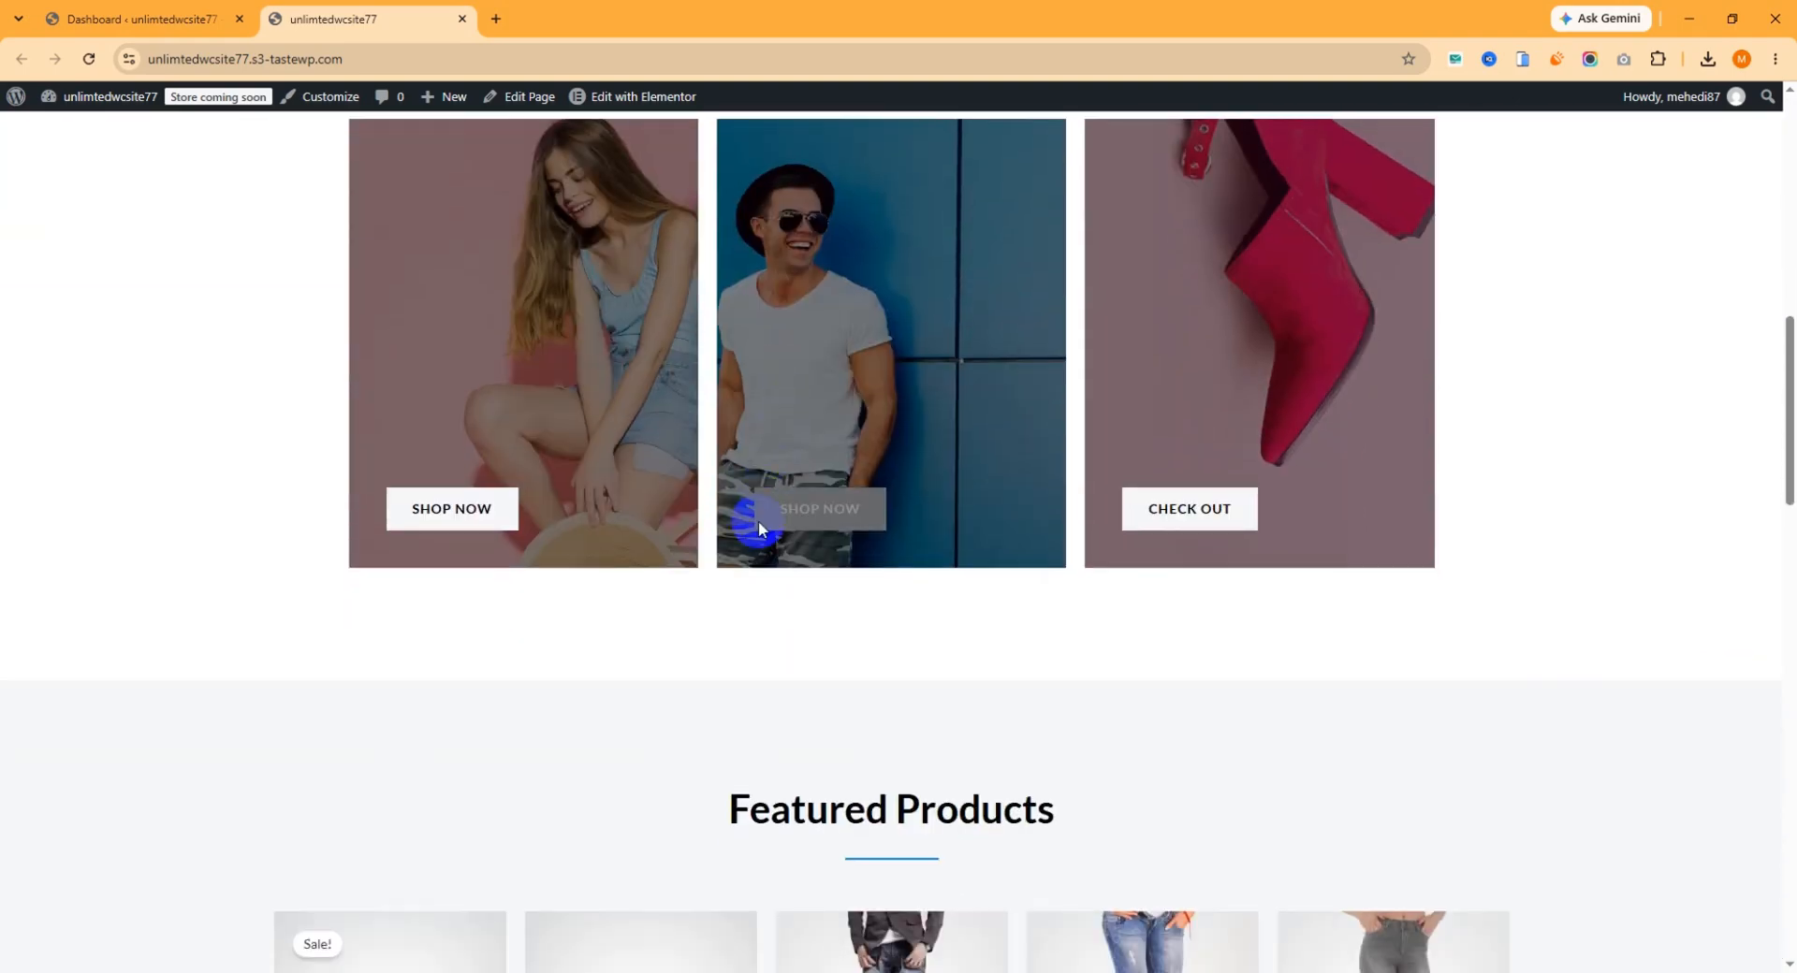
{"action": "scroll", "coordinate": [731, 613], "scroll_direction": "down", "scroll_amount": 5}
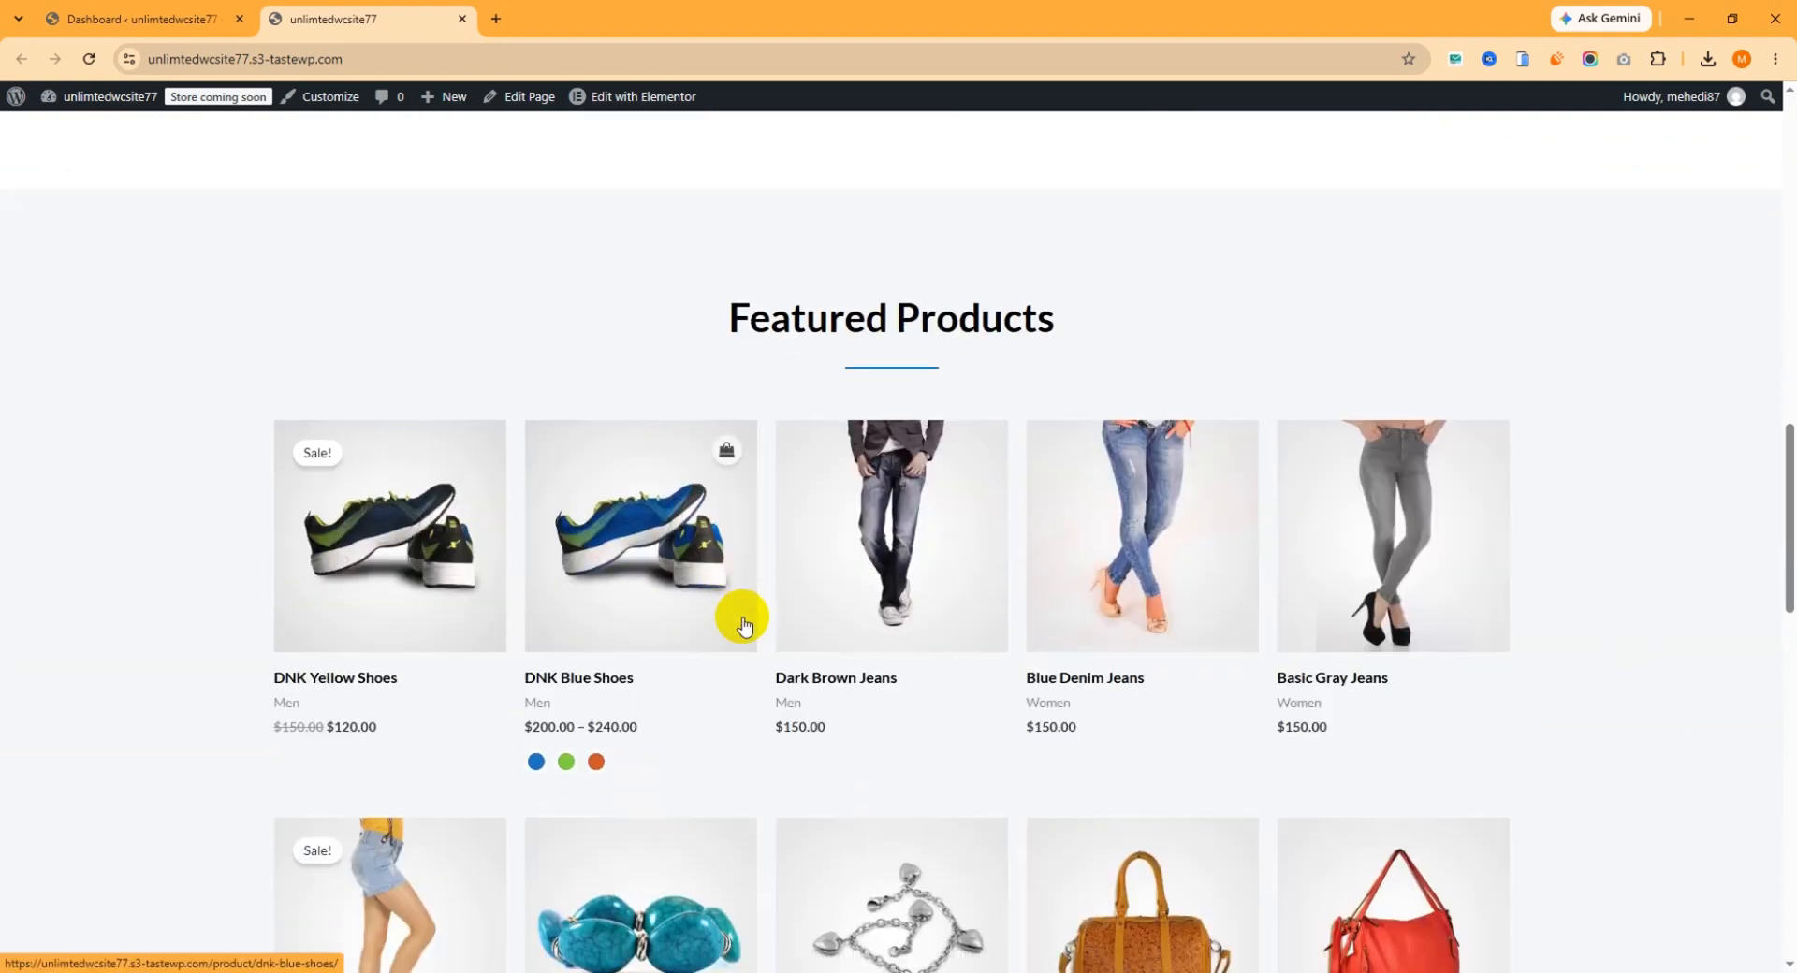
{"action": "scroll", "coordinate": [743, 625], "scroll_direction": "down", "scroll_amount": 5}
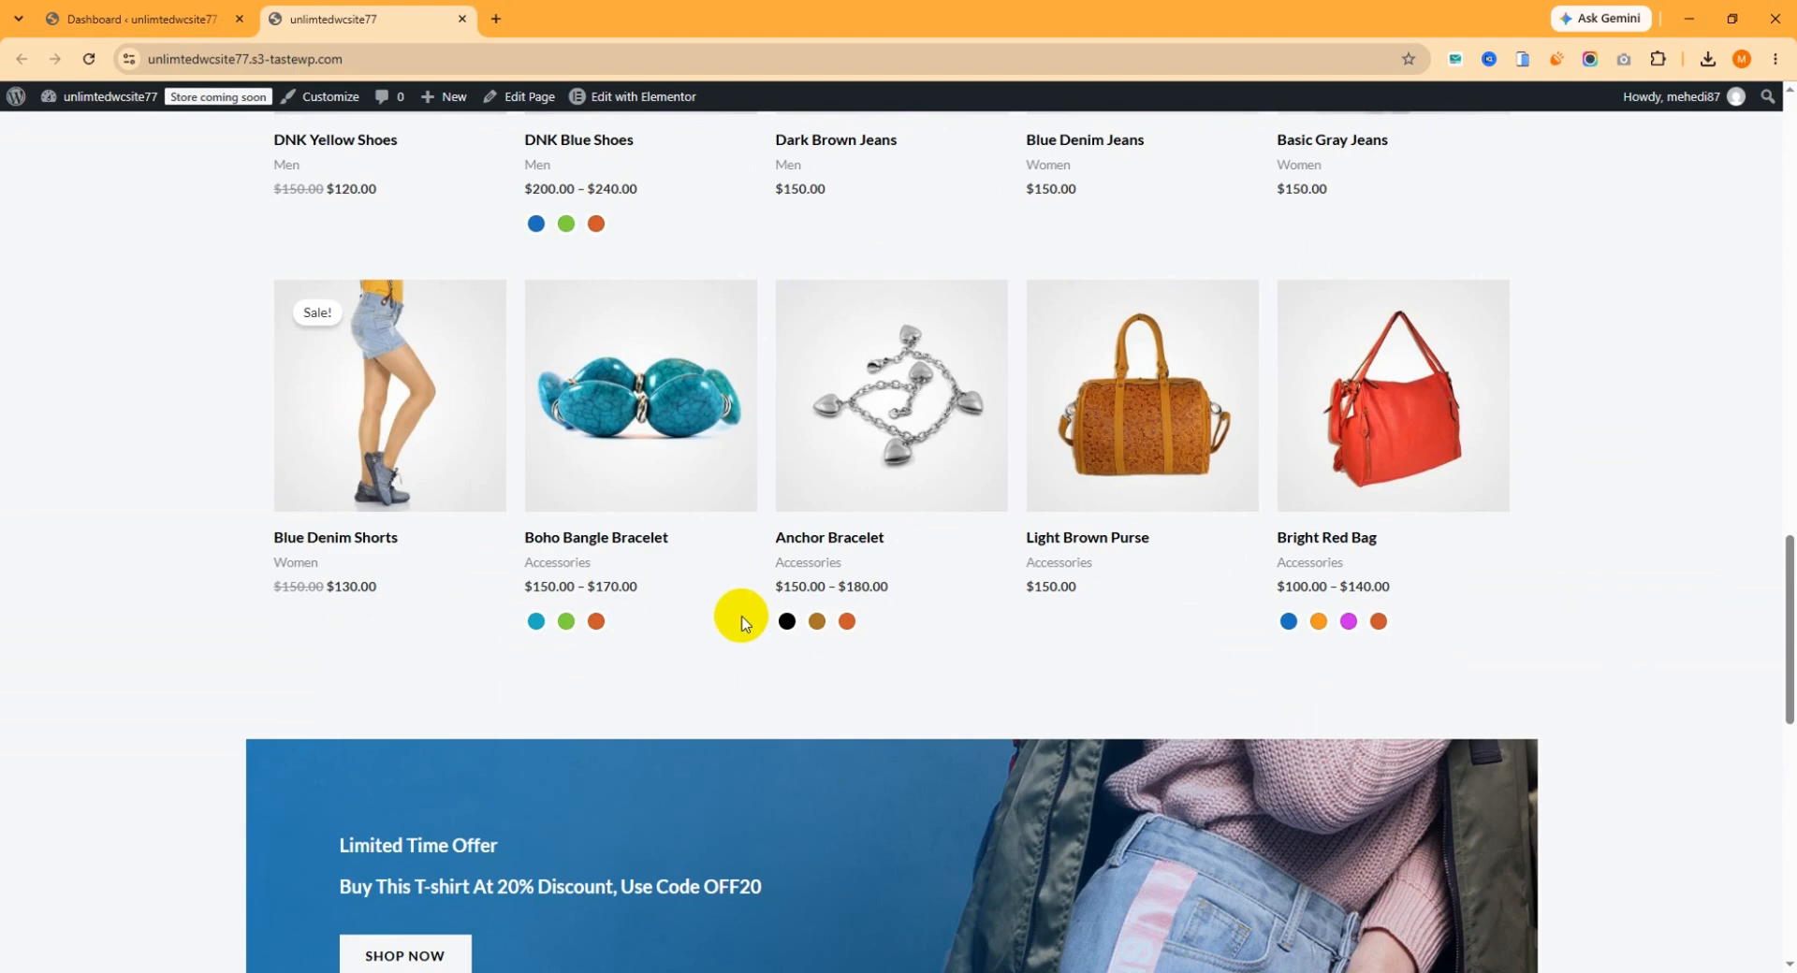
Find the "Shopbuilder" plugin from the WordPress dashboard, then install and activate ShopBuilder – WooCommerce Builder For Elementor.
{"action": "left_click", "coordinate": [178, 19]}
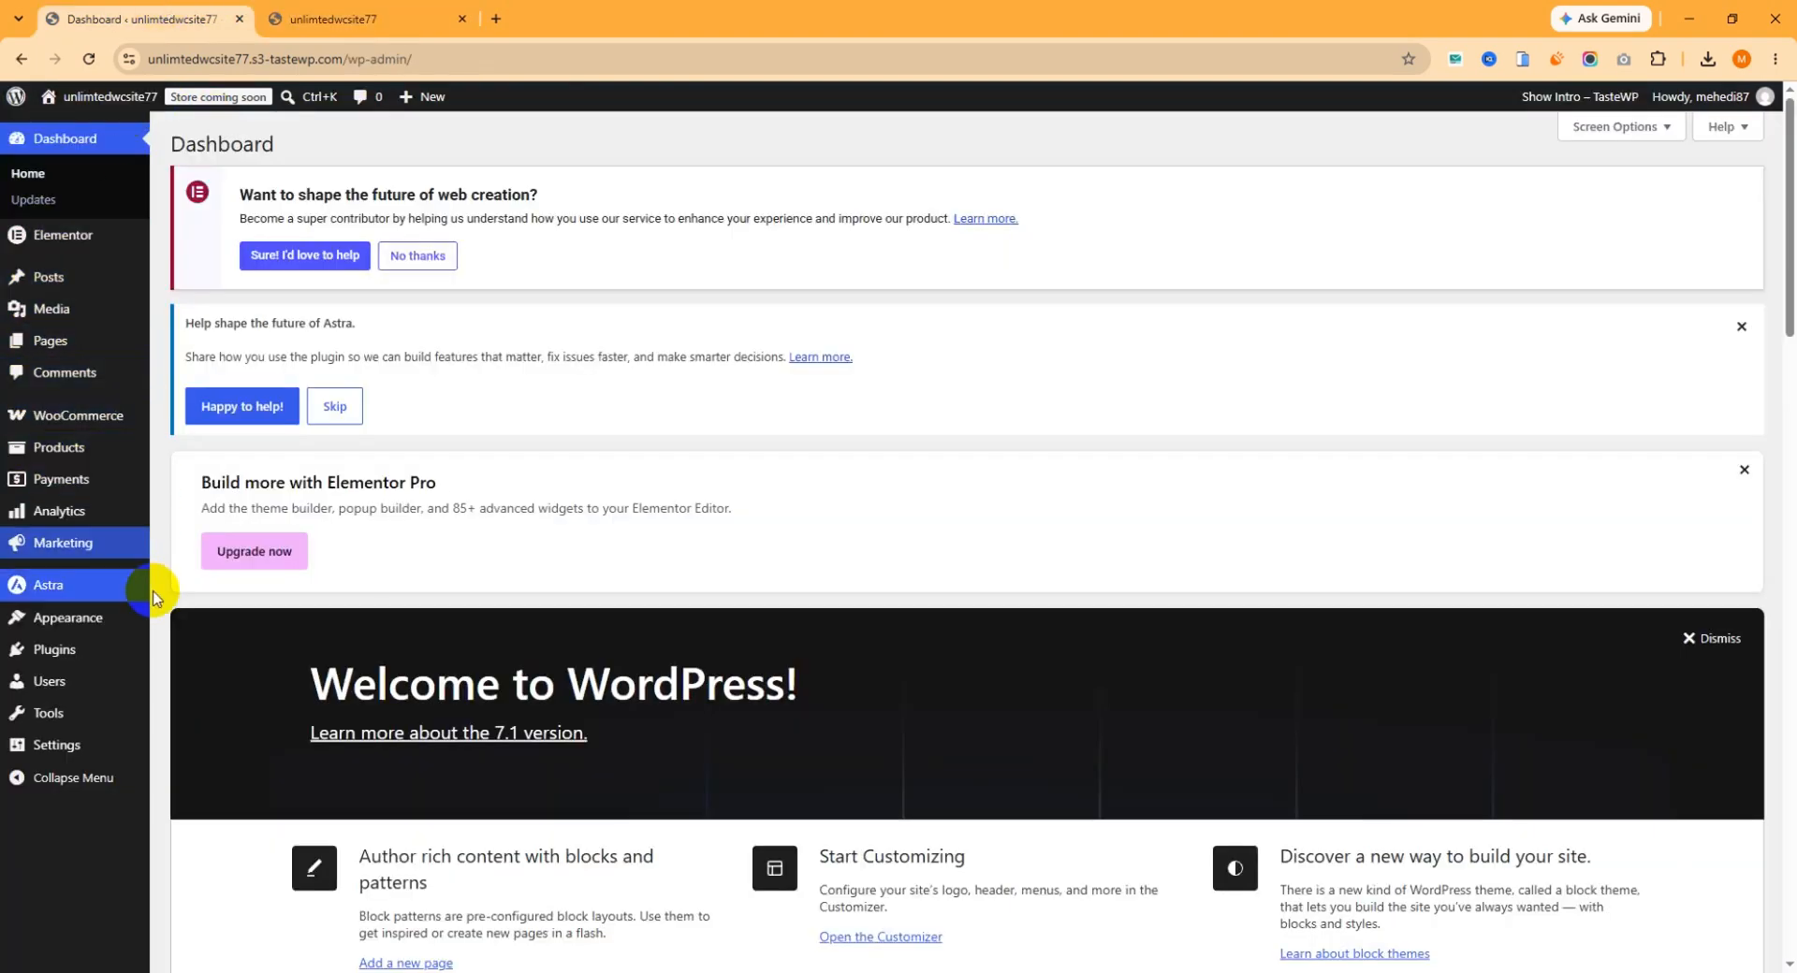
{"action": "mouse_move", "coordinate": [28, 648]}
{"action": "left_click", "coordinate": [208, 683]}
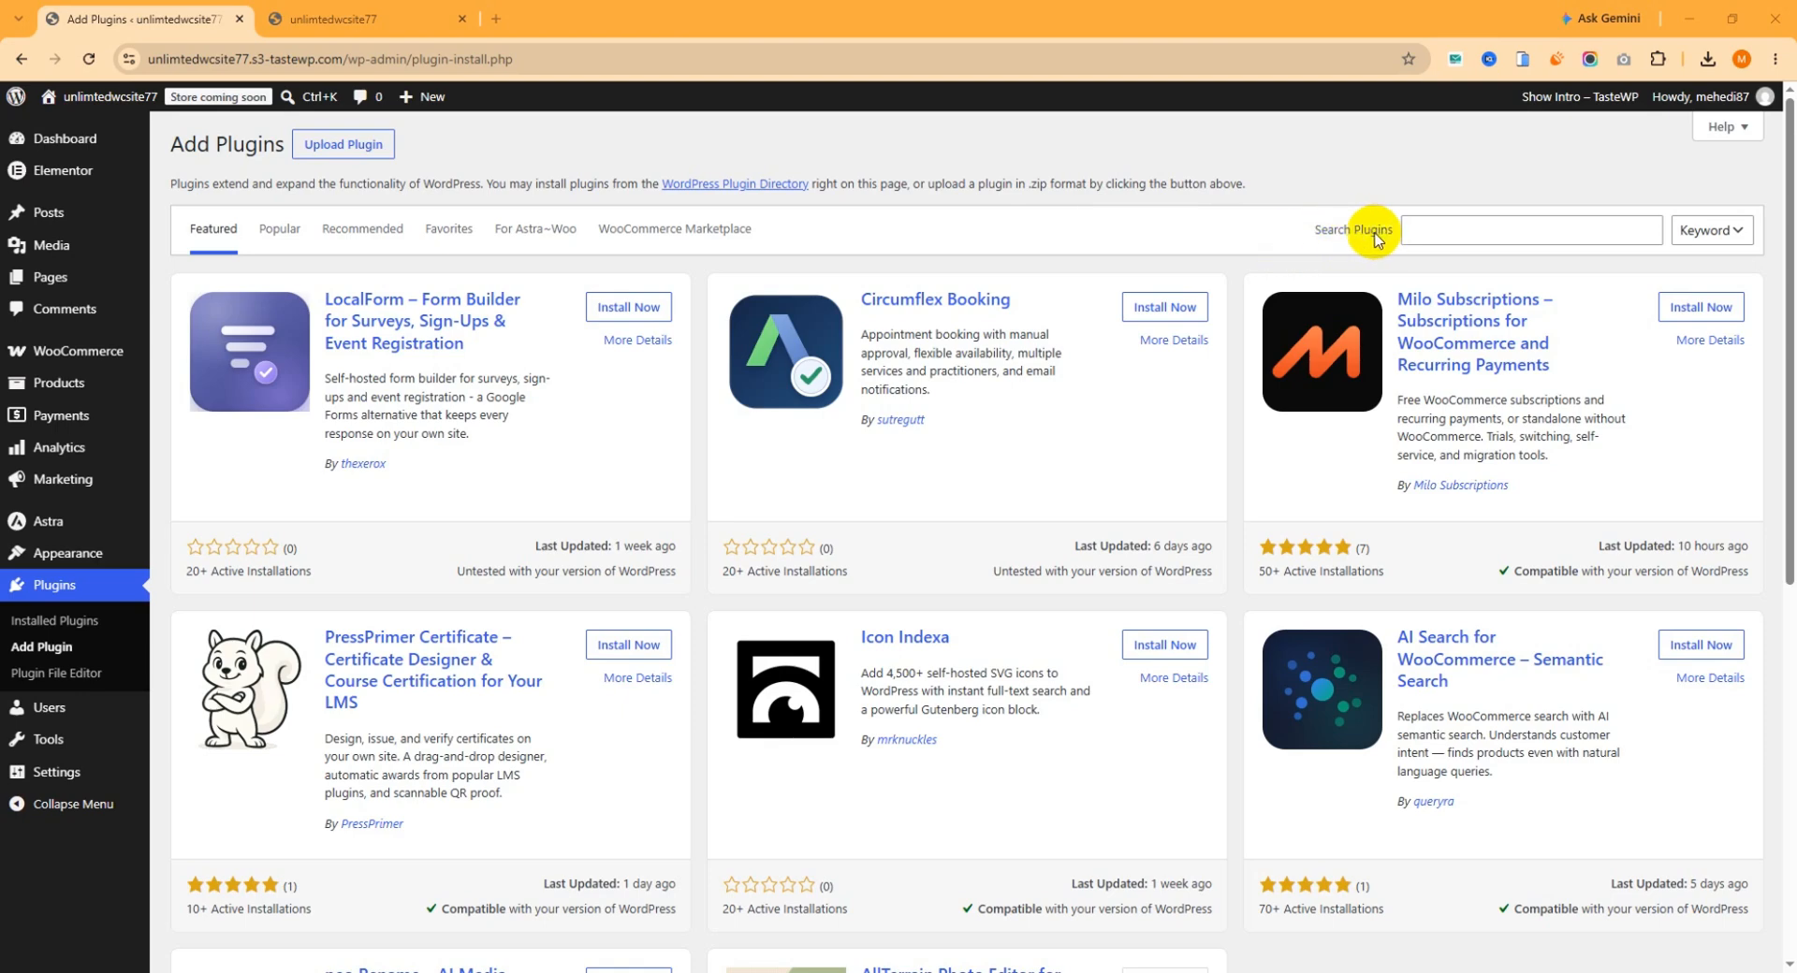
{"action": "left_click", "coordinate": [1451, 232]}
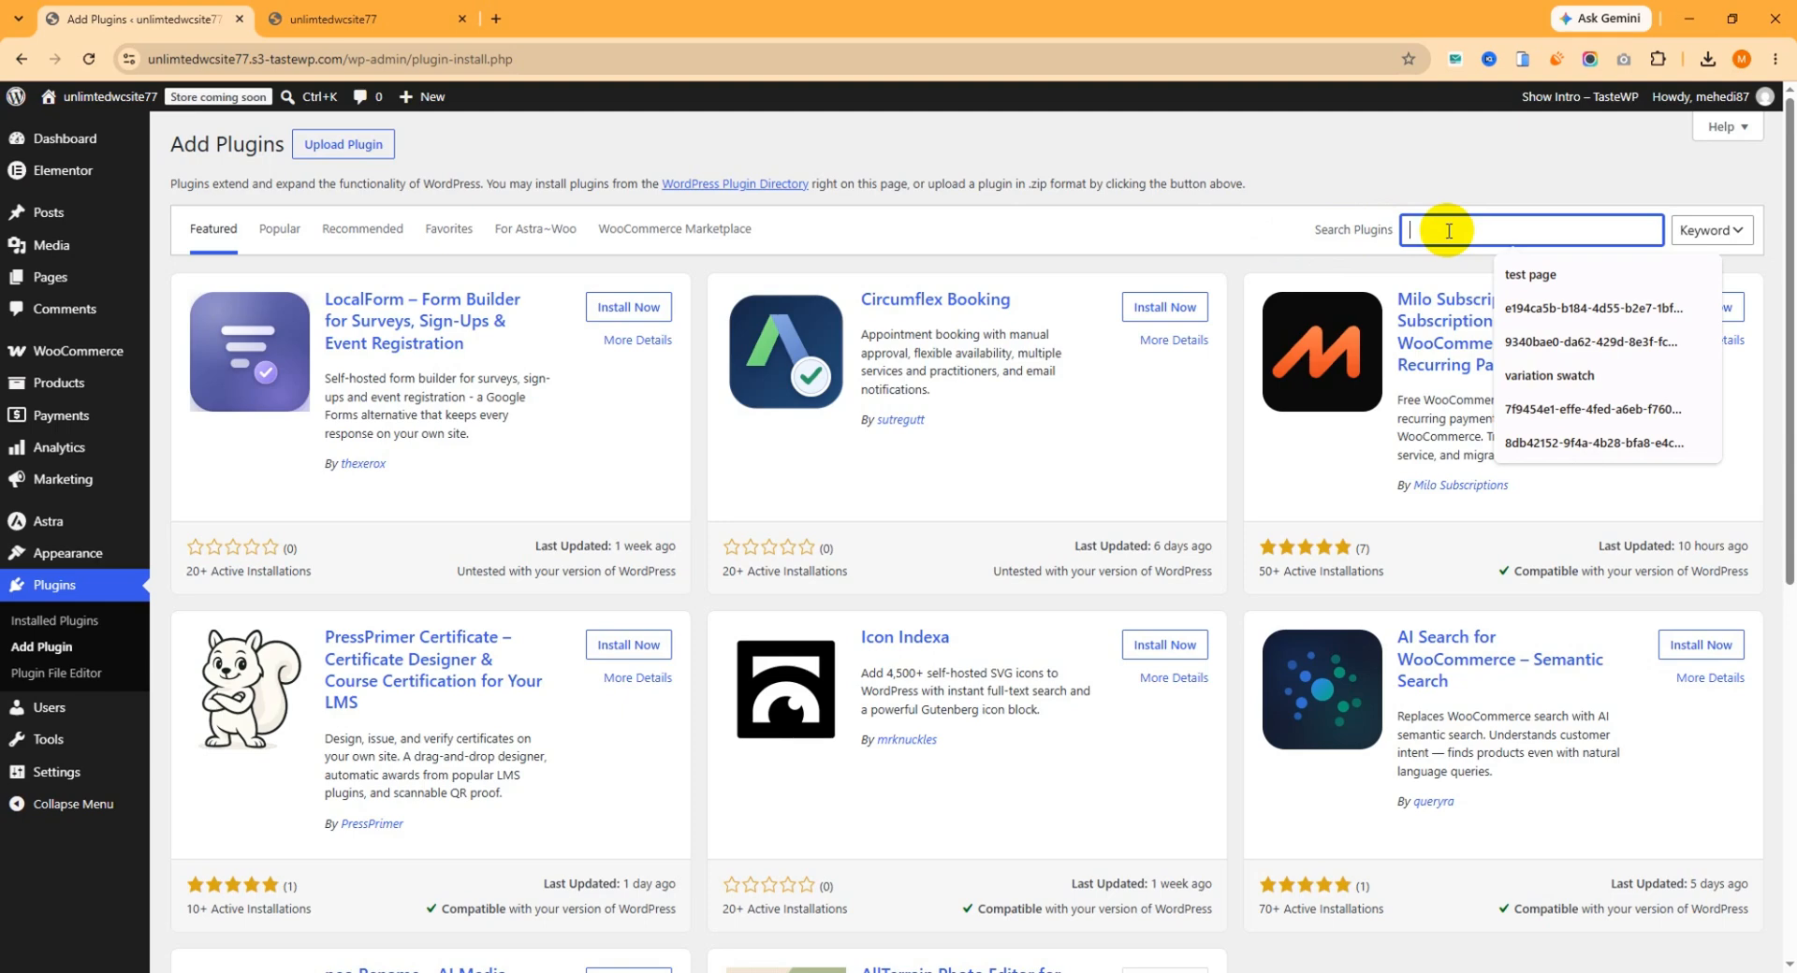
{"action": "type", "text": "Shopbuilder"}
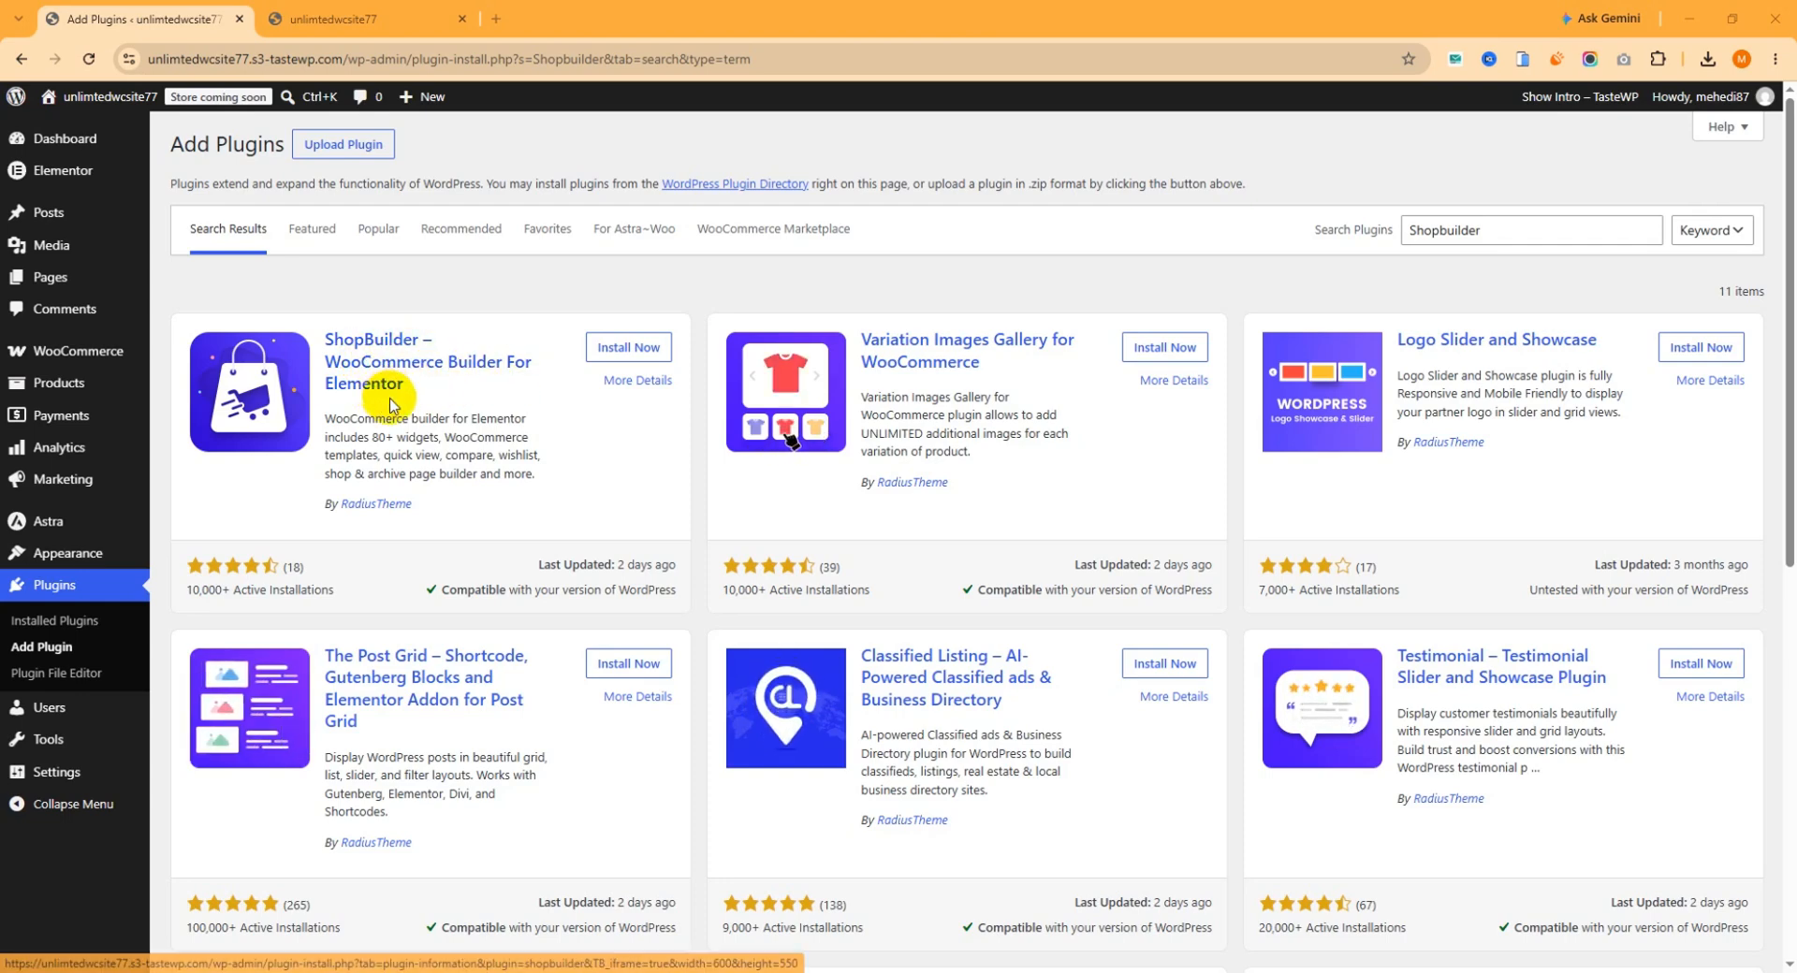
{"action": "left_click", "coordinate": [624, 355]}
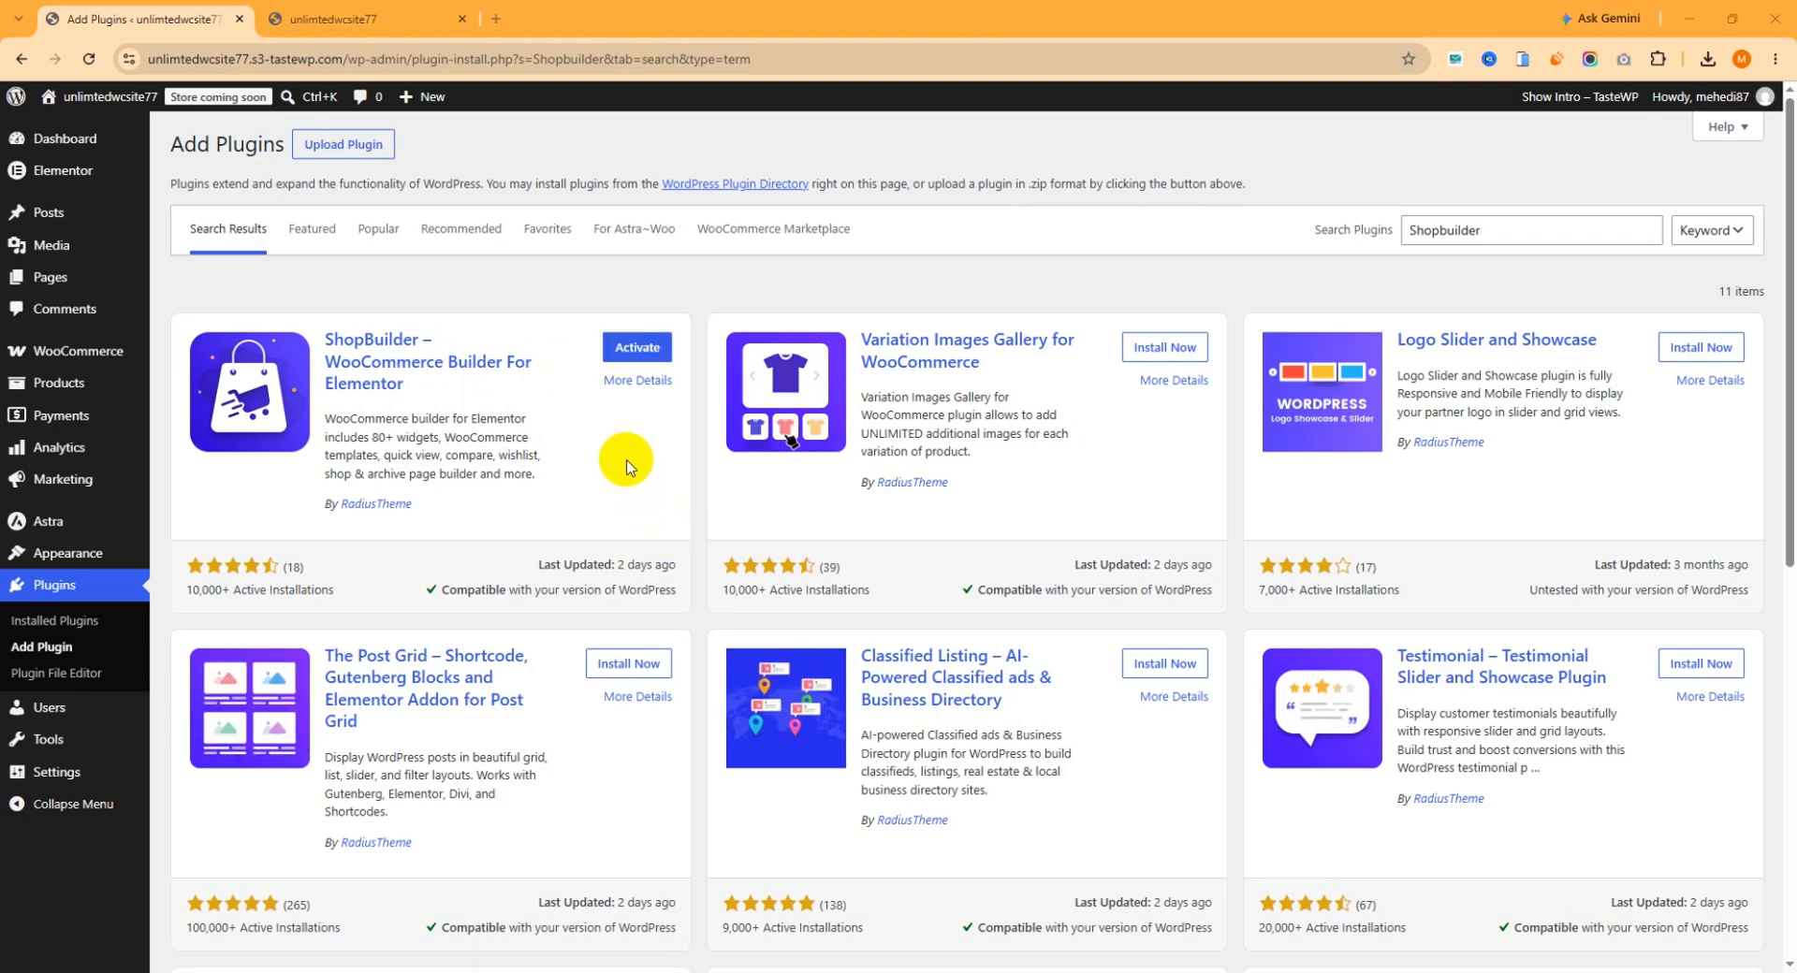
{"action": "left_click", "coordinate": [637, 347]}
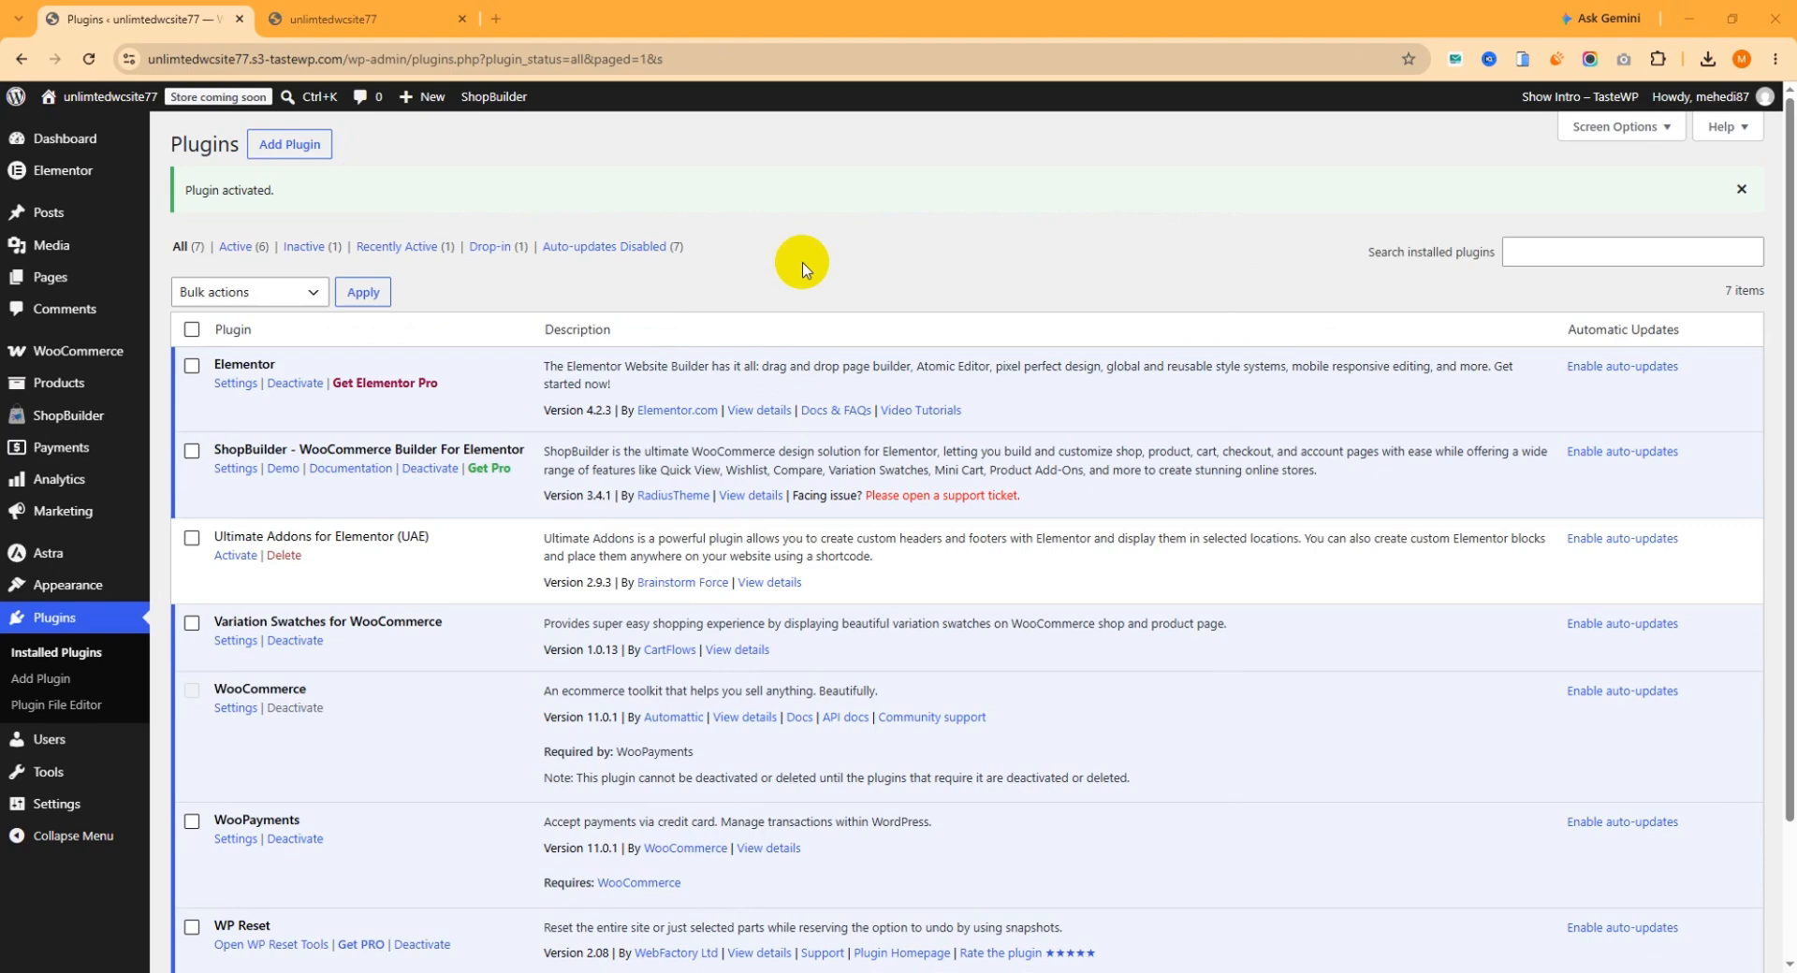
Open the Elementor Widgets list in ShopBuilder's settings and make sure the Products - Slider Layouts widget is enabled.
{"action": "mouse_move", "coordinate": [64, 433]}
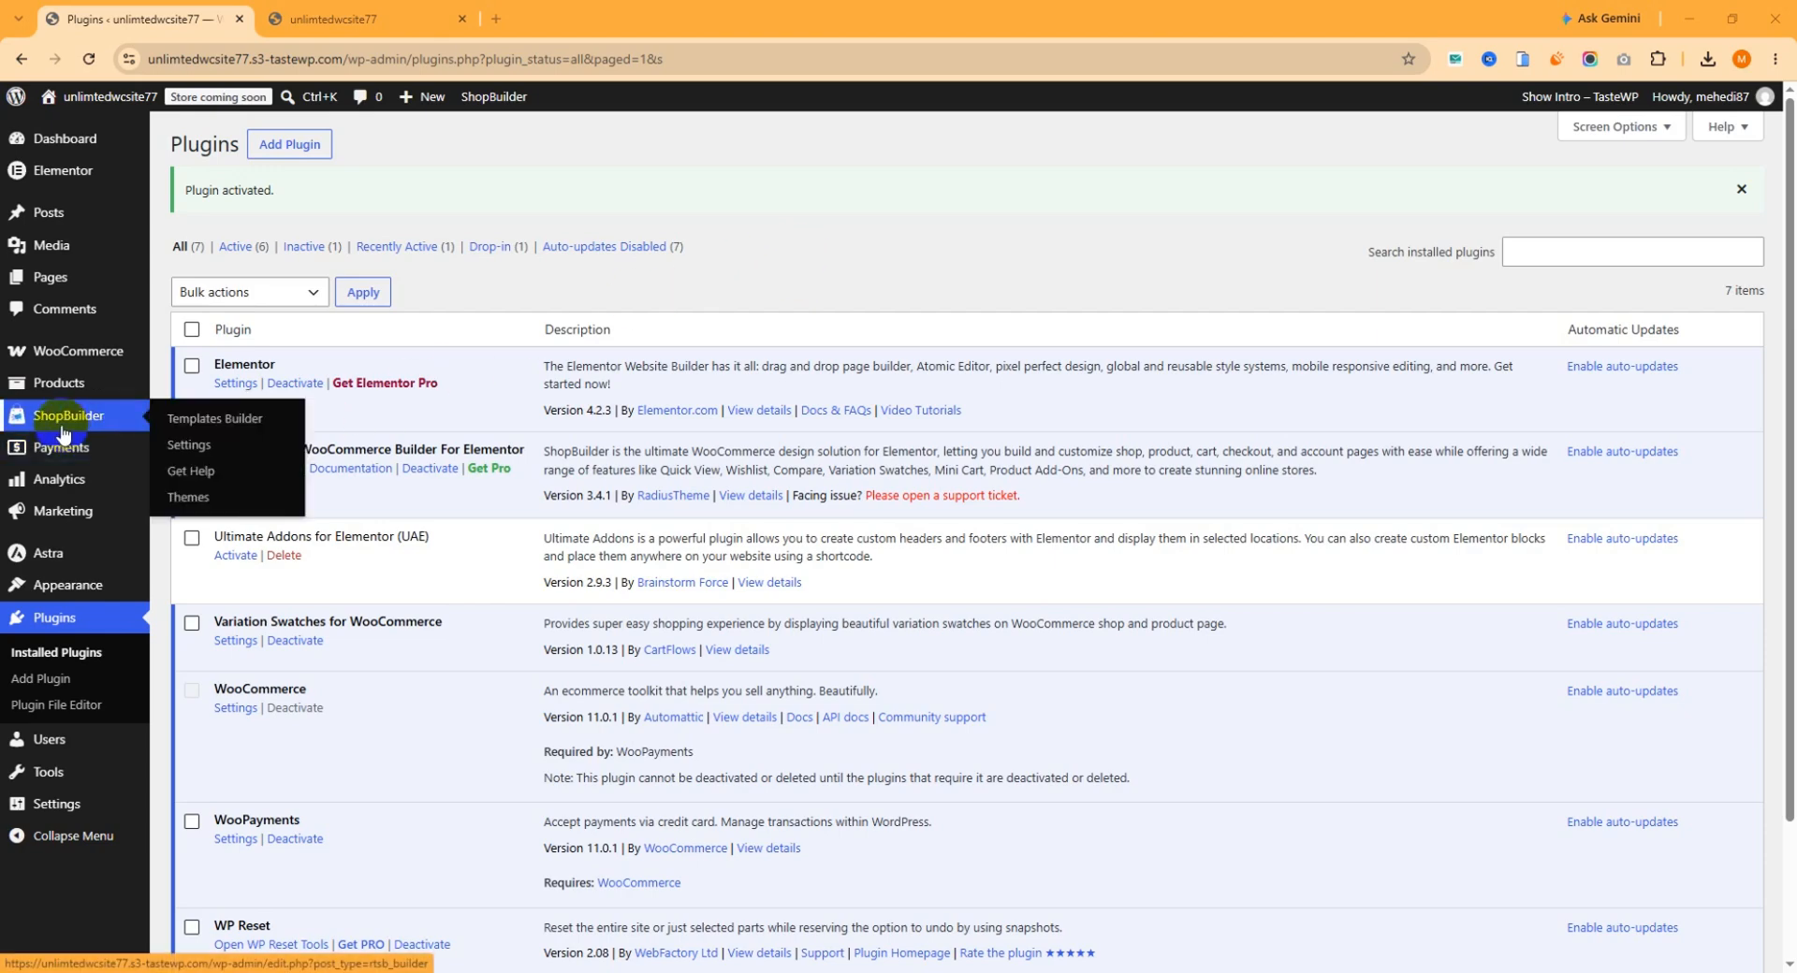
{"action": "left_click", "coordinate": [204, 456]}
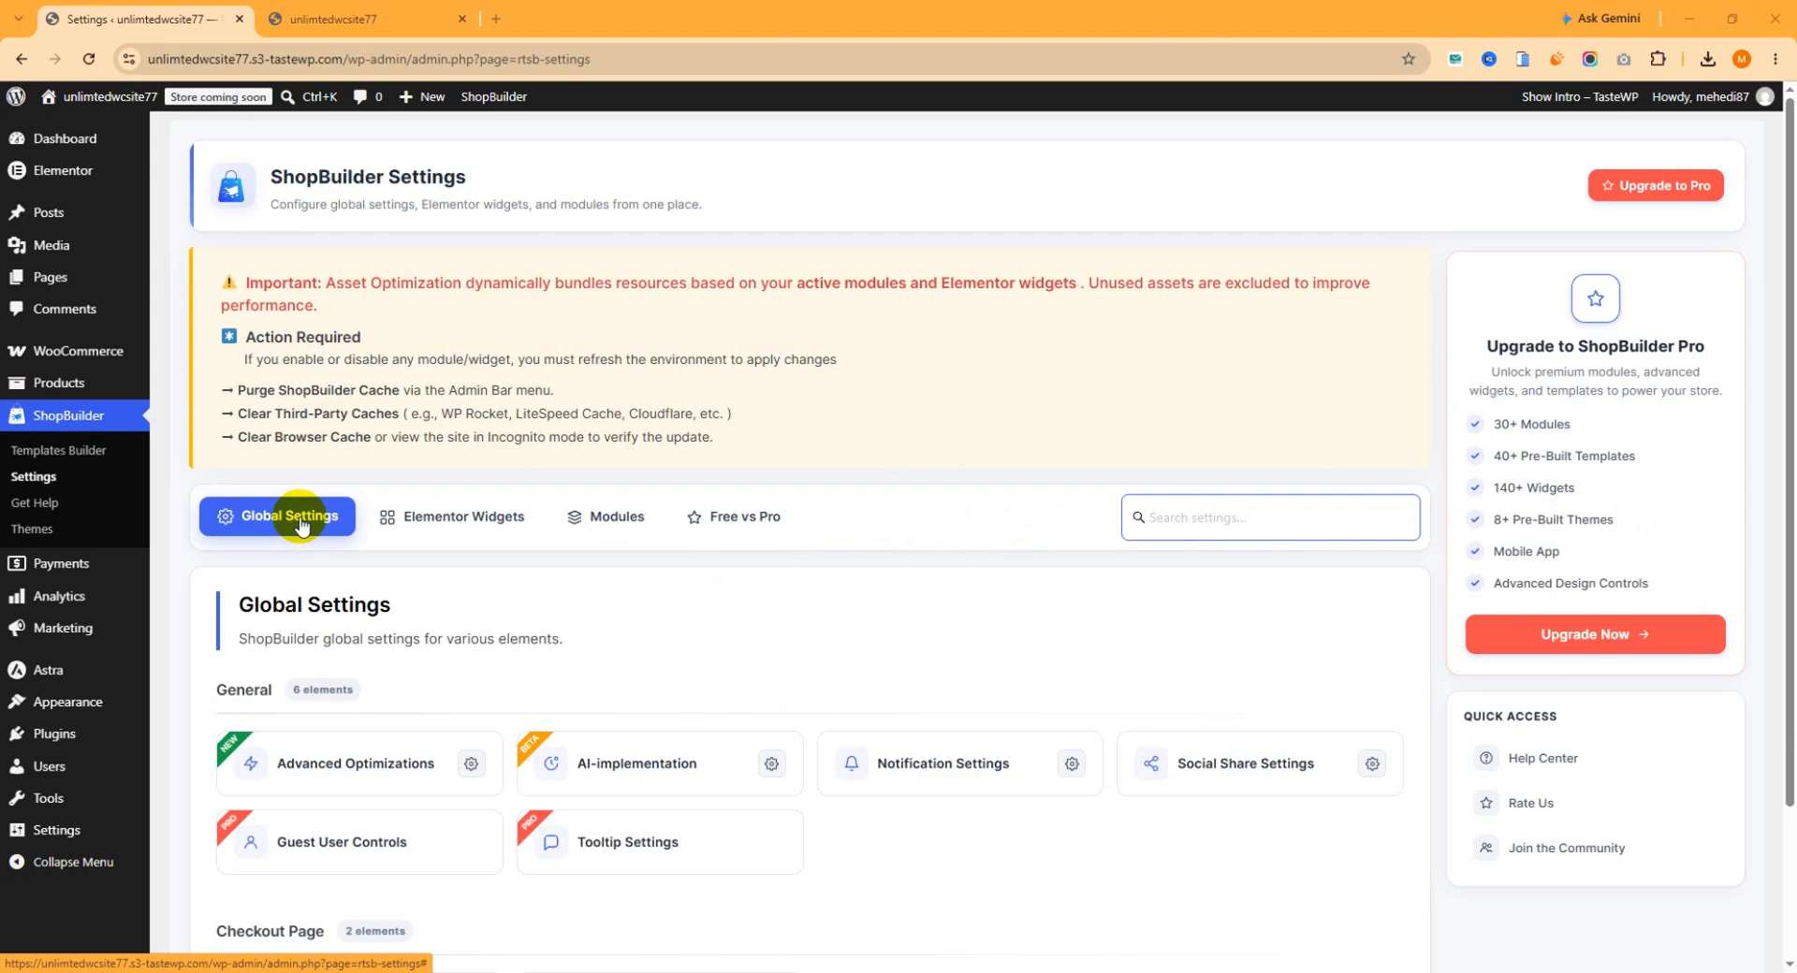
{"action": "left_click", "coordinate": [444, 524]}
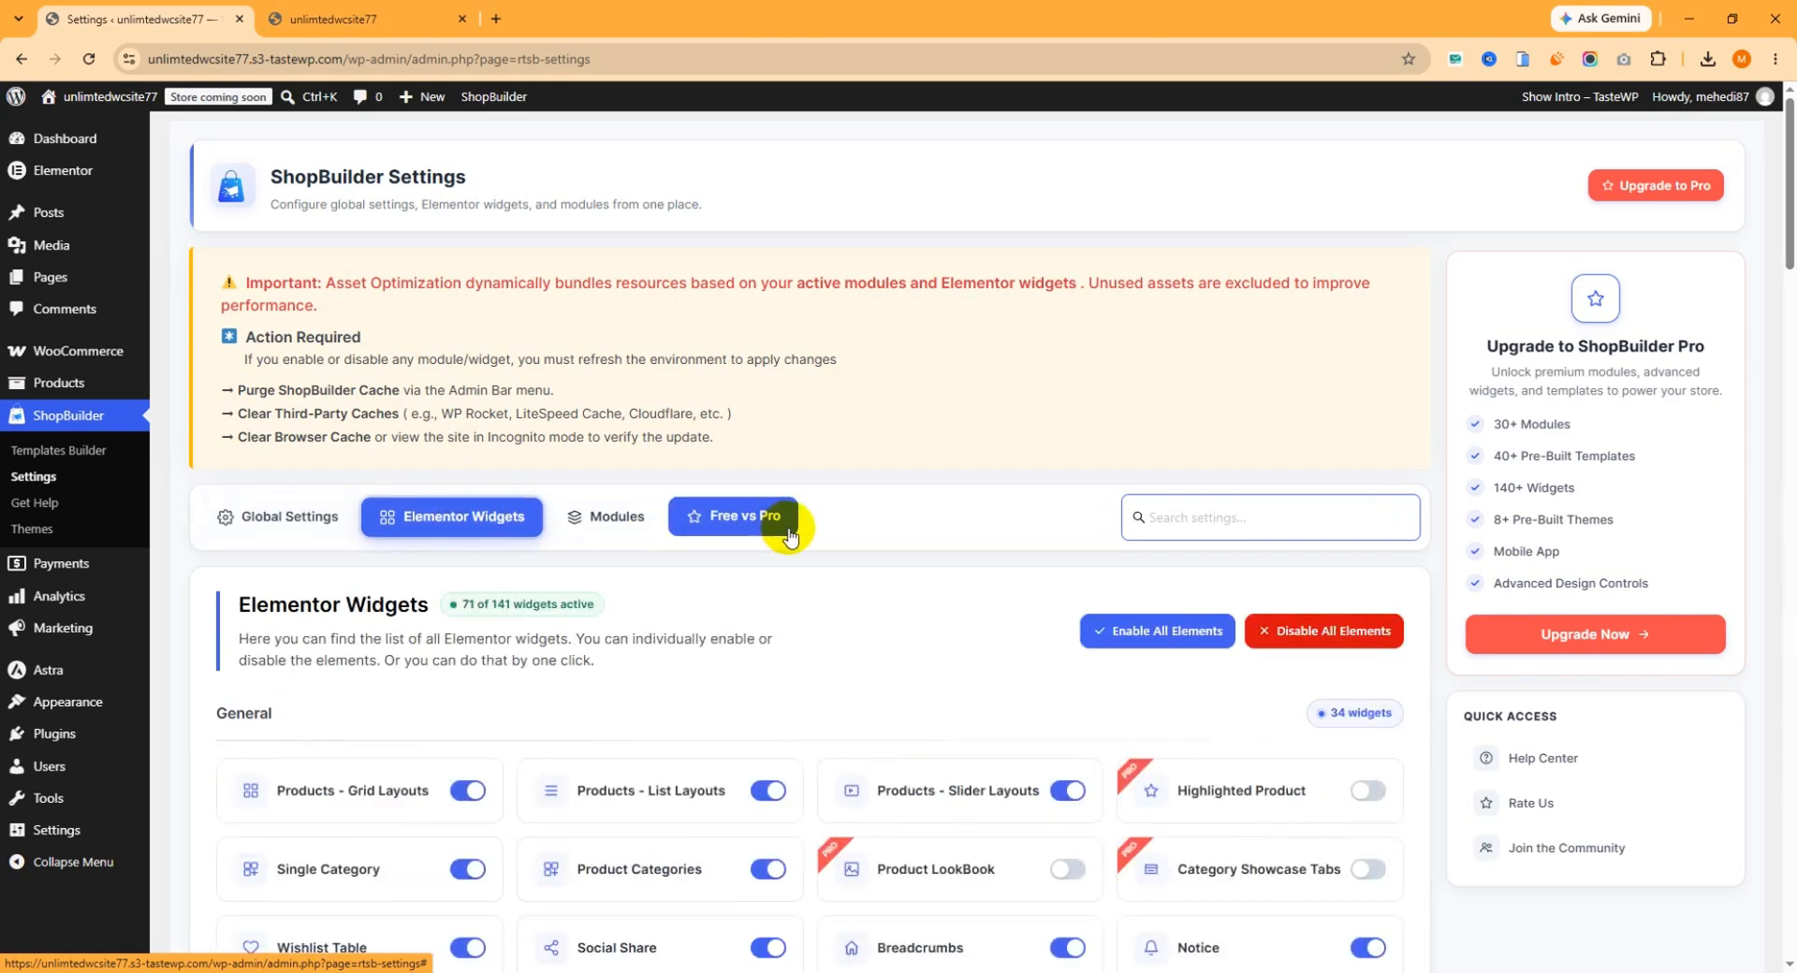
{"action": "scroll", "coordinate": [786, 525], "scroll_direction": "down", "scroll_amount": 3}
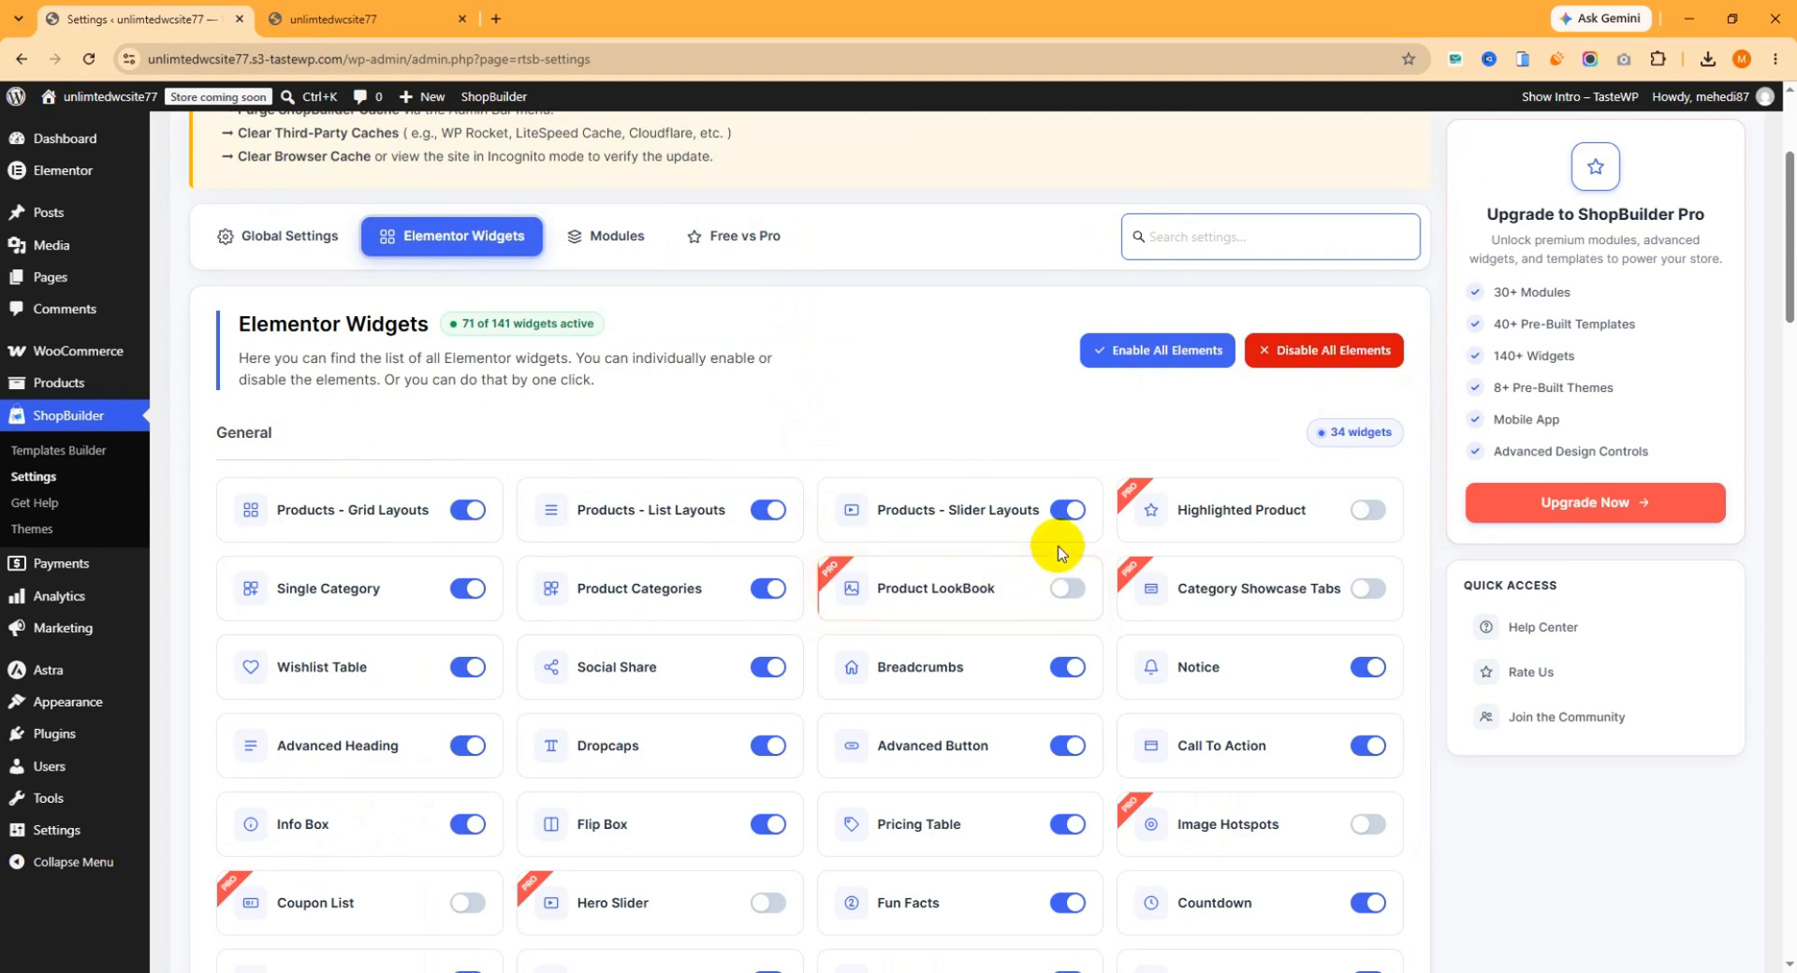
{"action": "scroll", "coordinate": [1044, 543], "scroll_direction": "down", "scroll_amount": 1}
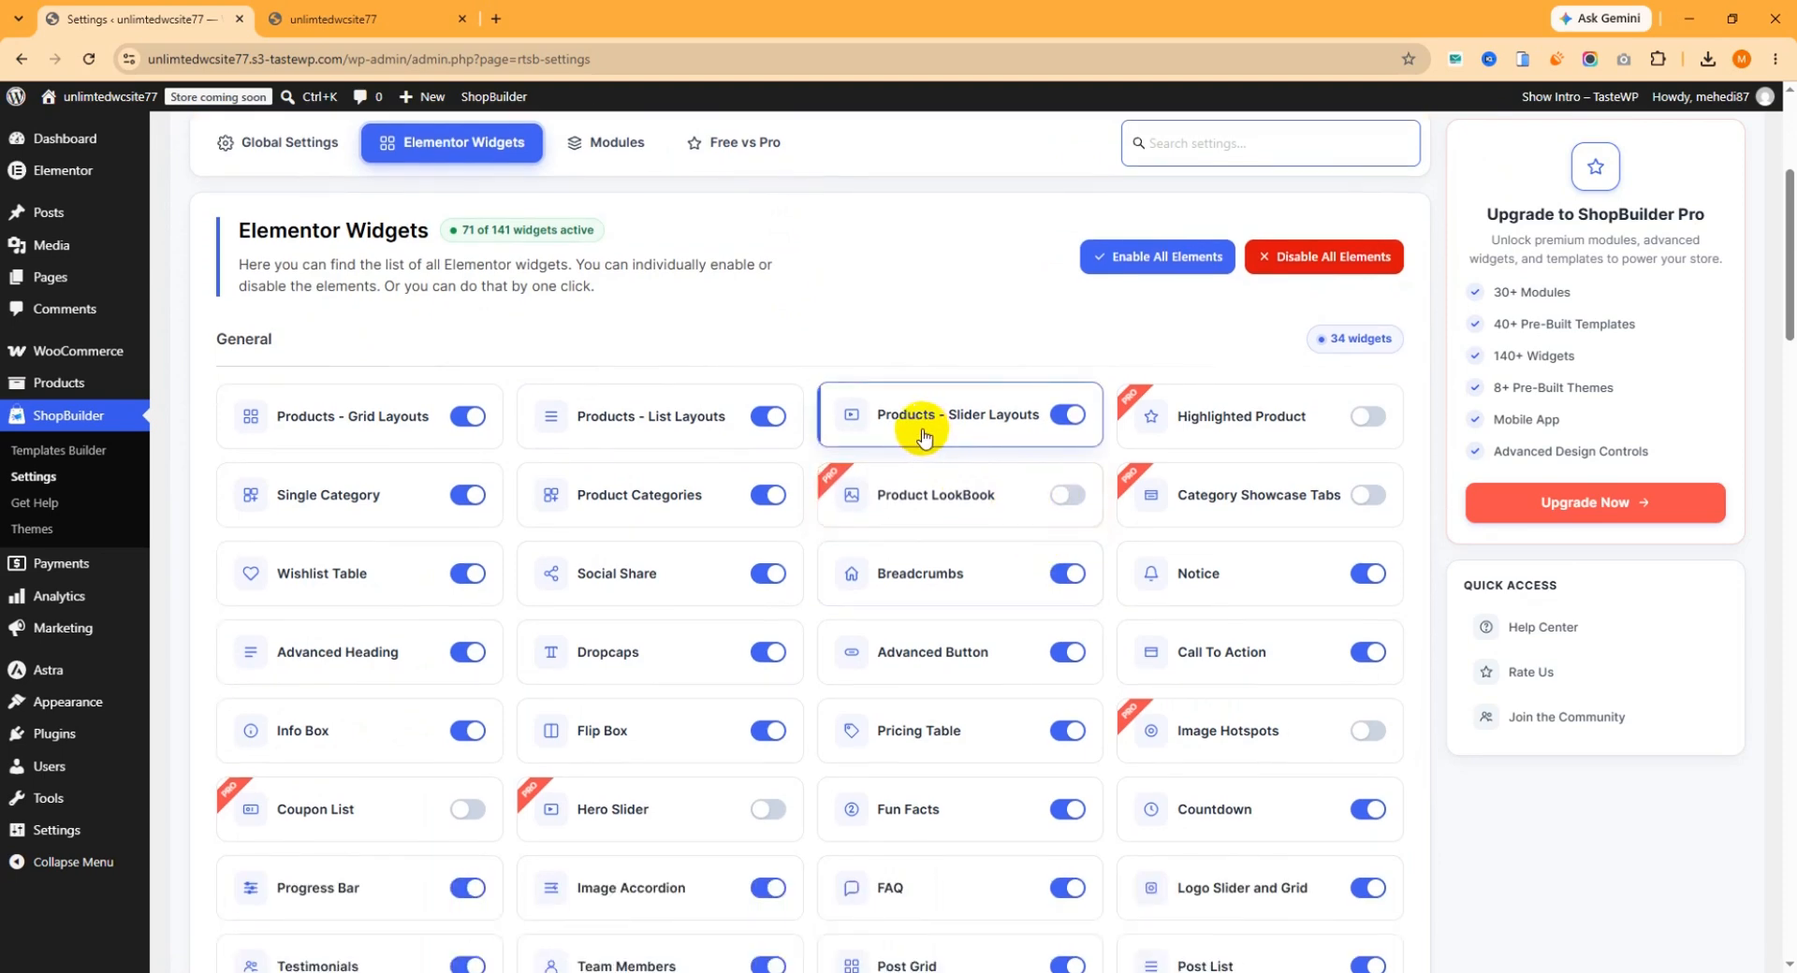
{"action": "left_click", "coordinate": [1067, 423]}
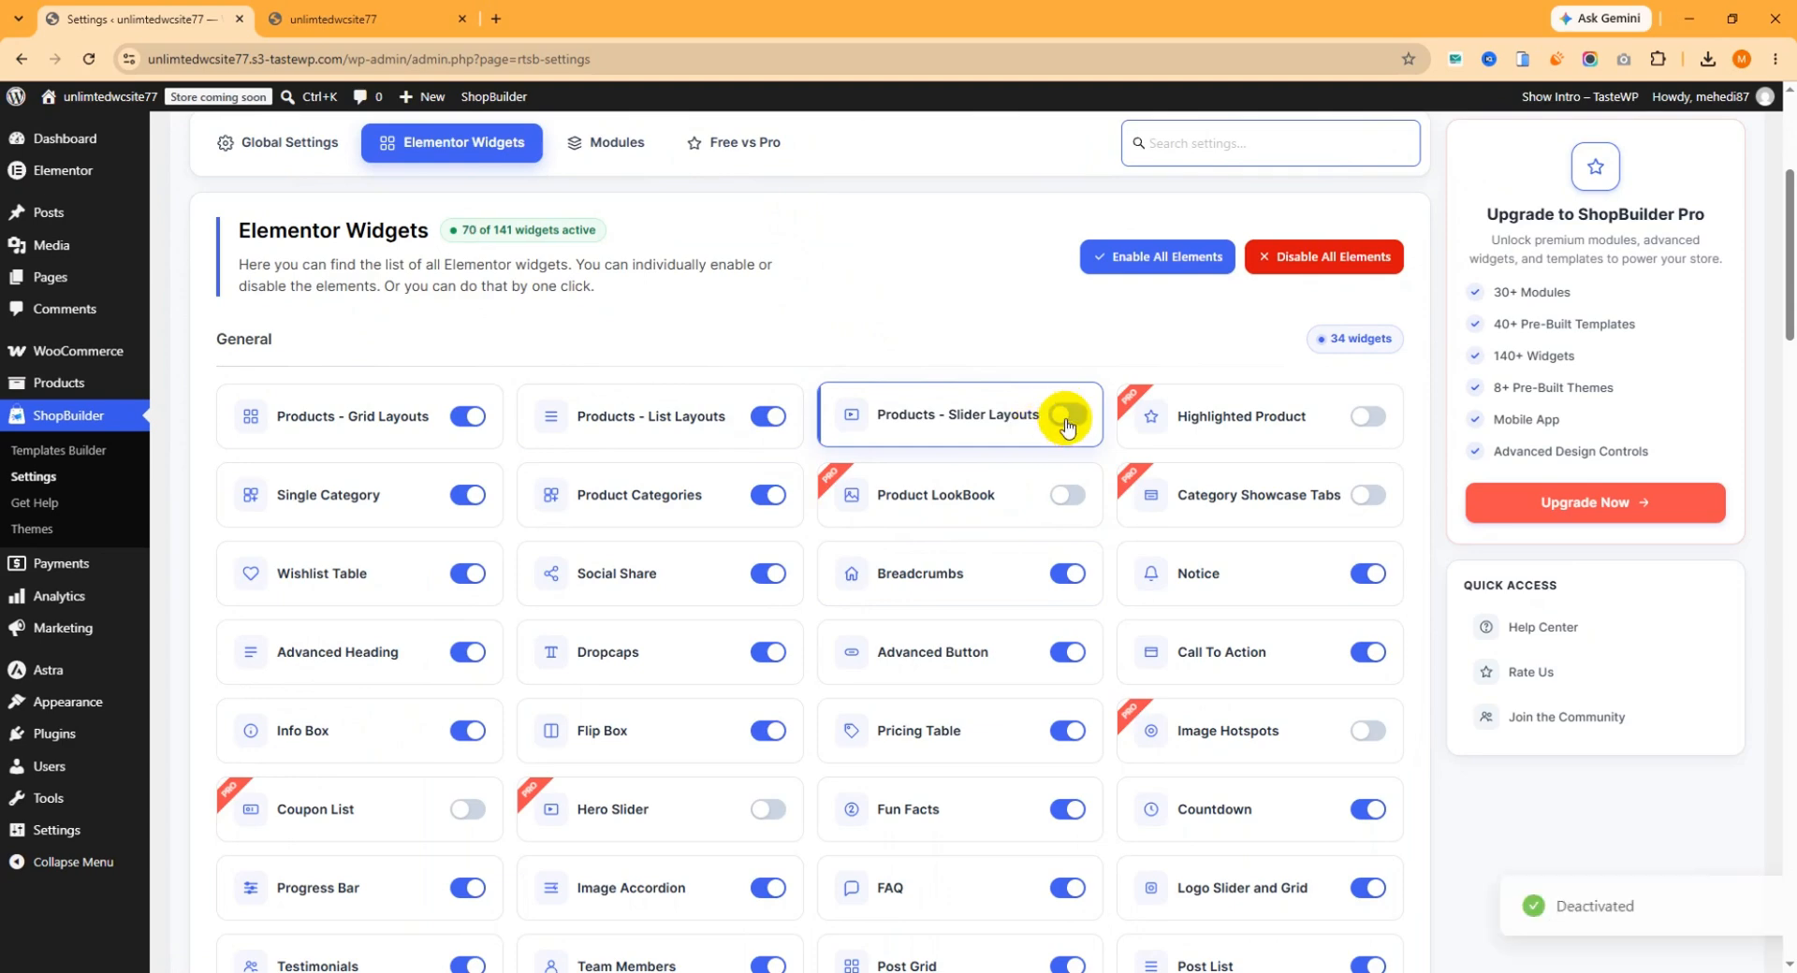
{"action": "left_click", "coordinate": [1068, 423]}
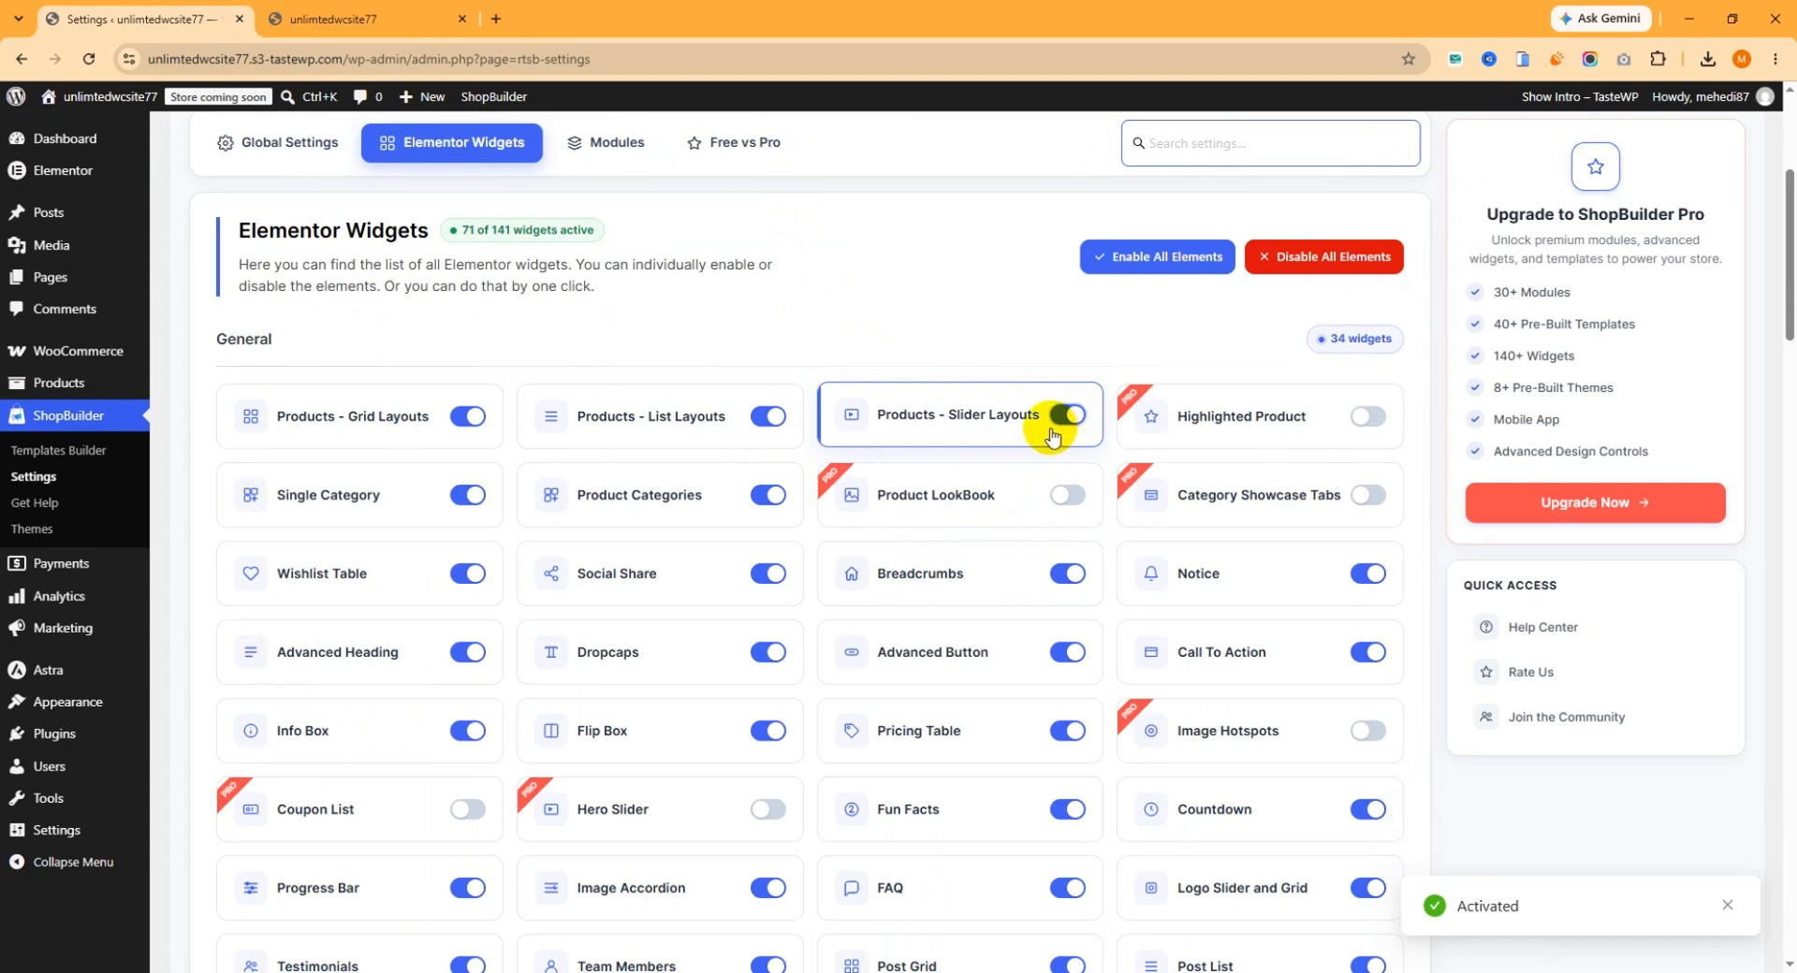
{"action": "left_click", "coordinate": [1070, 421]}
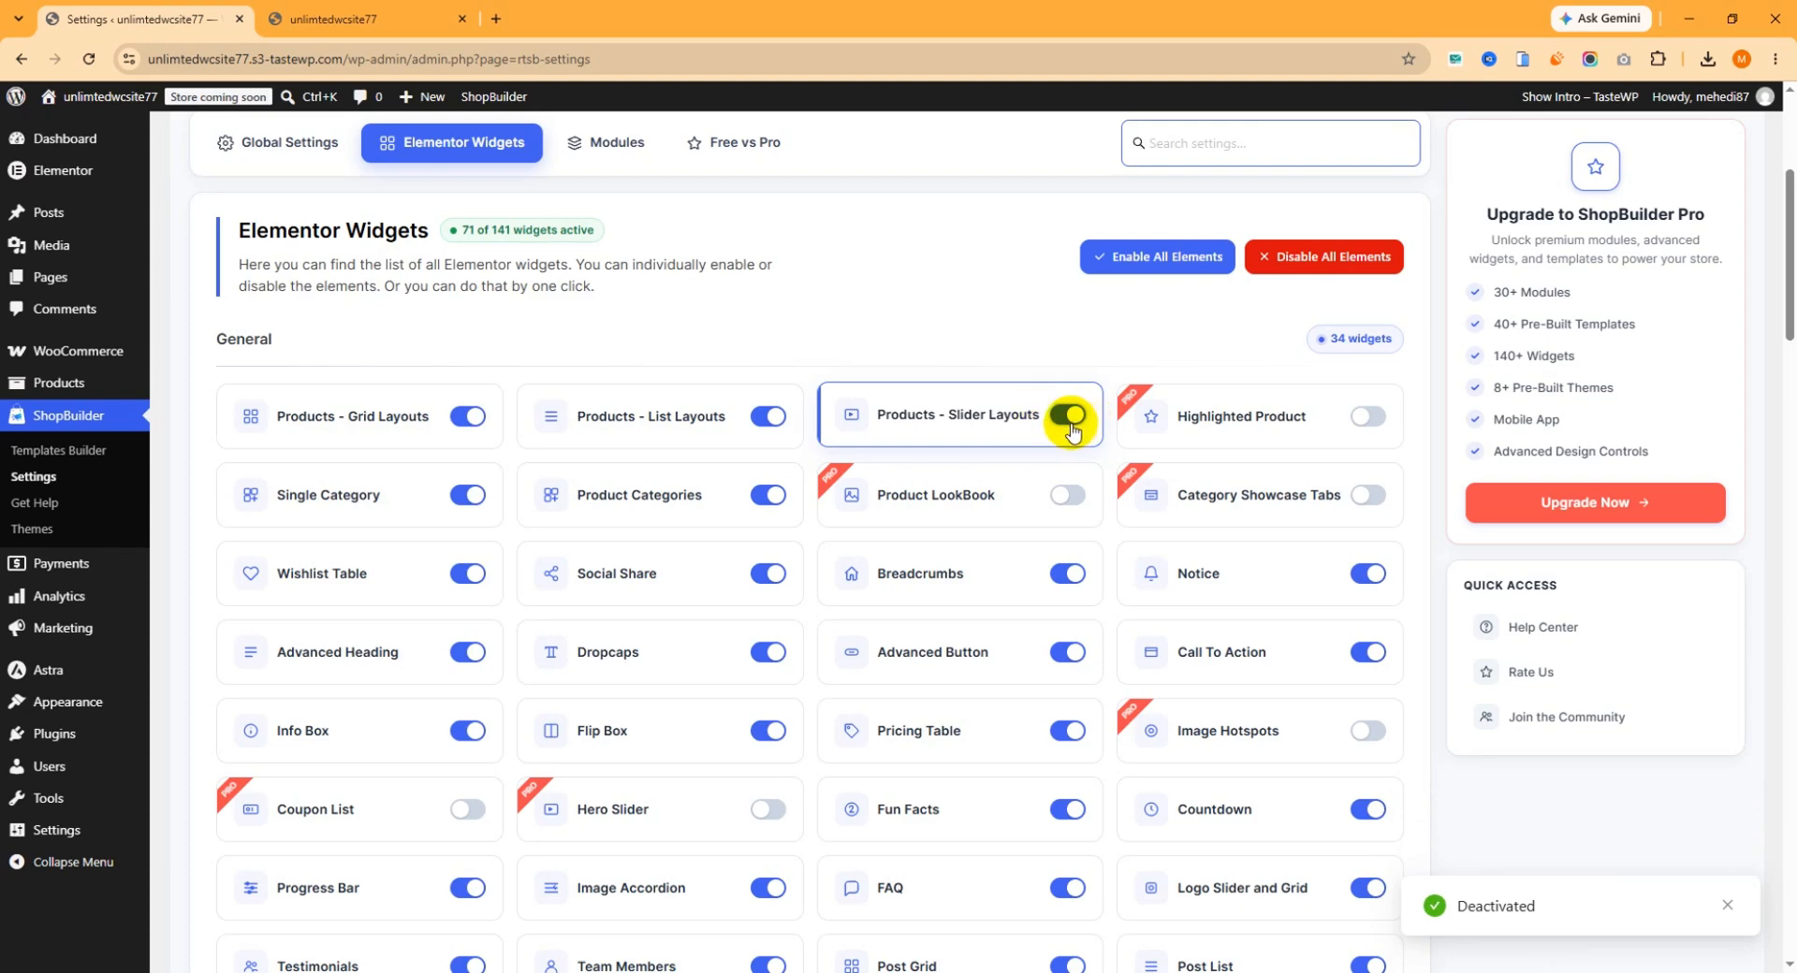
Look over the live homepage's sections to see where a product slider could go.
{"action": "left_click", "coordinate": [418, 20]}
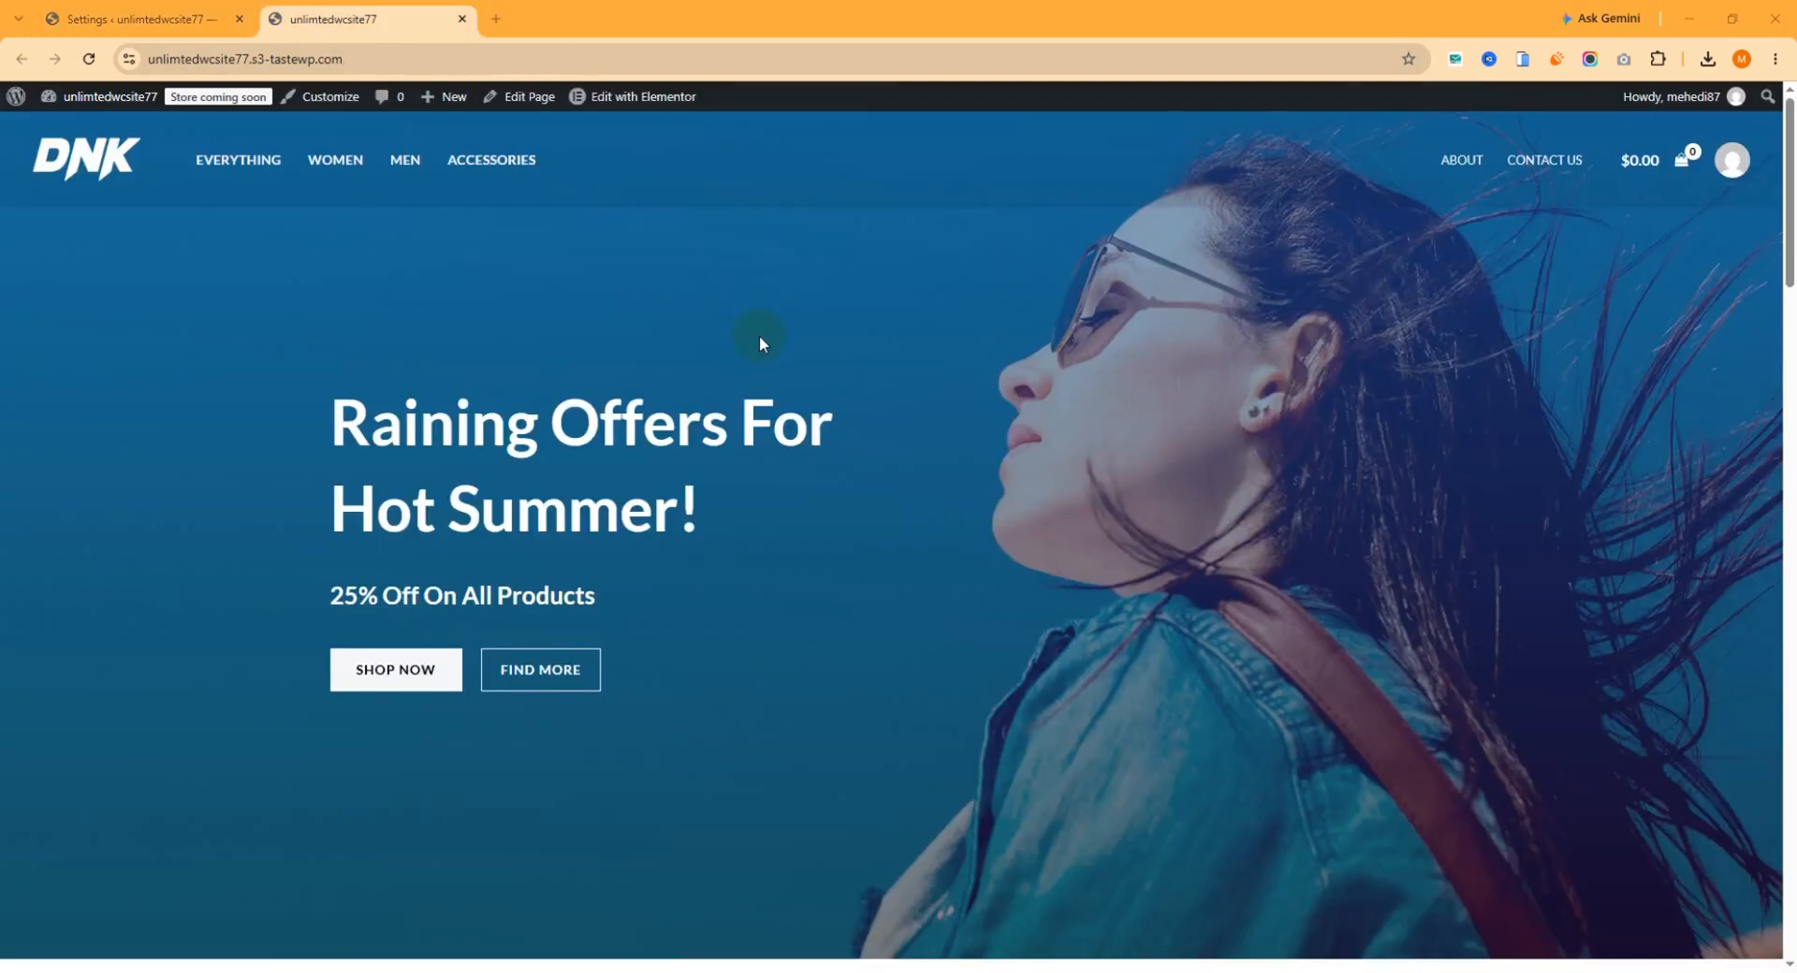
{"action": "scroll", "coordinate": [901, 480], "scroll_direction": "down", "scroll_amount": 5}
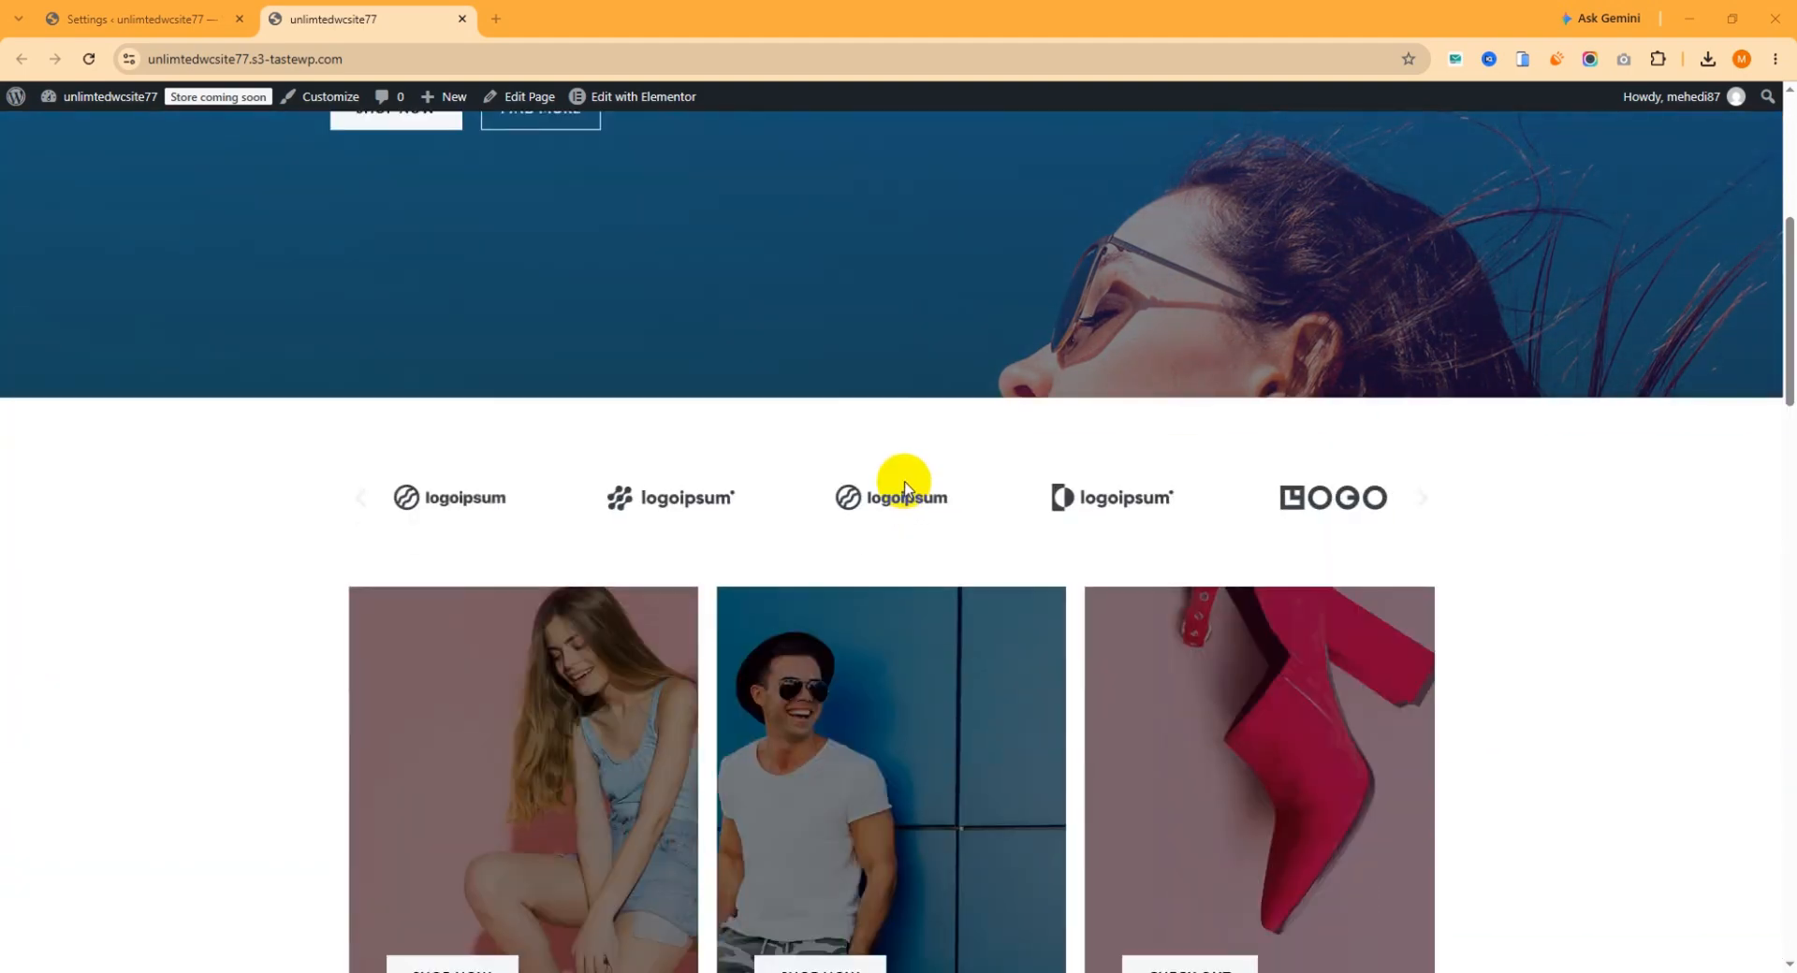
{"action": "scroll", "coordinate": [899, 489], "scroll_direction": "down", "scroll_amount": 10}
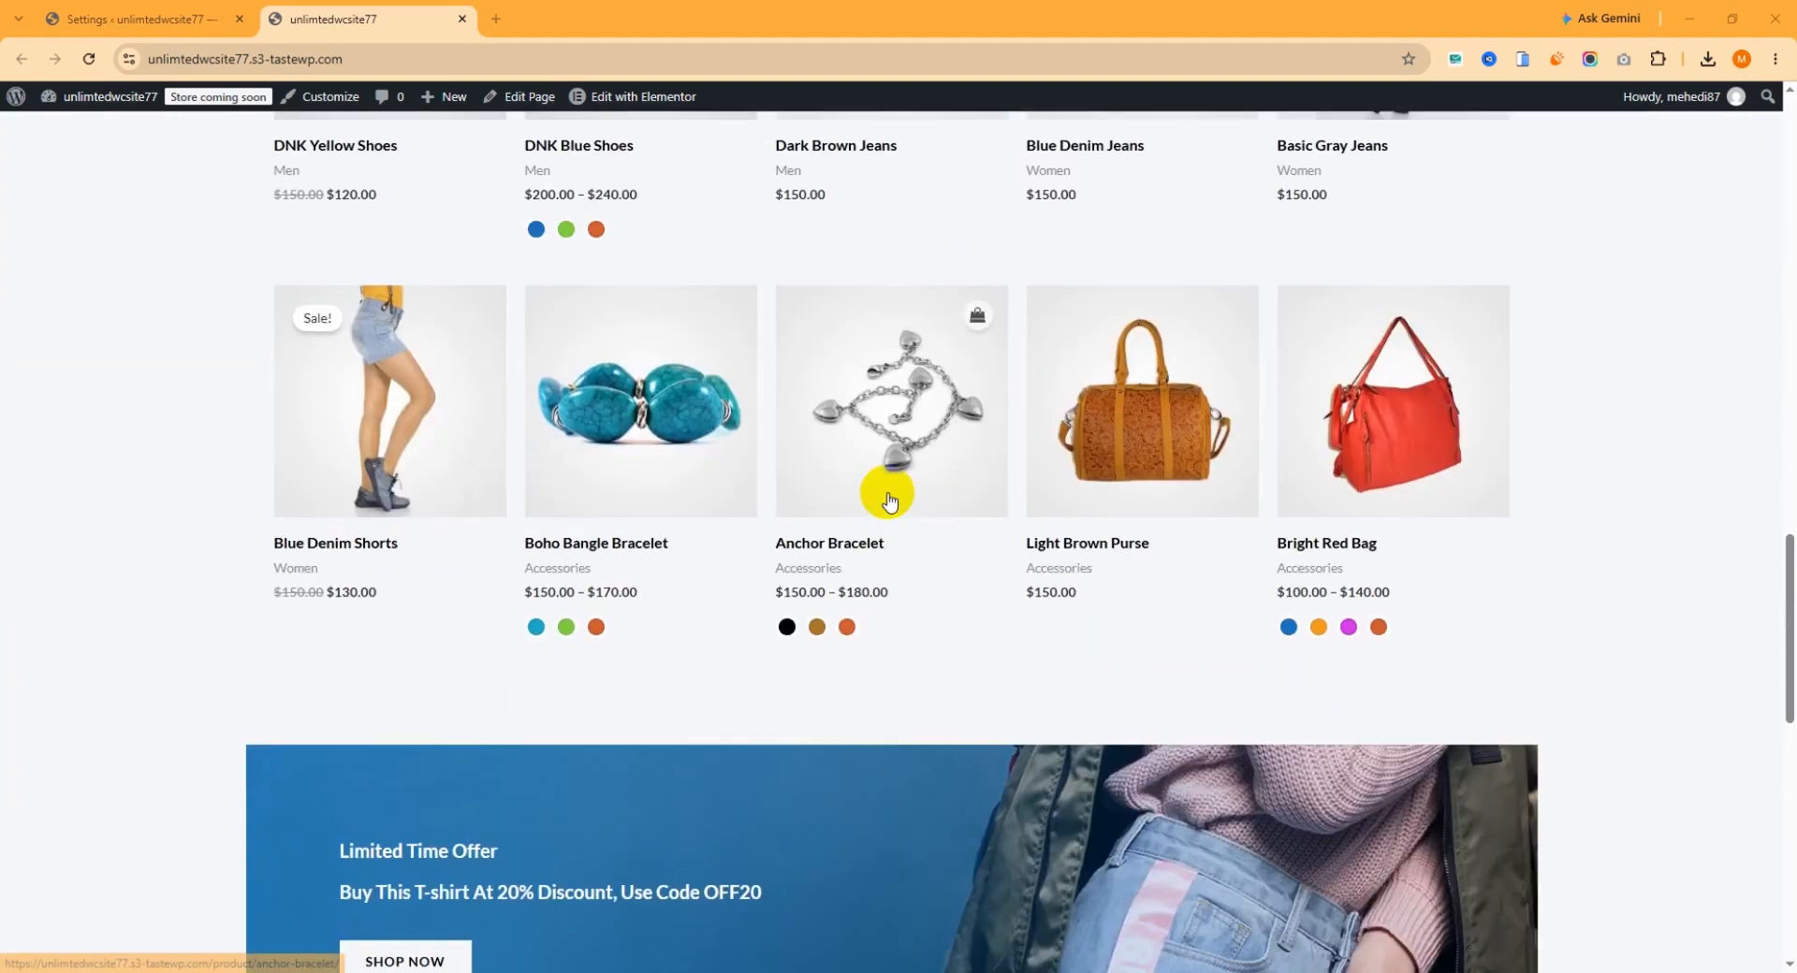
{"action": "scroll", "coordinate": [890, 488], "scroll_direction": "up", "scroll_amount": 12}
{"action": "scroll", "coordinate": [890, 501], "scroll_direction": "up", "scroll_amount": 4}
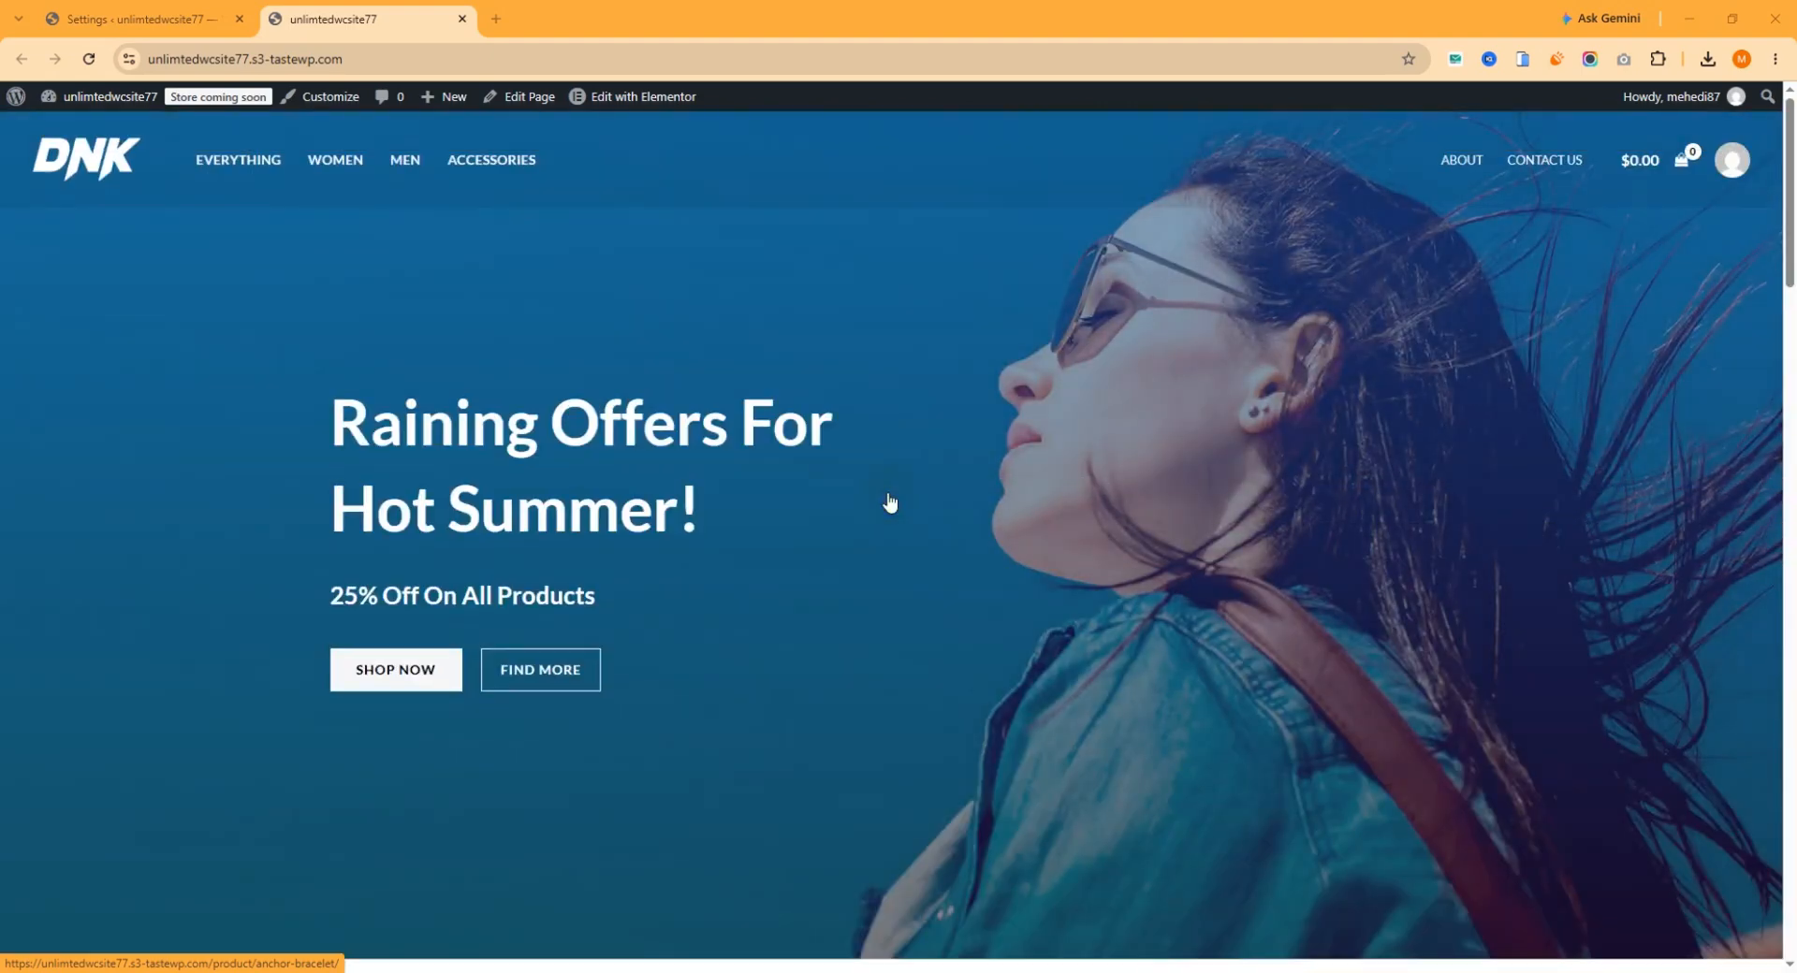
Open the homepage for editing with Elementor in a new browser tab and switch to it.
{"action": "left_click", "coordinate": [627, 99]}
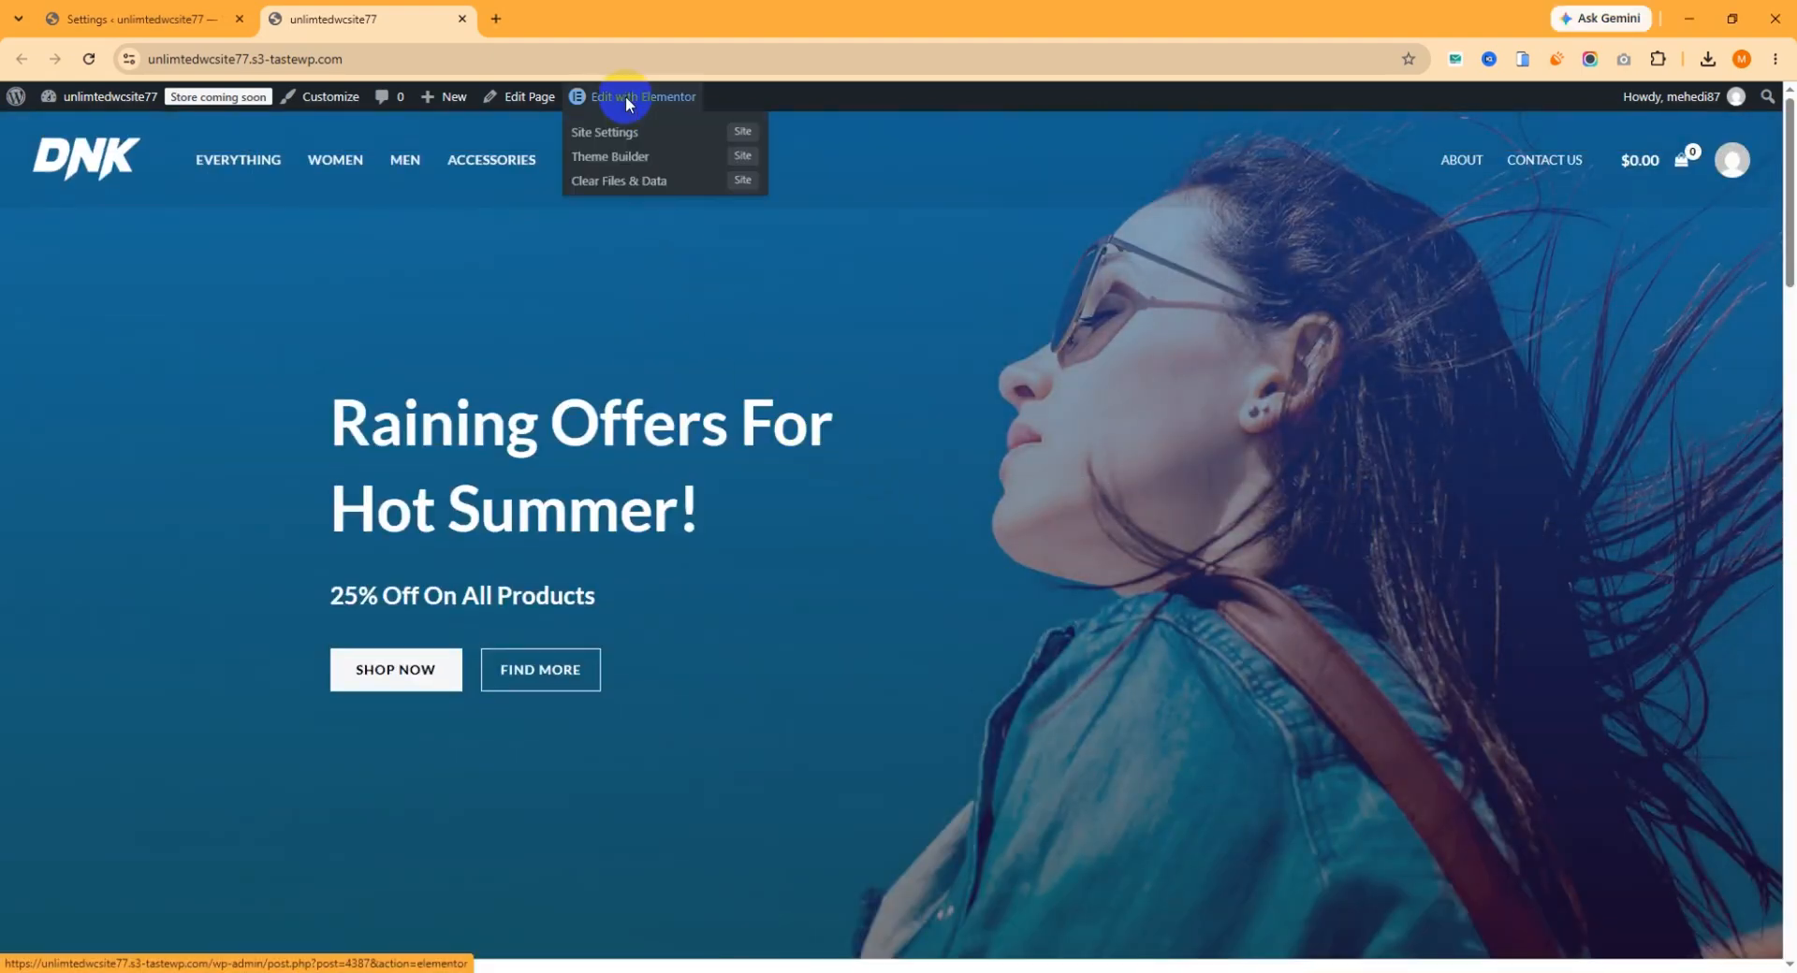
{"action": "right_click", "coordinate": [626, 98]}
{"action": "left_click", "coordinate": [687, 123]}
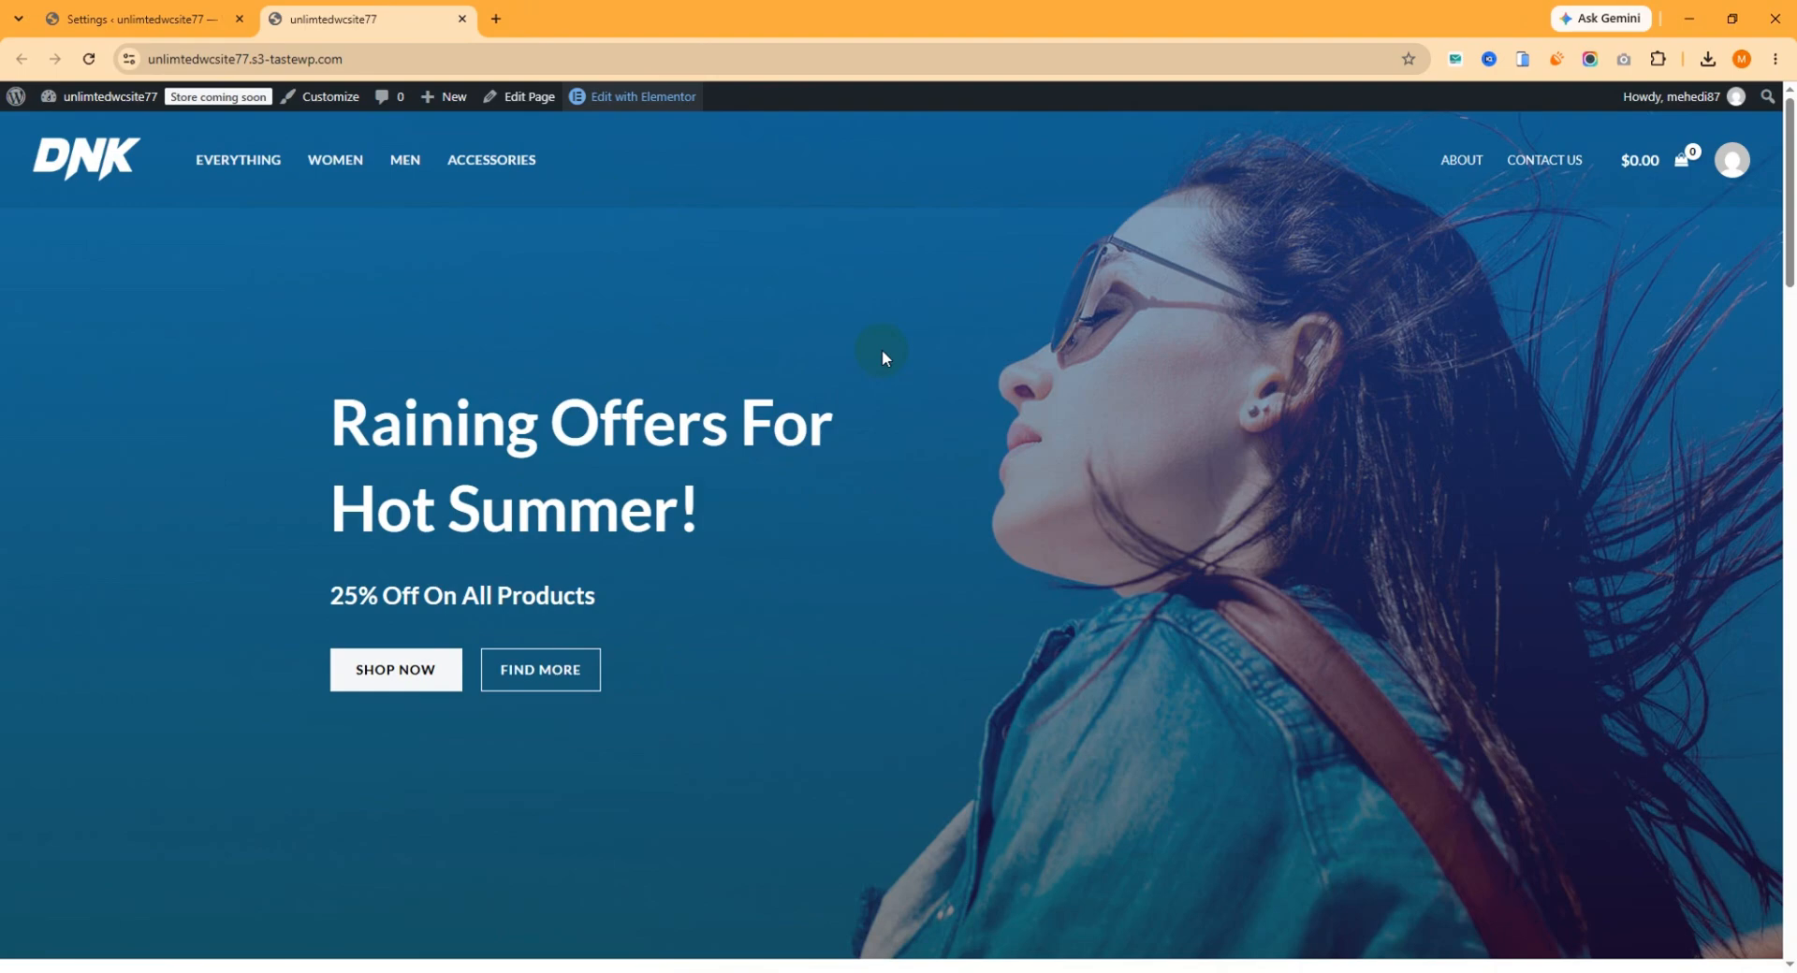
{"action": "scroll", "coordinate": [884, 361], "scroll_direction": "down", "scroll_amount": 11}
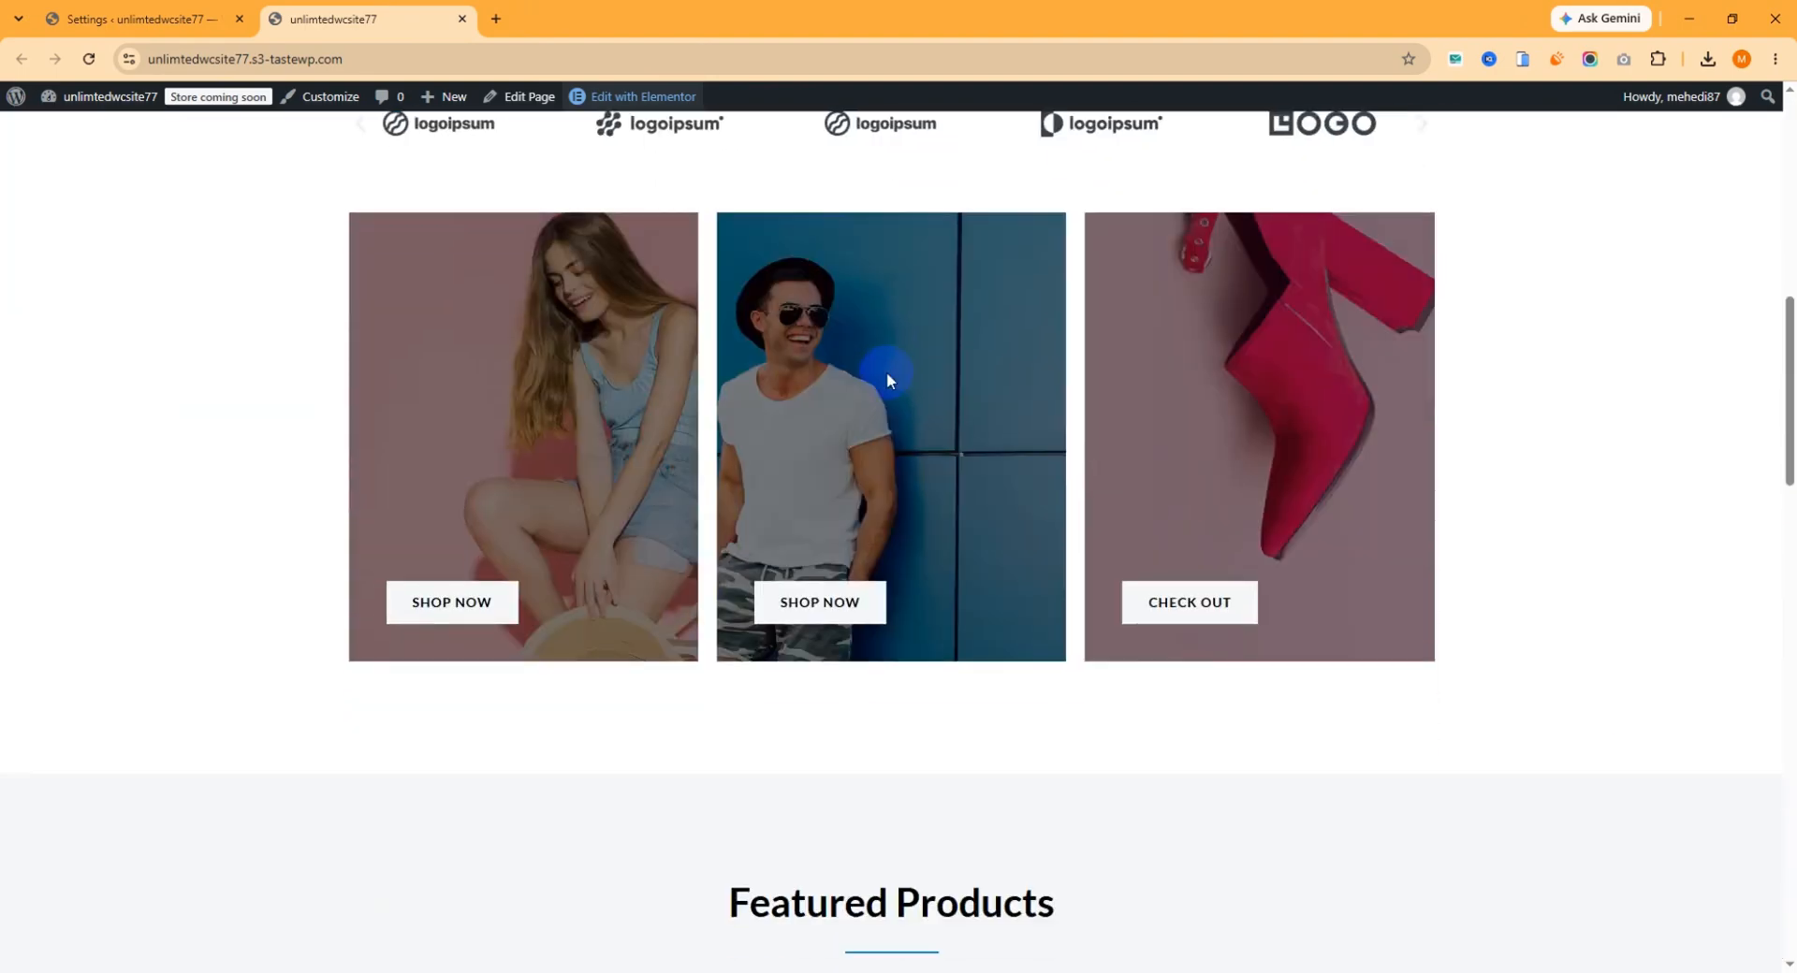
{"action": "scroll", "coordinate": [885, 373], "scroll_direction": "down", "scroll_amount": 20}
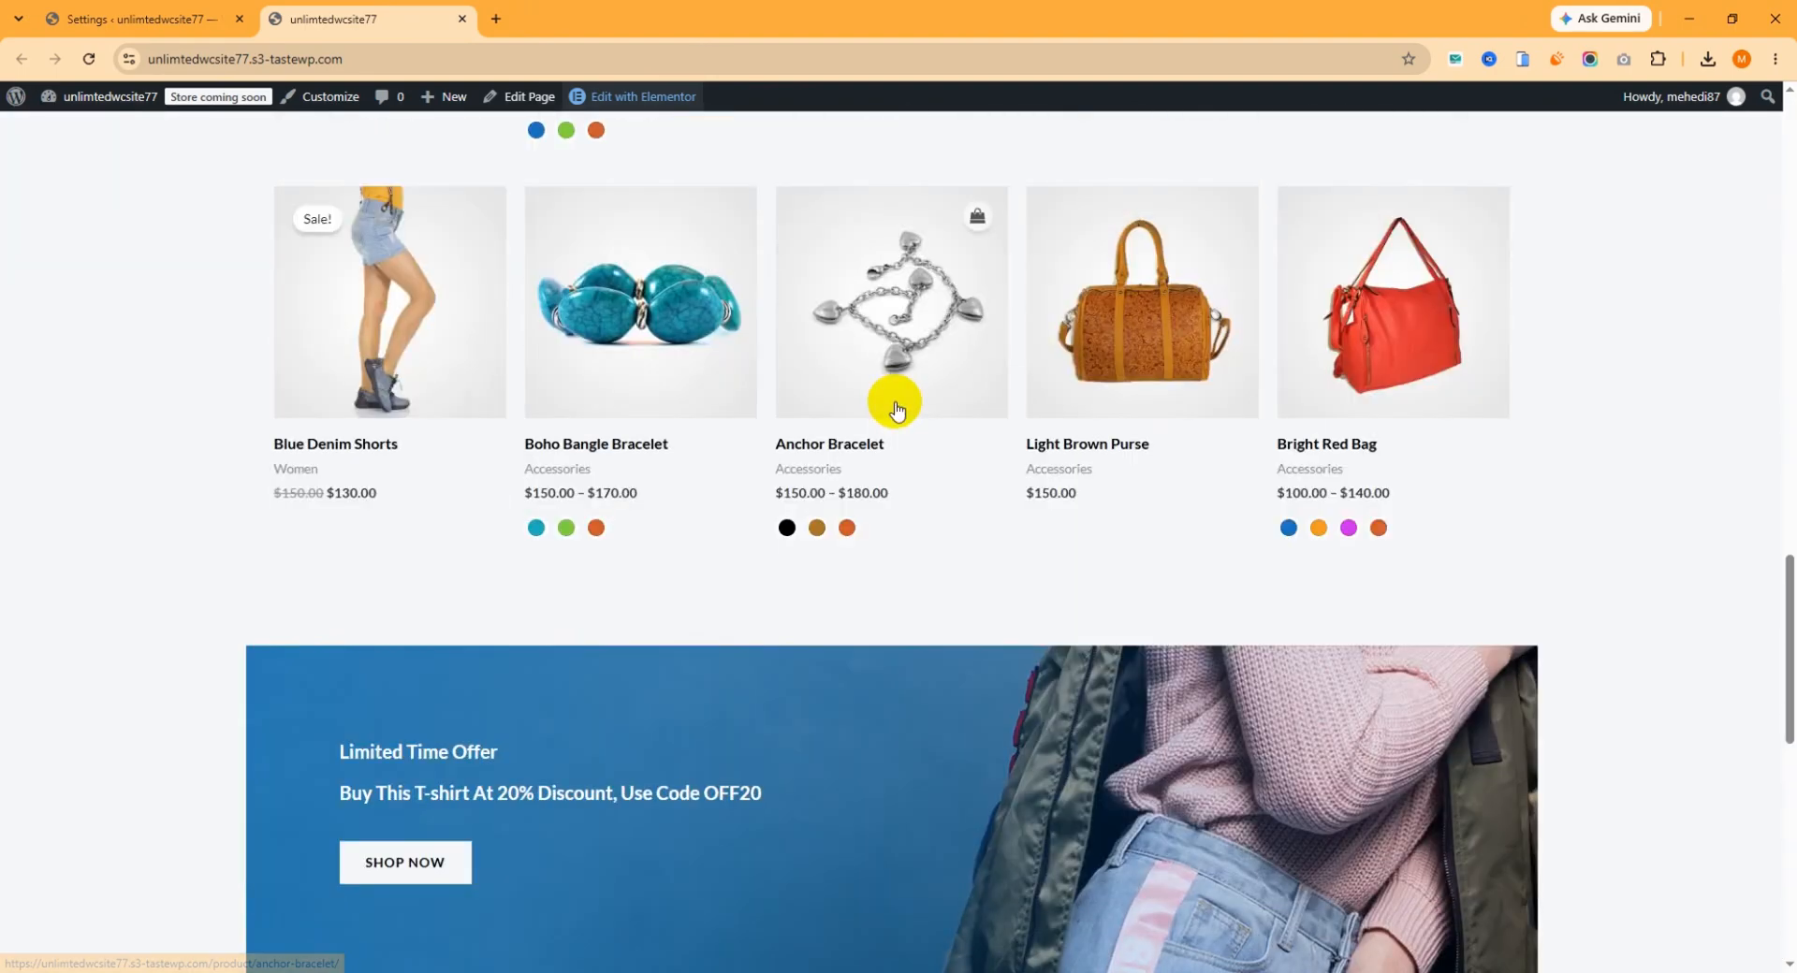
{"action": "scroll", "coordinate": [899, 412], "scroll_direction": "down", "scroll_amount": 2}
{"action": "scroll", "coordinate": [907, 417], "scroll_direction": "up", "scroll_amount": 20}
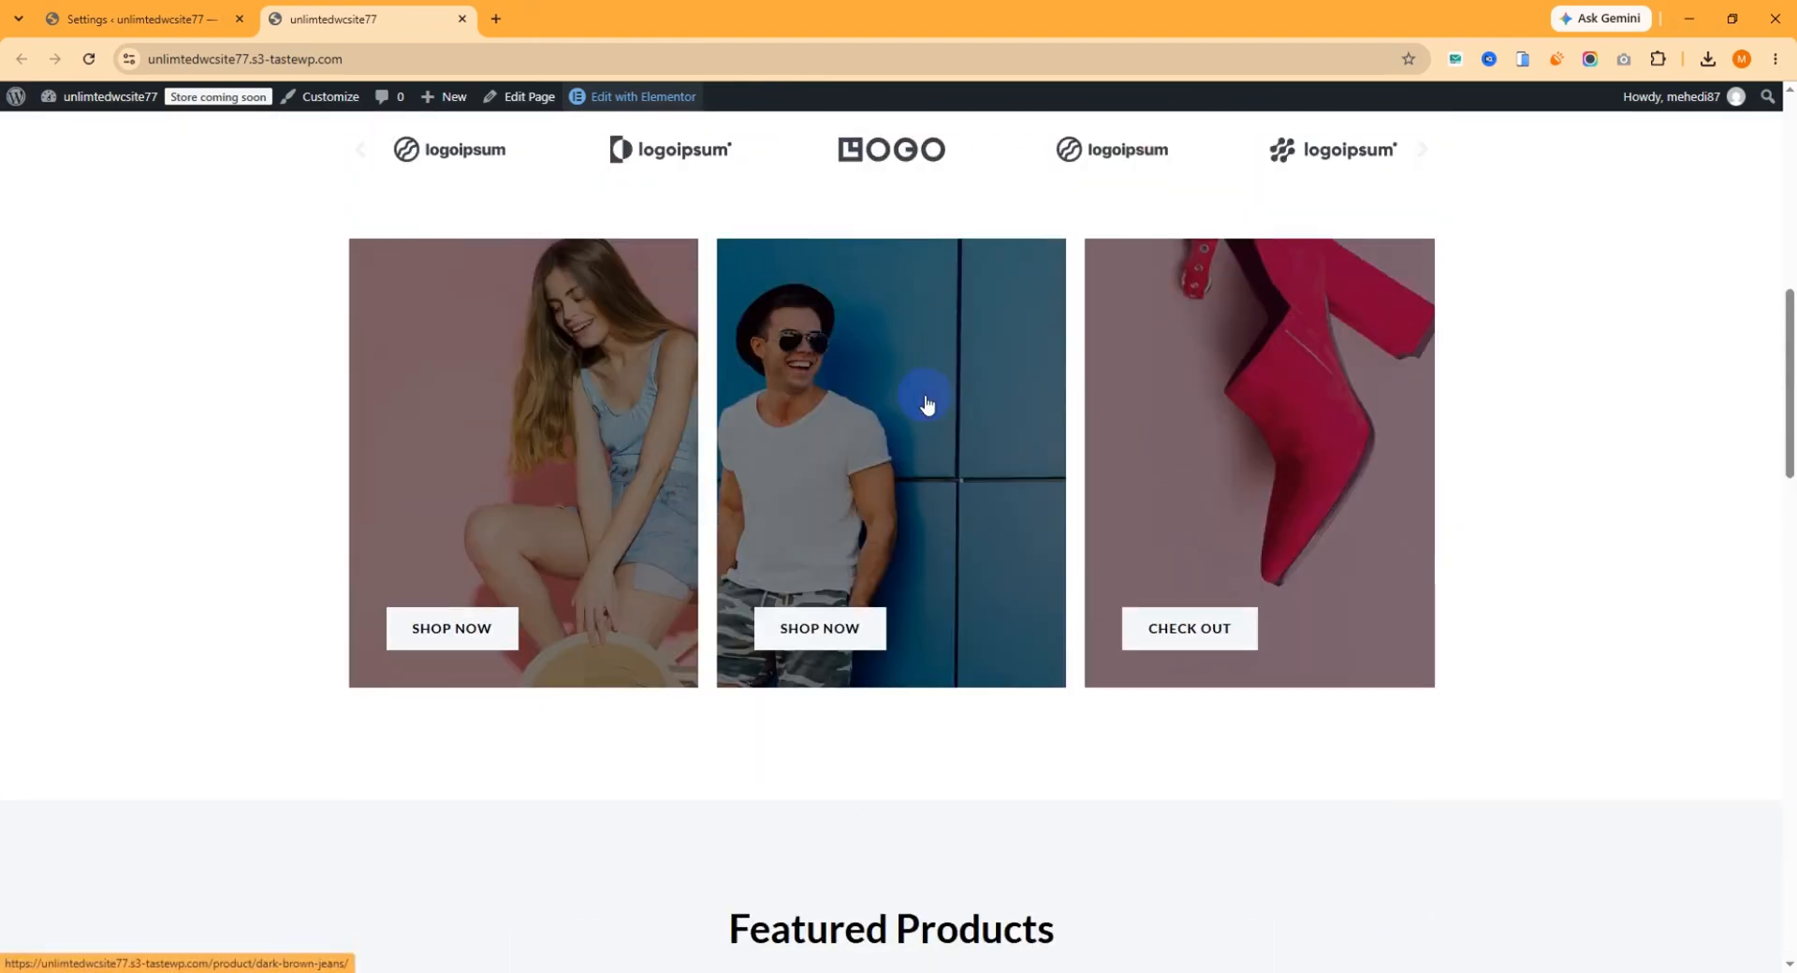
{"action": "scroll", "coordinate": [926, 404], "scroll_direction": "up", "scroll_amount": 2}
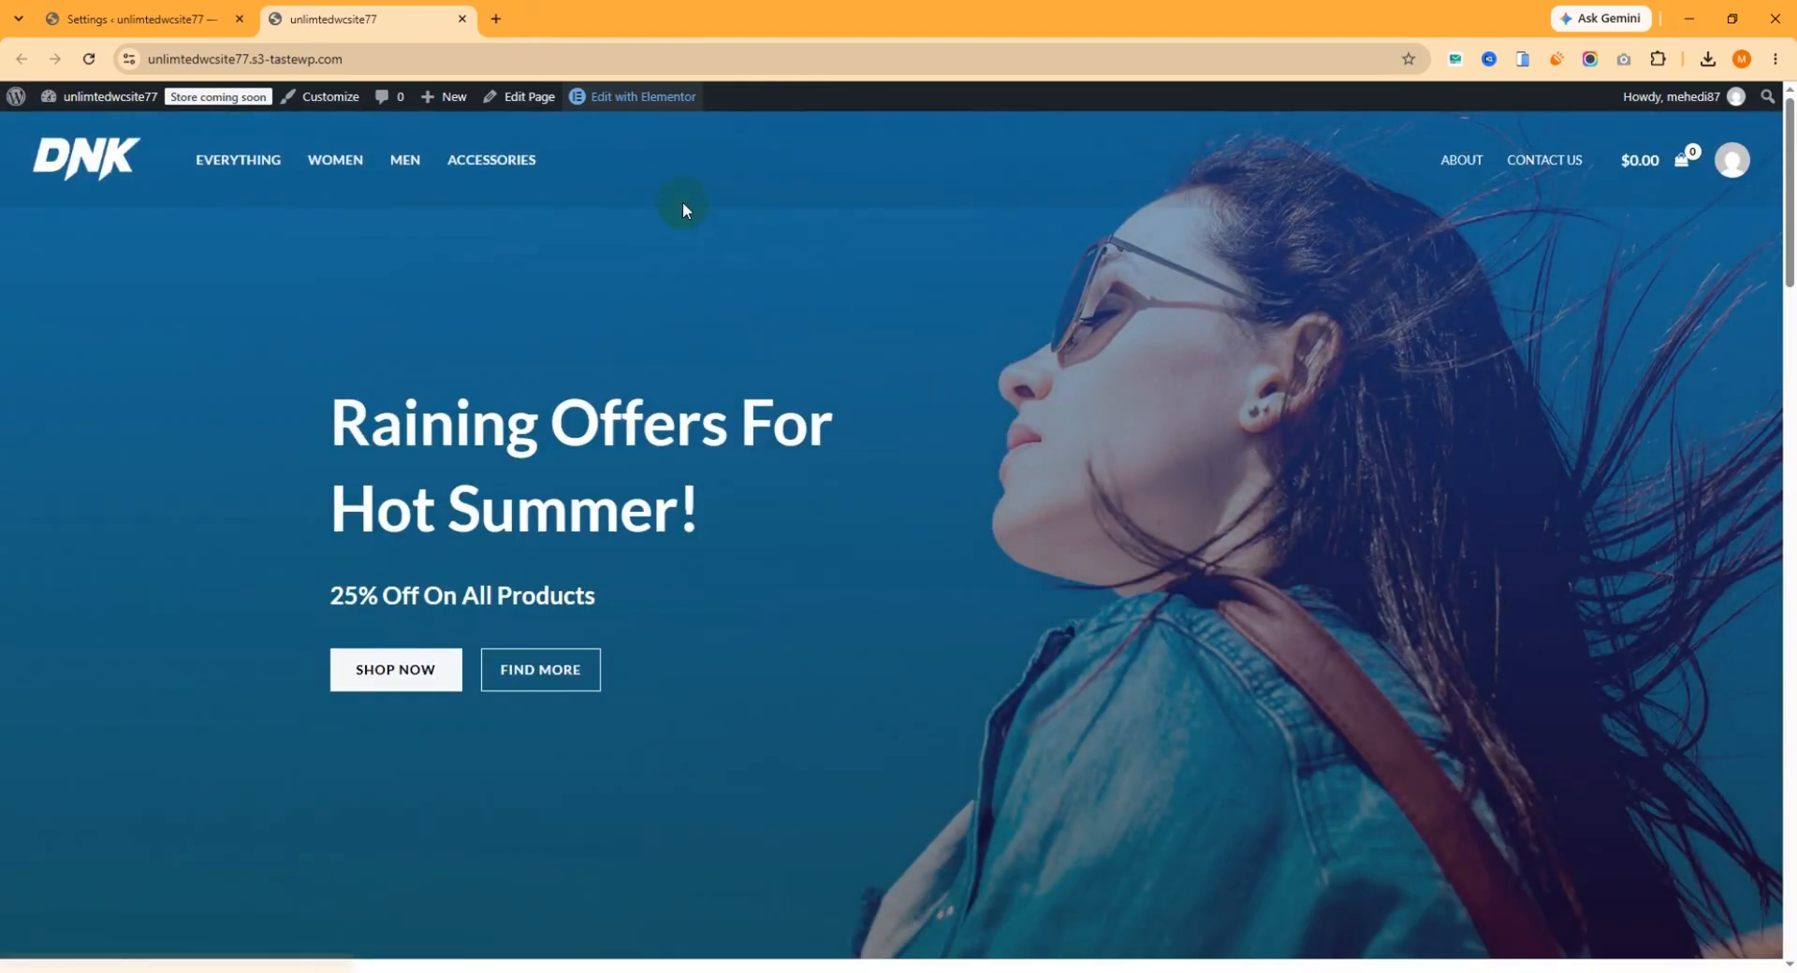
{"action": "right_click", "coordinate": [614, 98]}
{"action": "left_click", "coordinate": [664, 122]}
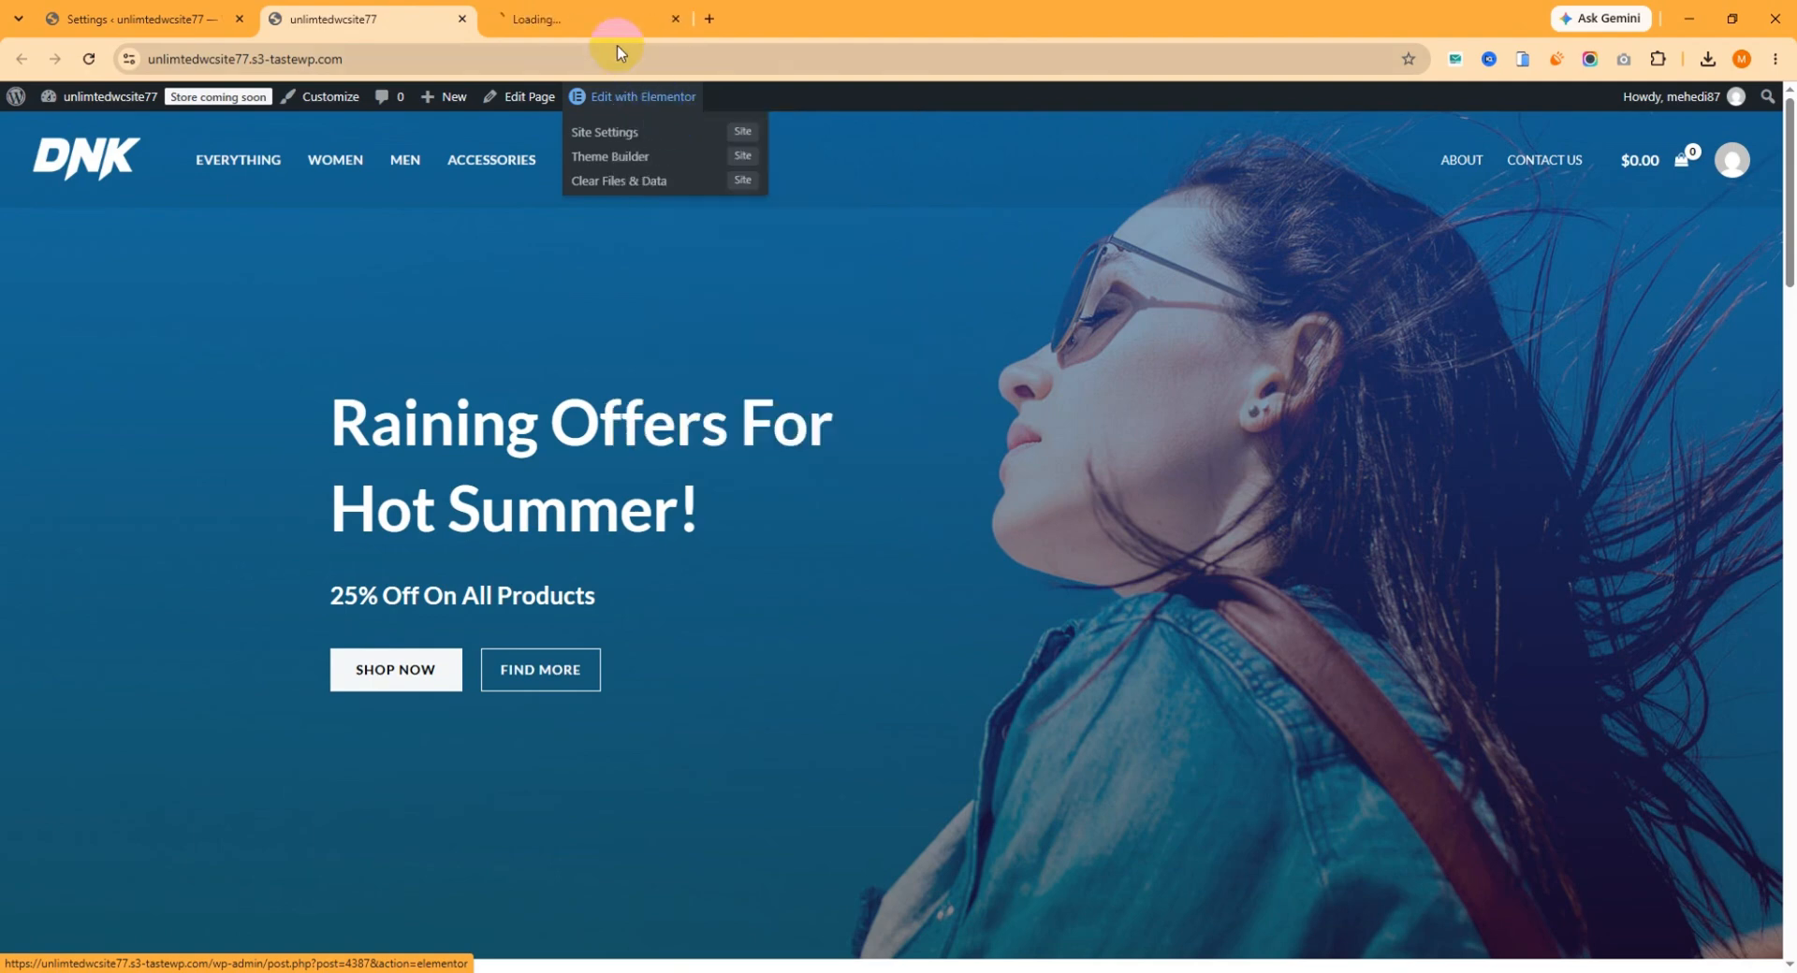
{"action": "left_click", "coordinate": [584, 17]}
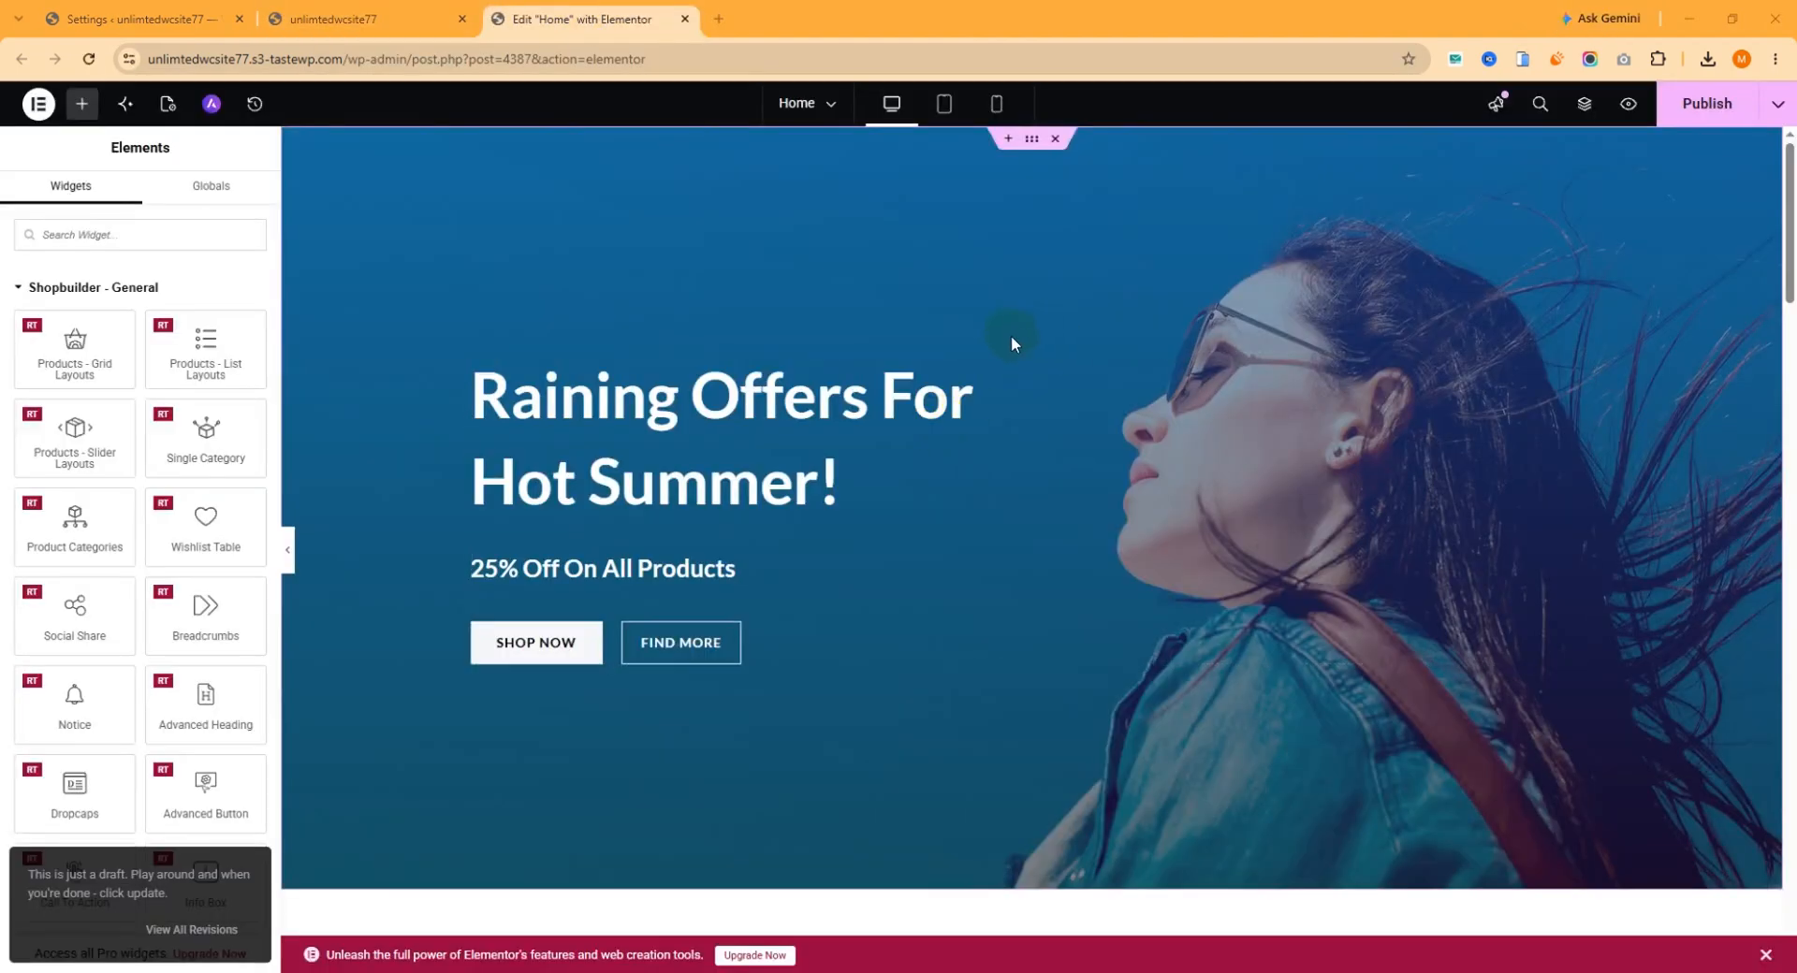
Delete the empty container between the promo banners and the Featured Products section.
{"action": "scroll", "coordinate": [1011, 336], "scroll_direction": "down", "scroll_amount": 9}
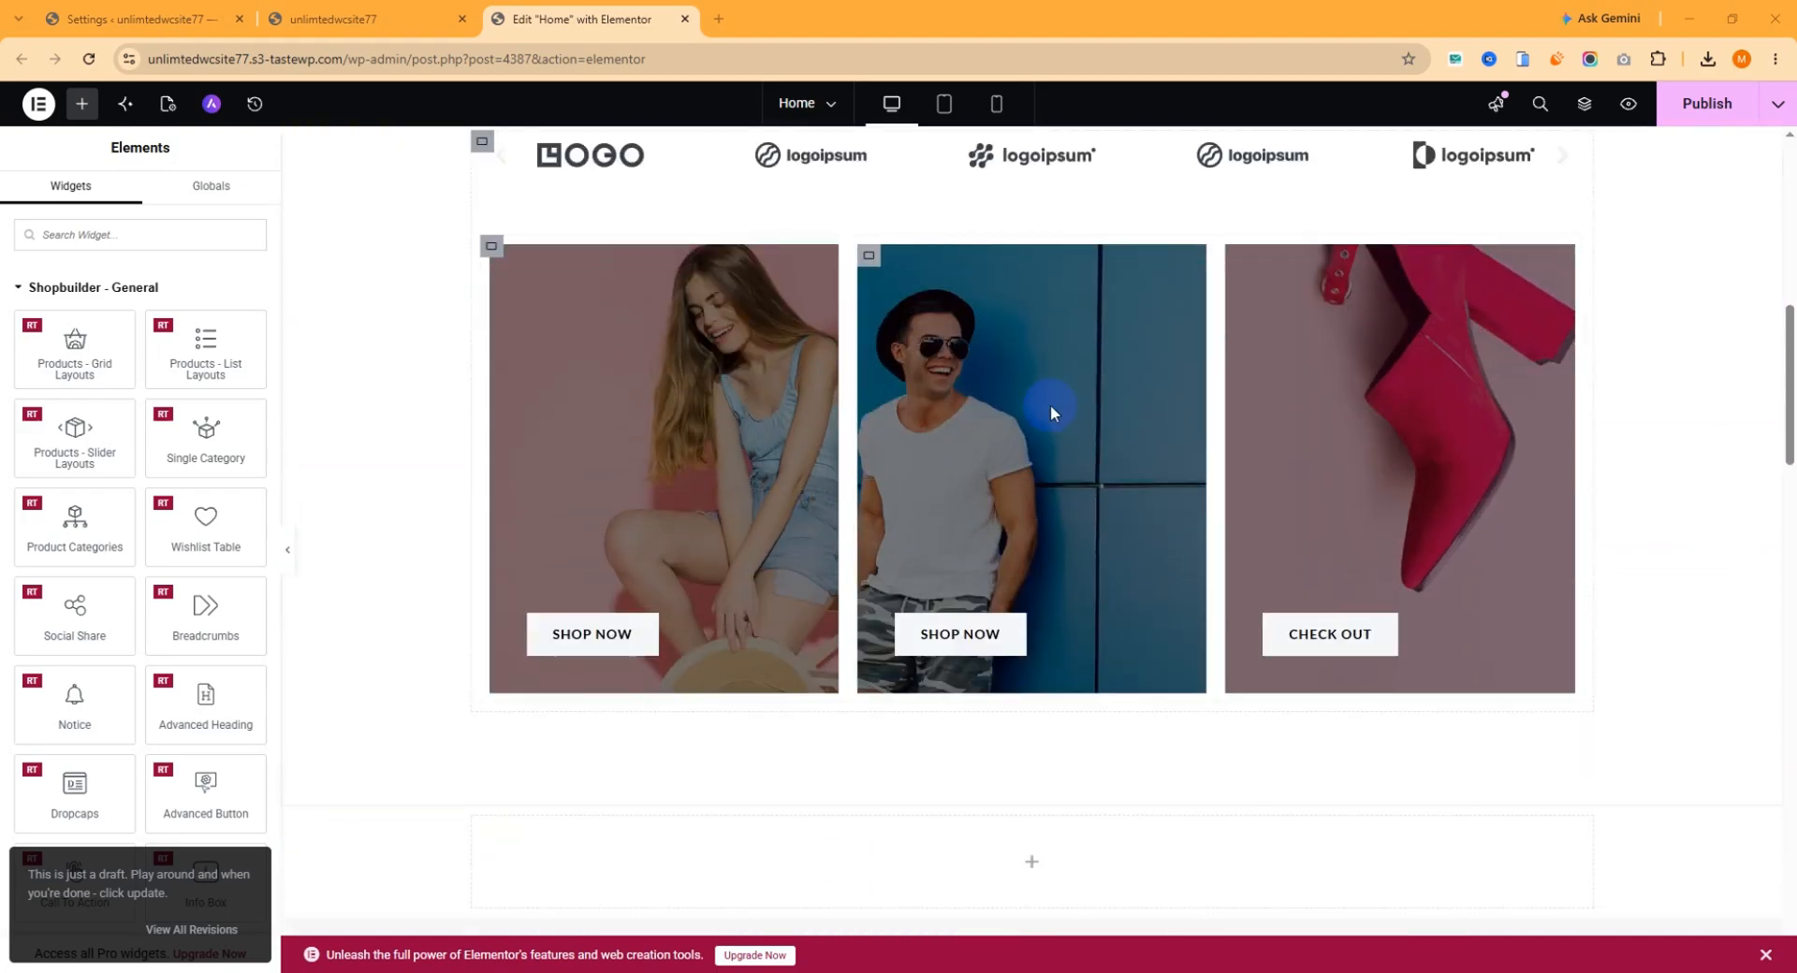
{"action": "scroll", "coordinate": [1050, 406], "scroll_direction": "down", "scroll_amount": 3}
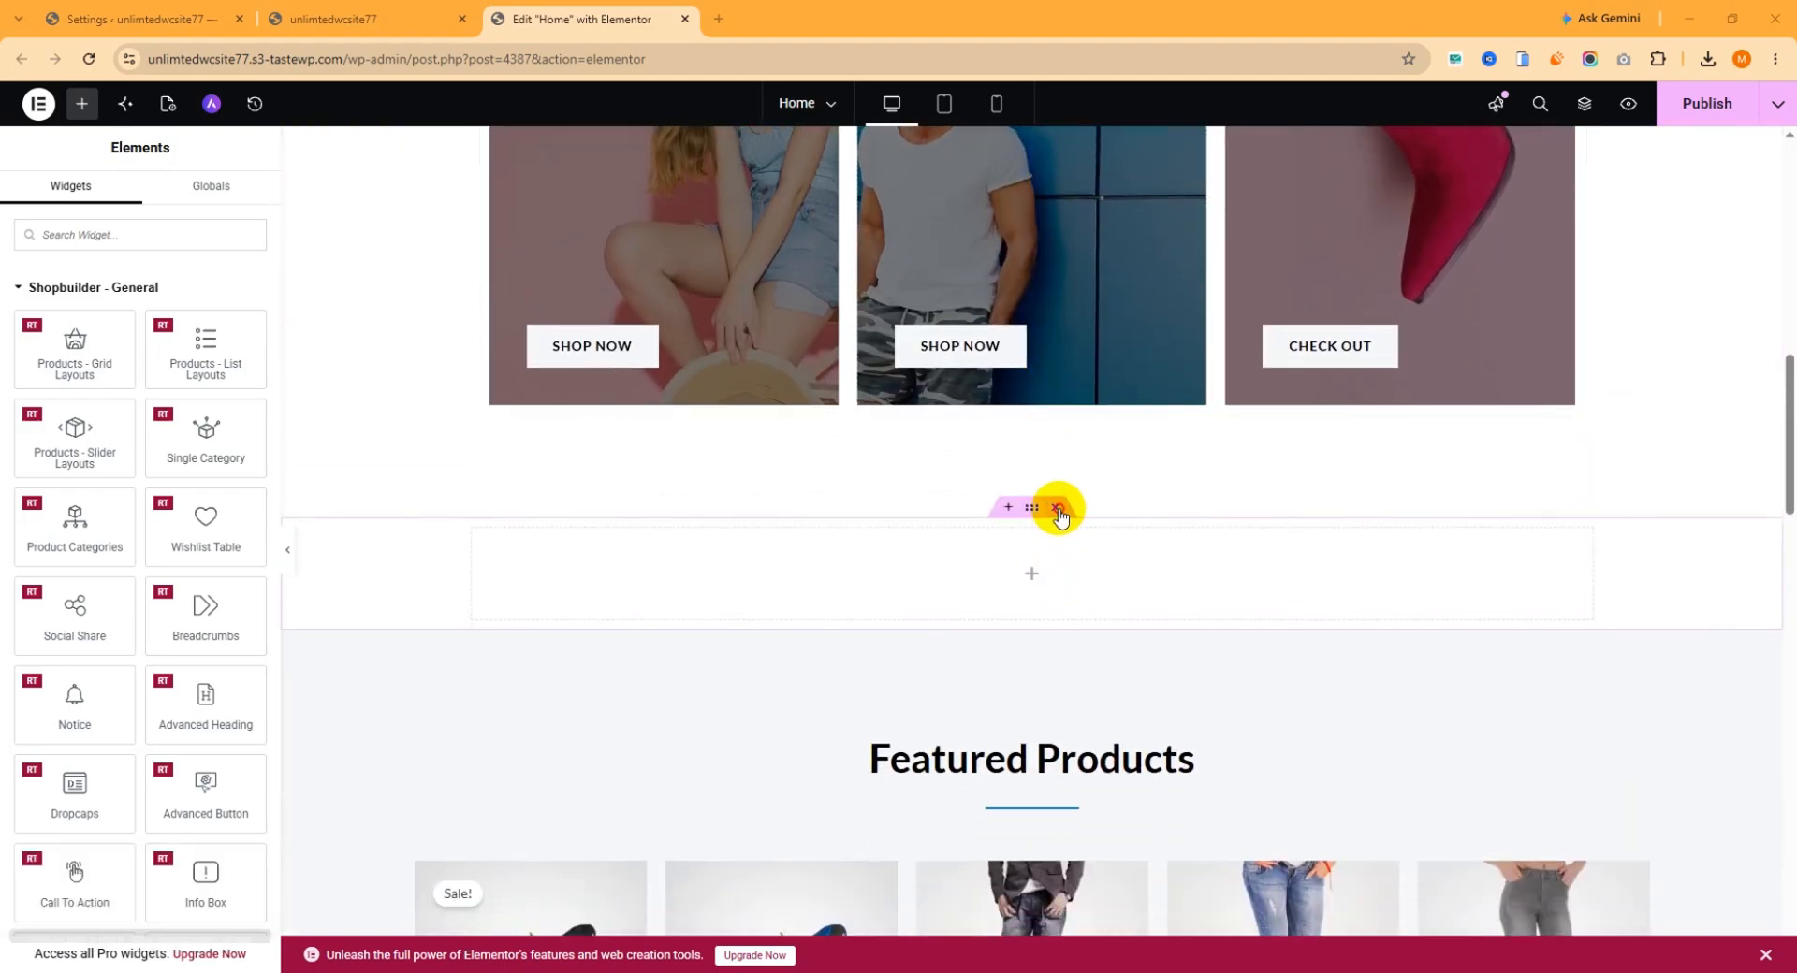
{"action": "left_click", "coordinate": [1057, 510]}
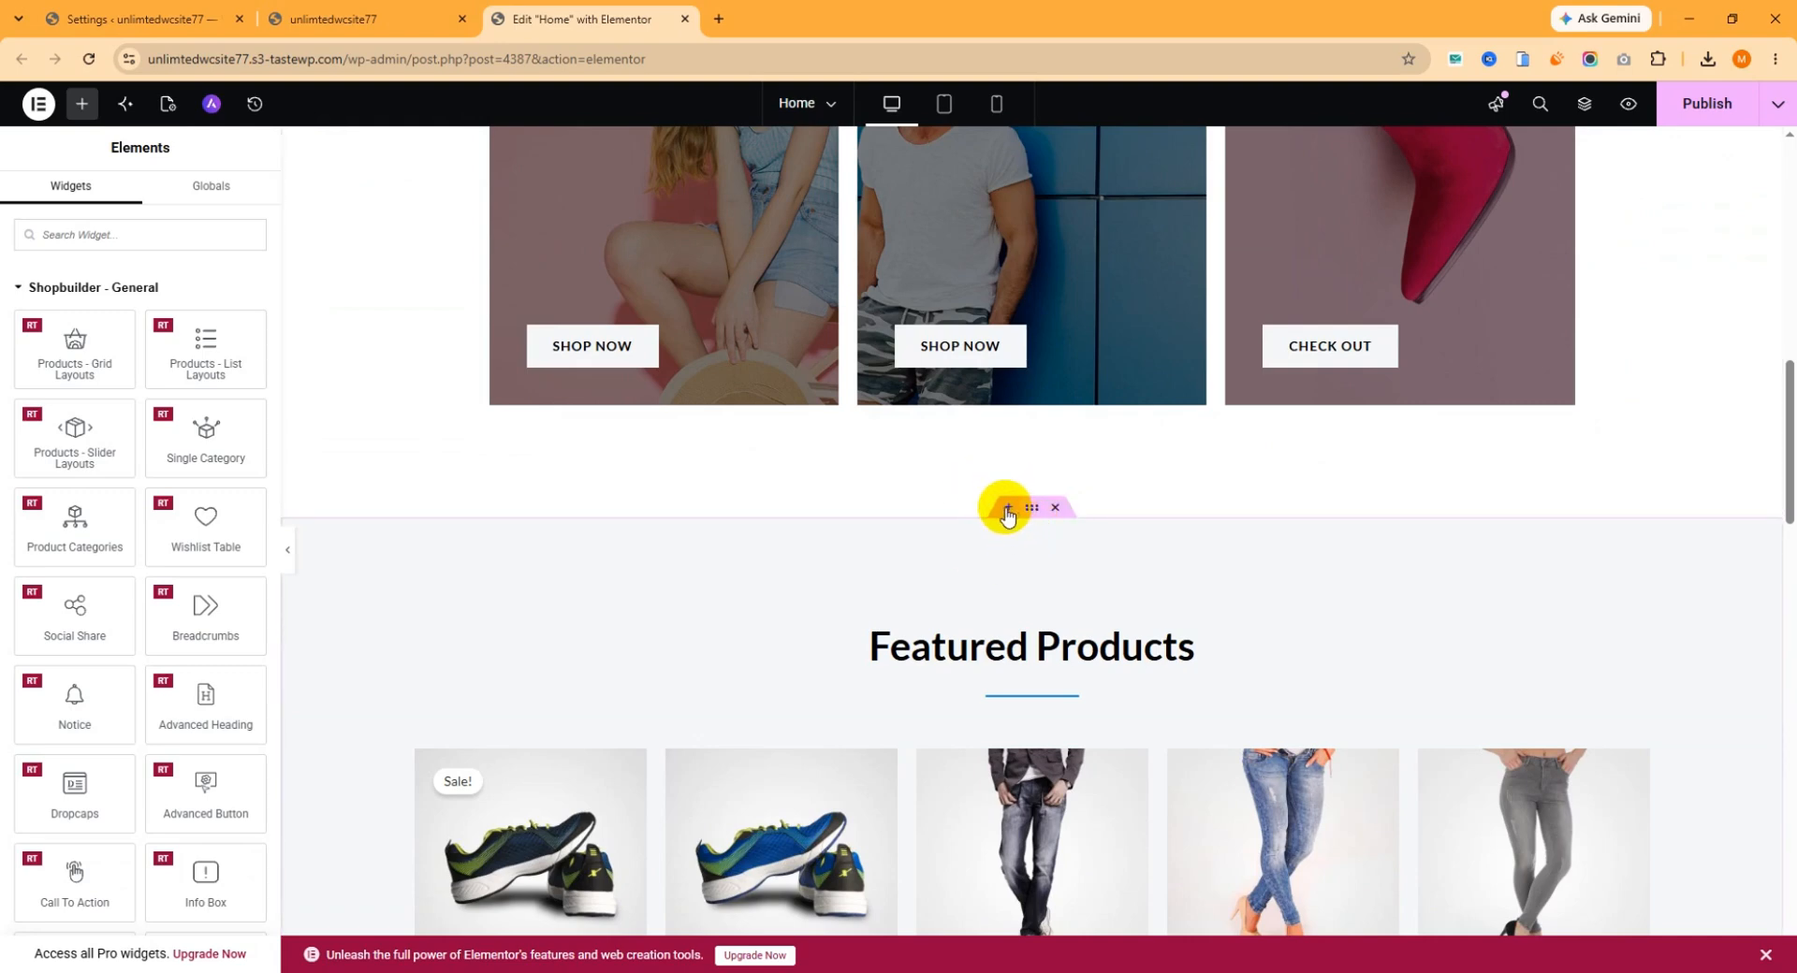
Add a single-column Flexbox container between the promo banners and the Featured Products section.
{"action": "left_click", "coordinate": [1007, 510]}
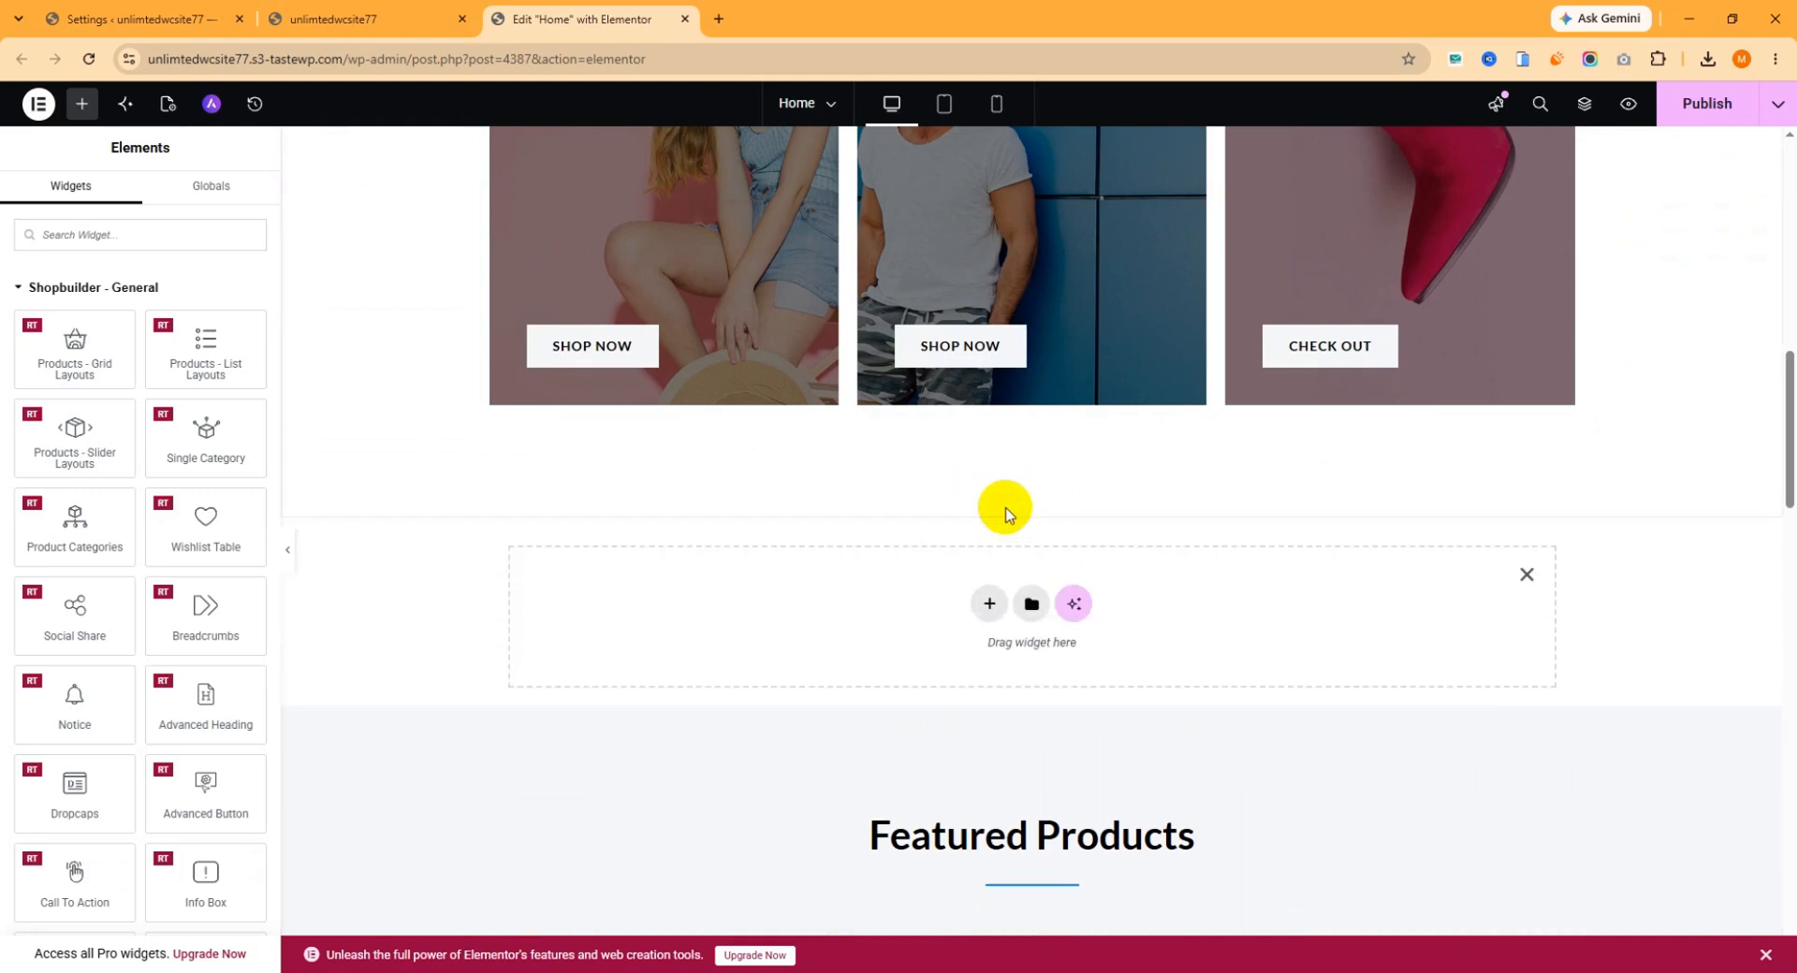
{"action": "left_click", "coordinate": [981, 597]}
{"action": "left_click", "coordinate": [968, 660]}
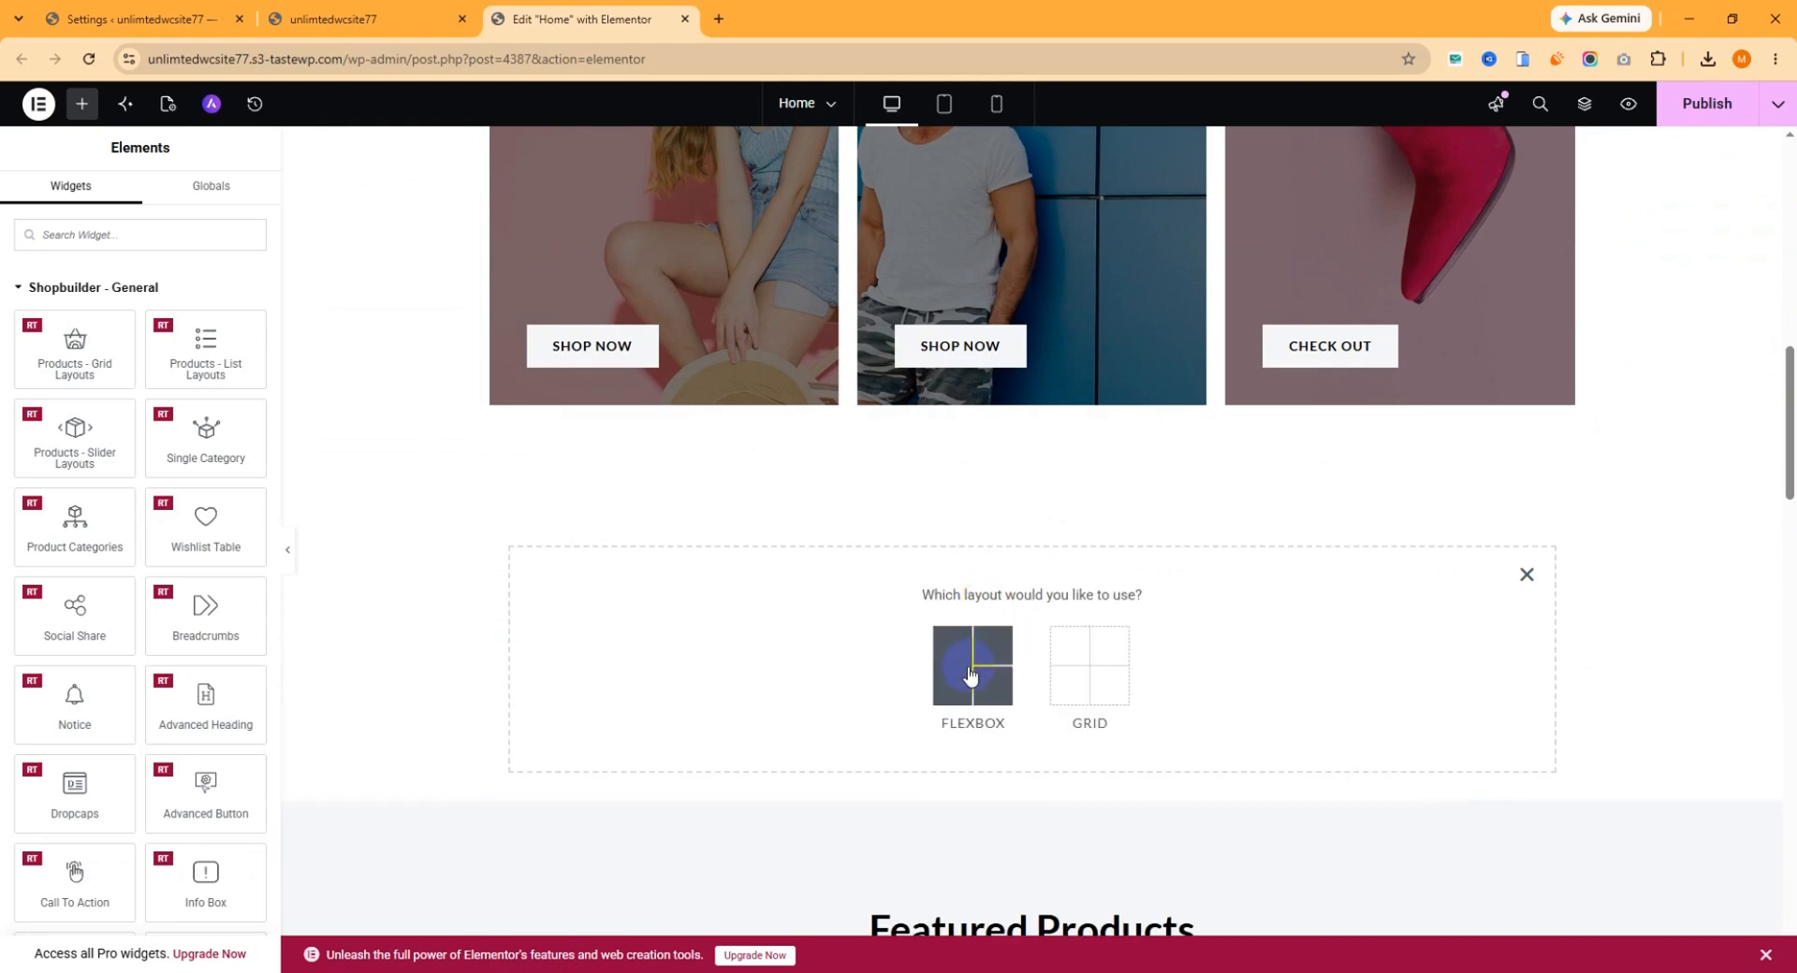
{"action": "left_click", "coordinate": [775, 648]}
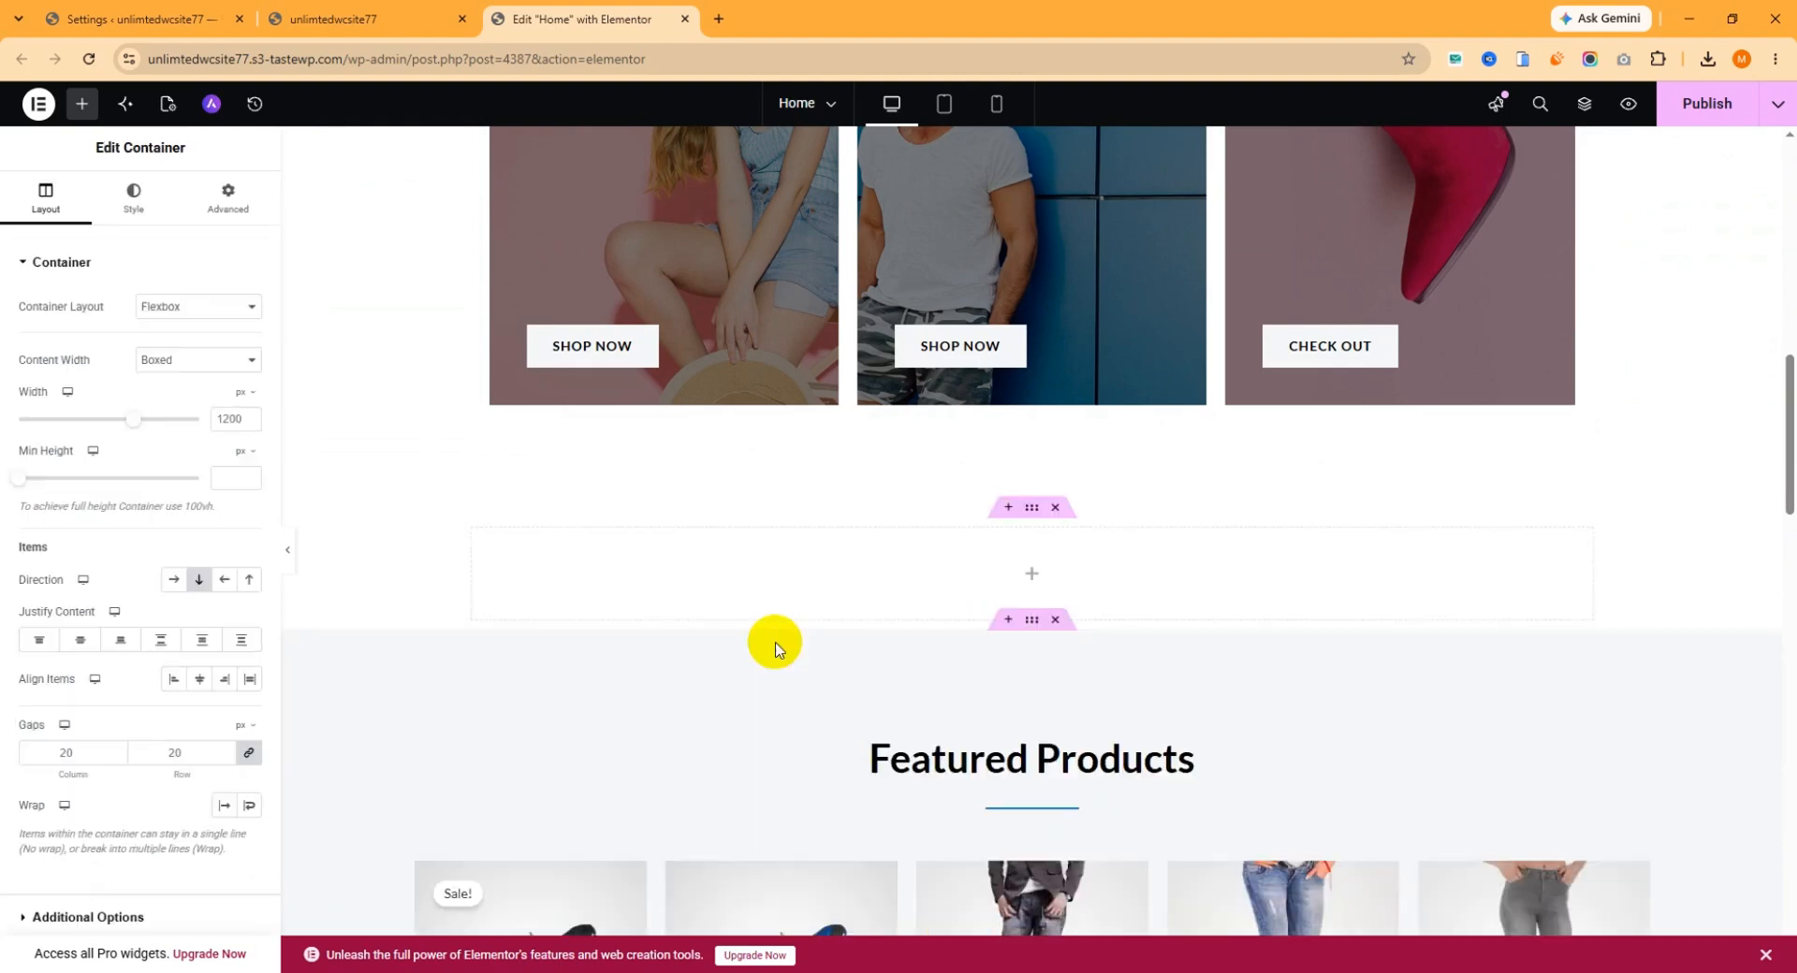
Find the Products - Slider Layouts widget among the Shopbuilder - General elements and place it in the new container.
{"action": "left_click", "coordinate": [82, 105]}
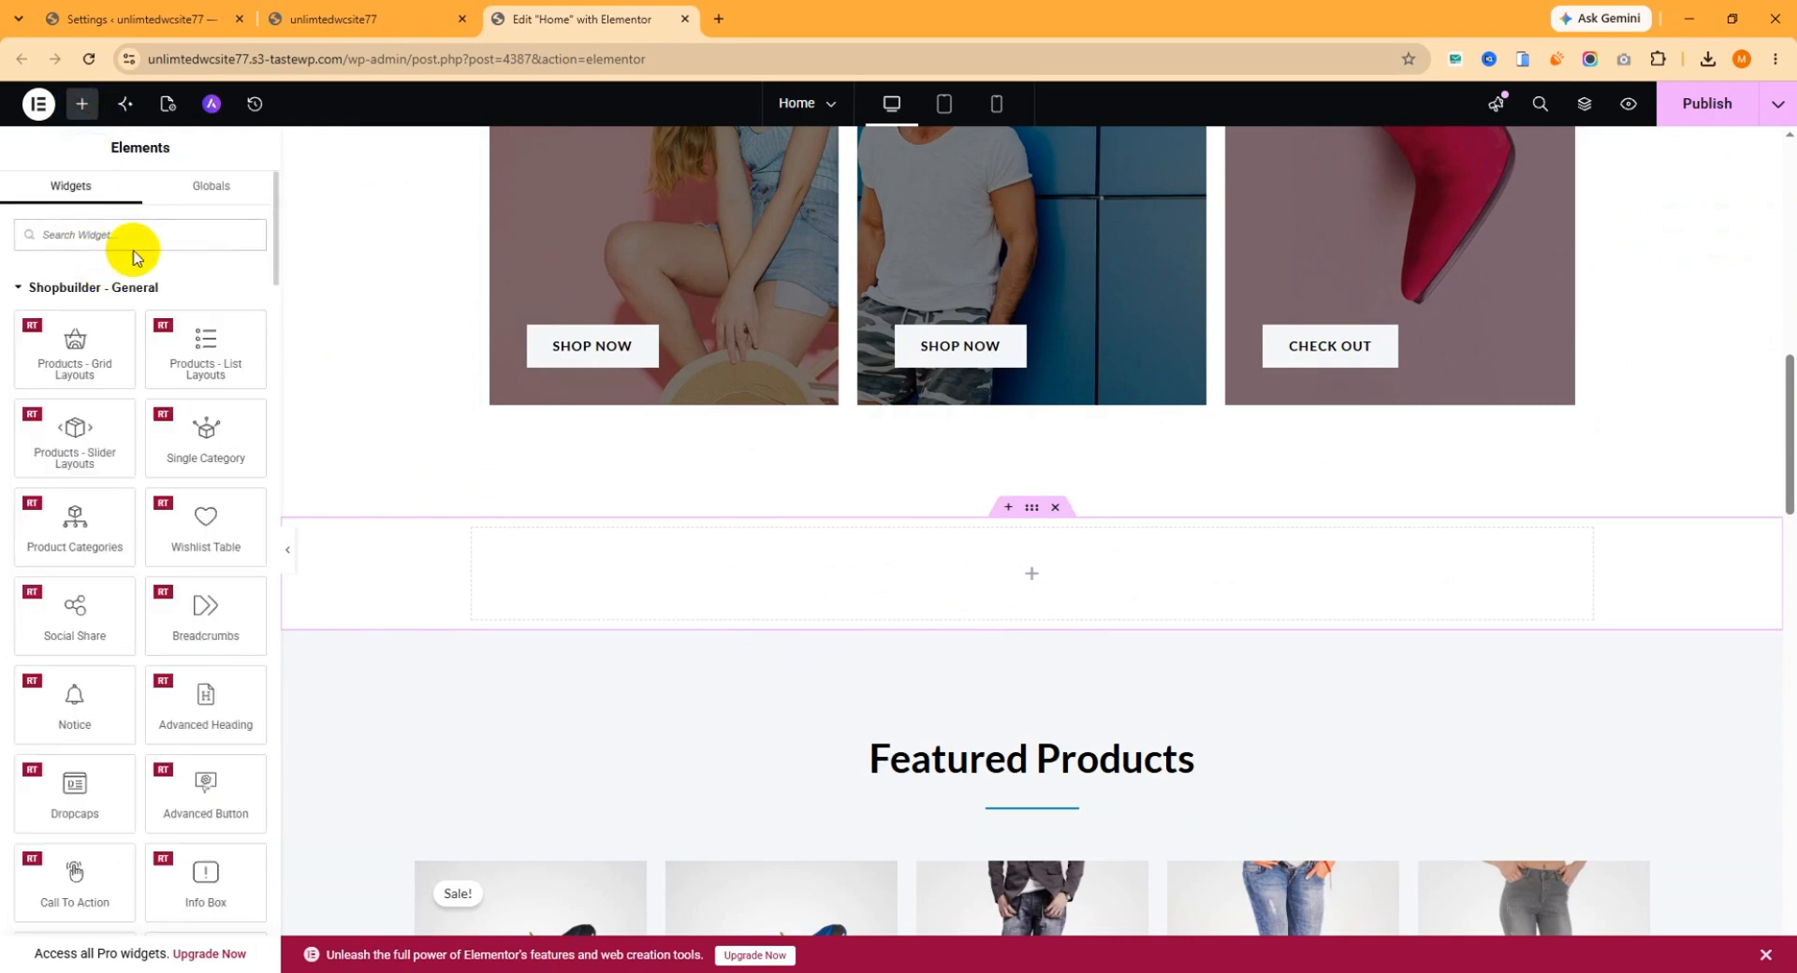
{"action": "left_click", "coordinate": [93, 287]}
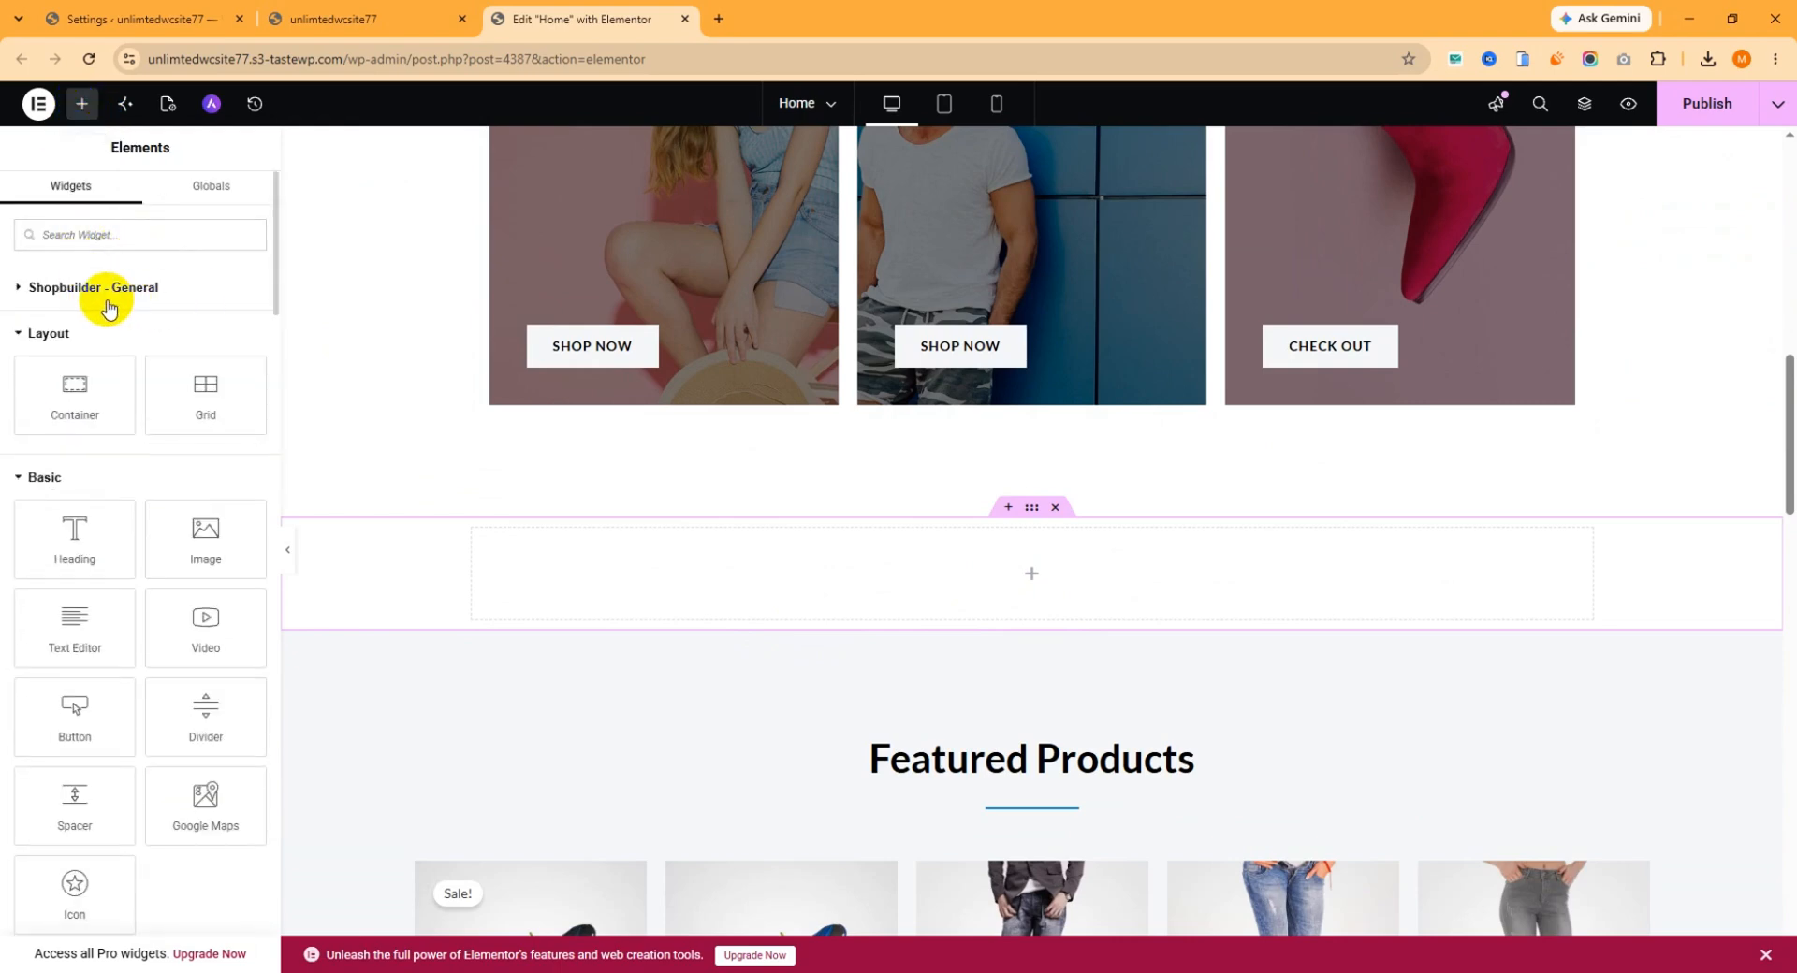
{"action": "left_click", "coordinate": [104, 288]}
{"action": "left_click", "coordinate": [77, 290]}
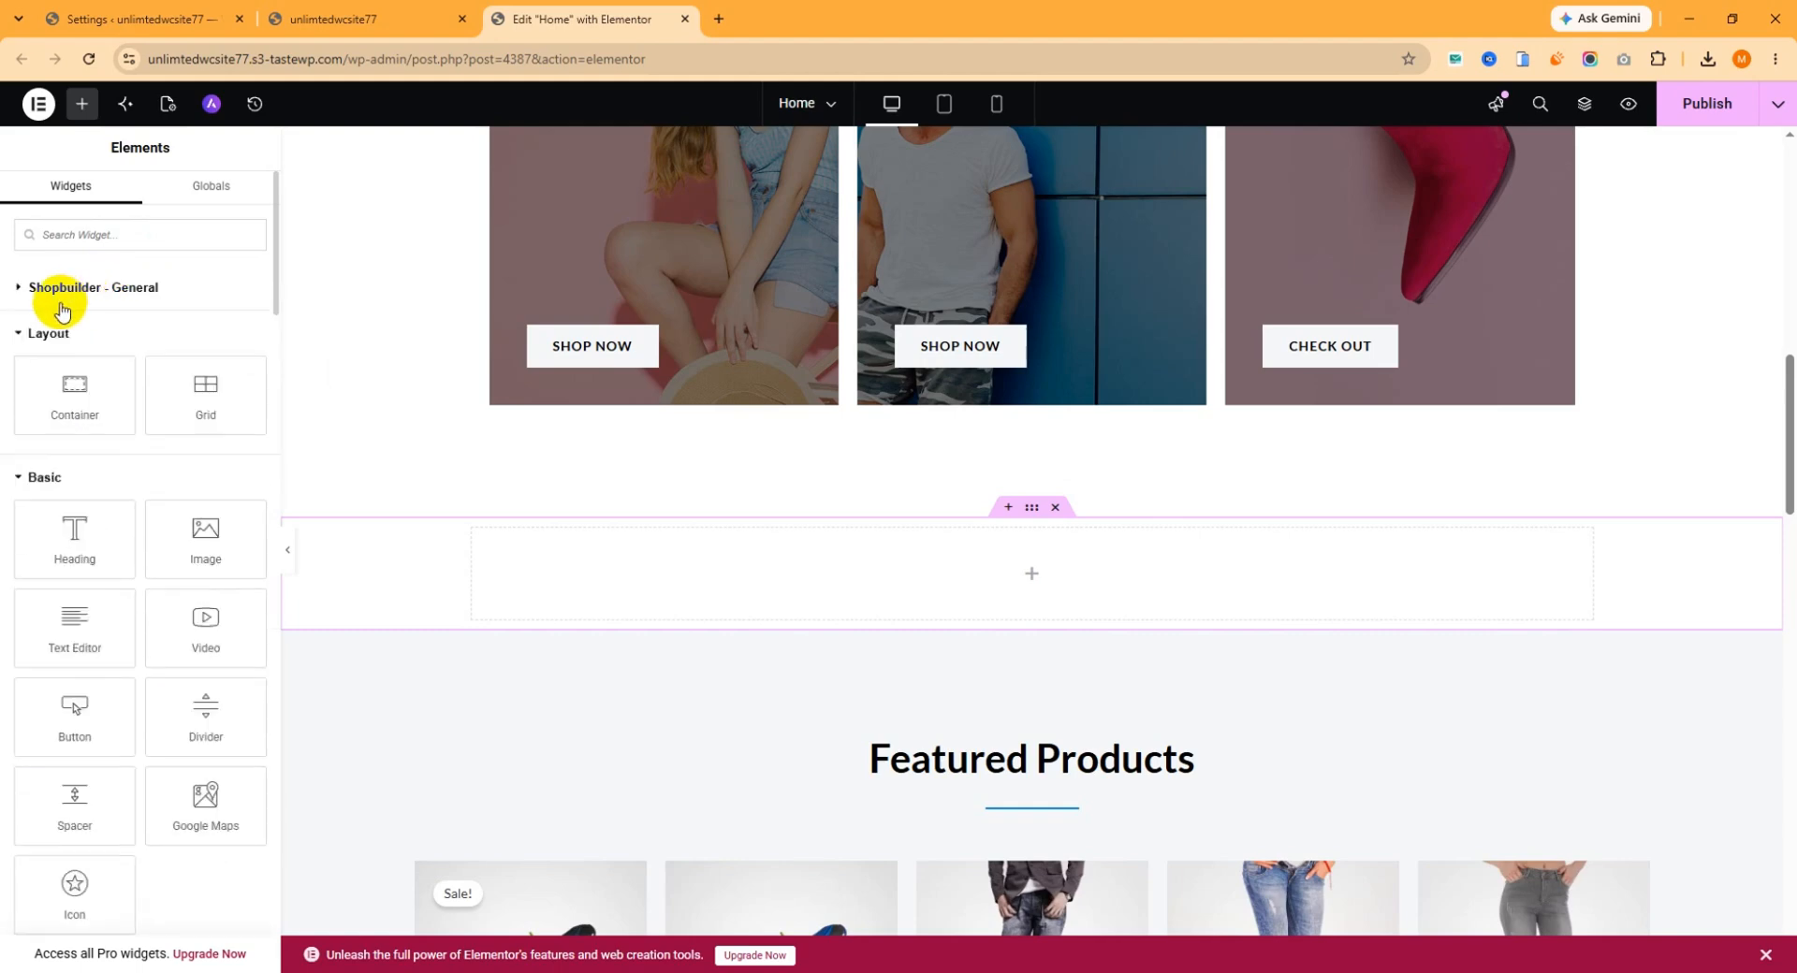
{"action": "left_click", "coordinate": [45, 476]}
{"action": "scroll", "coordinate": [117, 576], "scroll_direction": "down", "scroll_amount": 4}
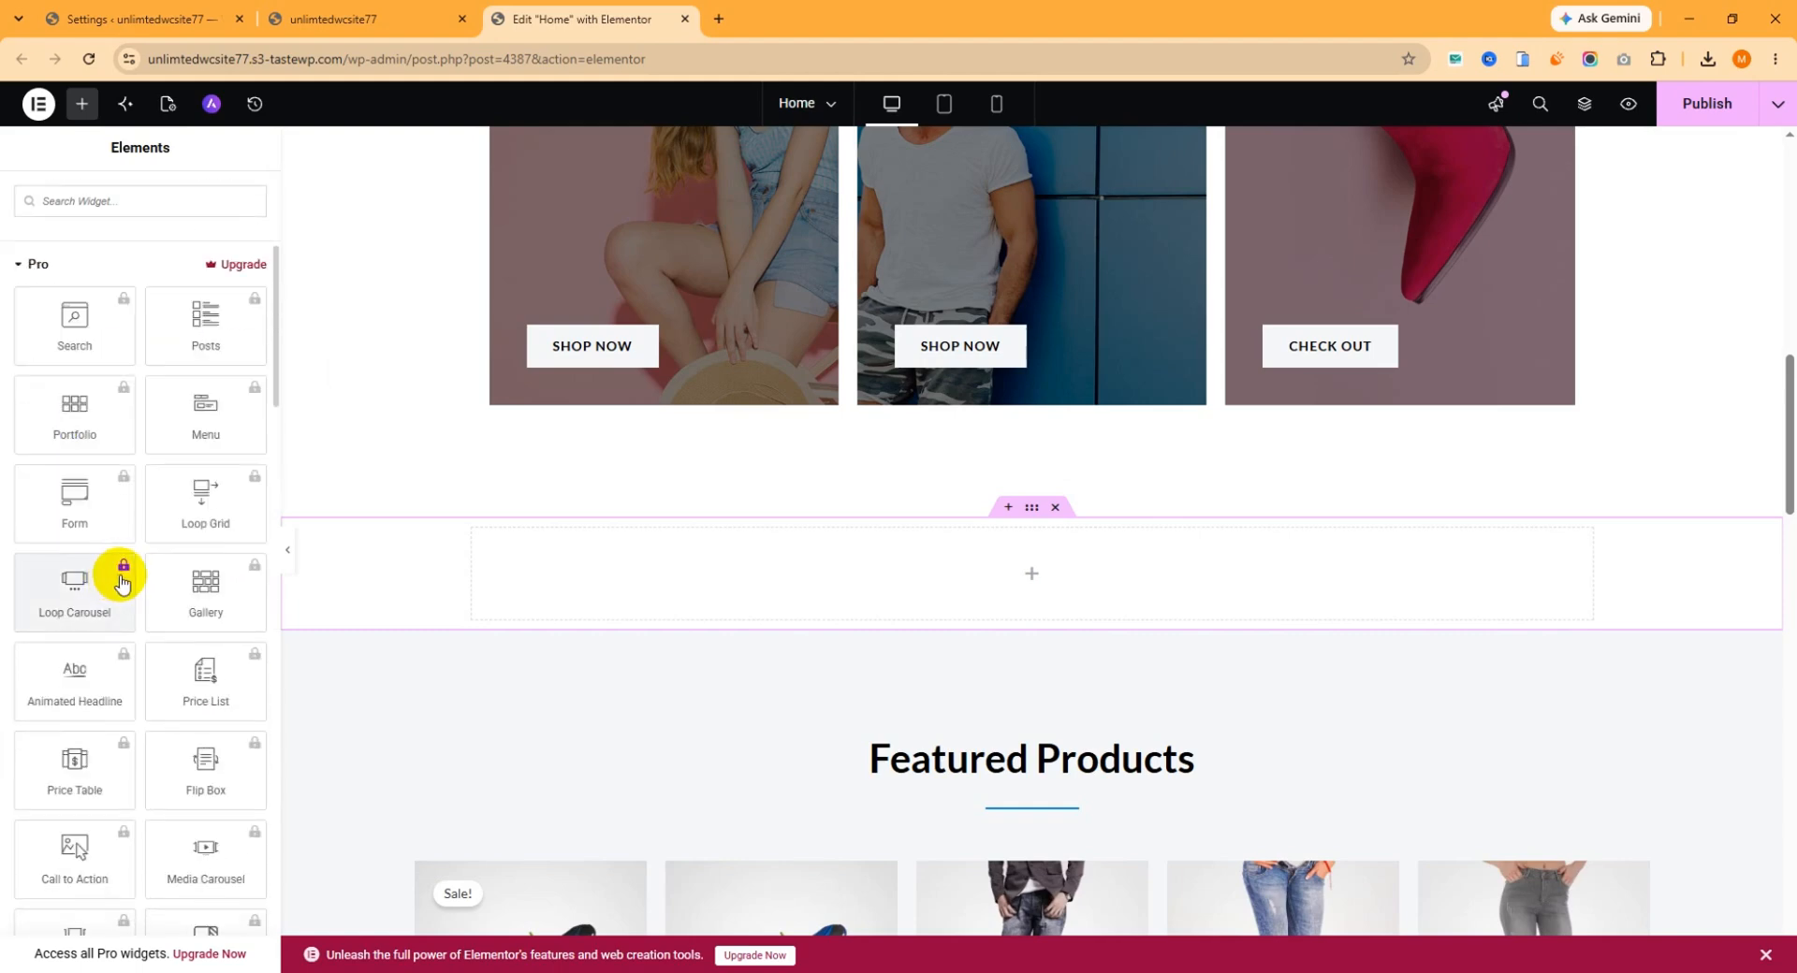
{"action": "scroll", "coordinate": [122, 582], "scroll_direction": "down", "scroll_amount": 15}
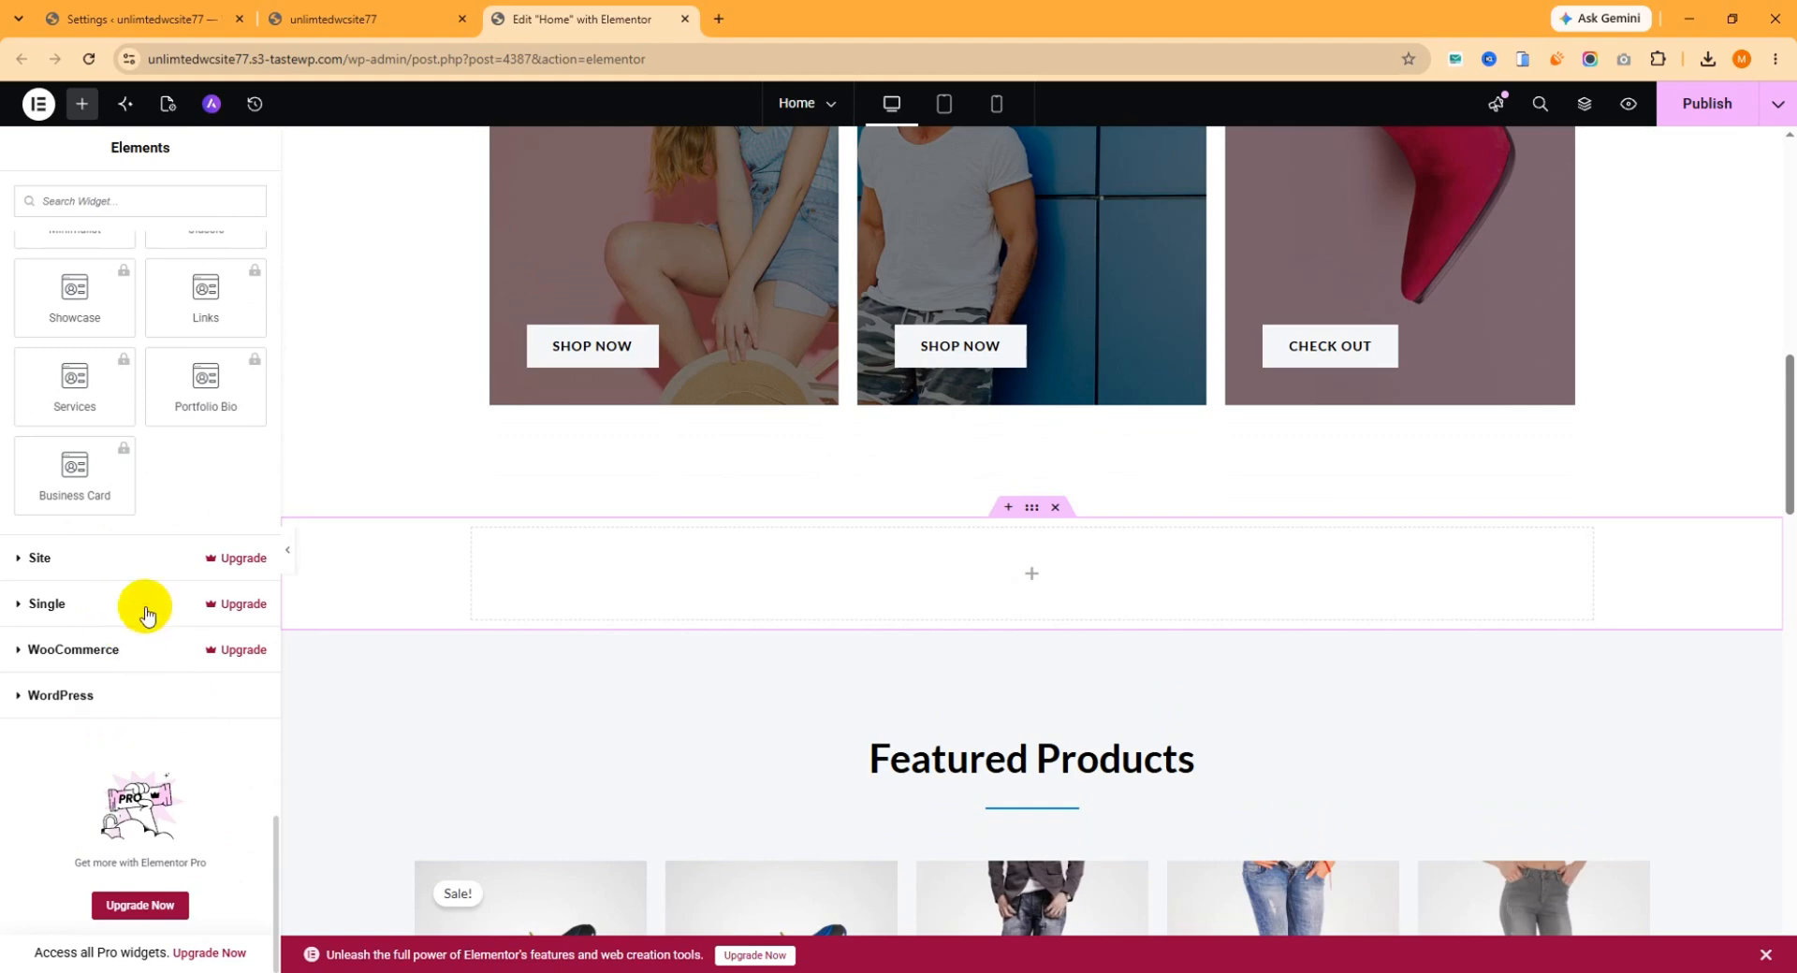
{"action": "scroll", "coordinate": [178, 543], "scroll_direction": "up", "scroll_amount": 15}
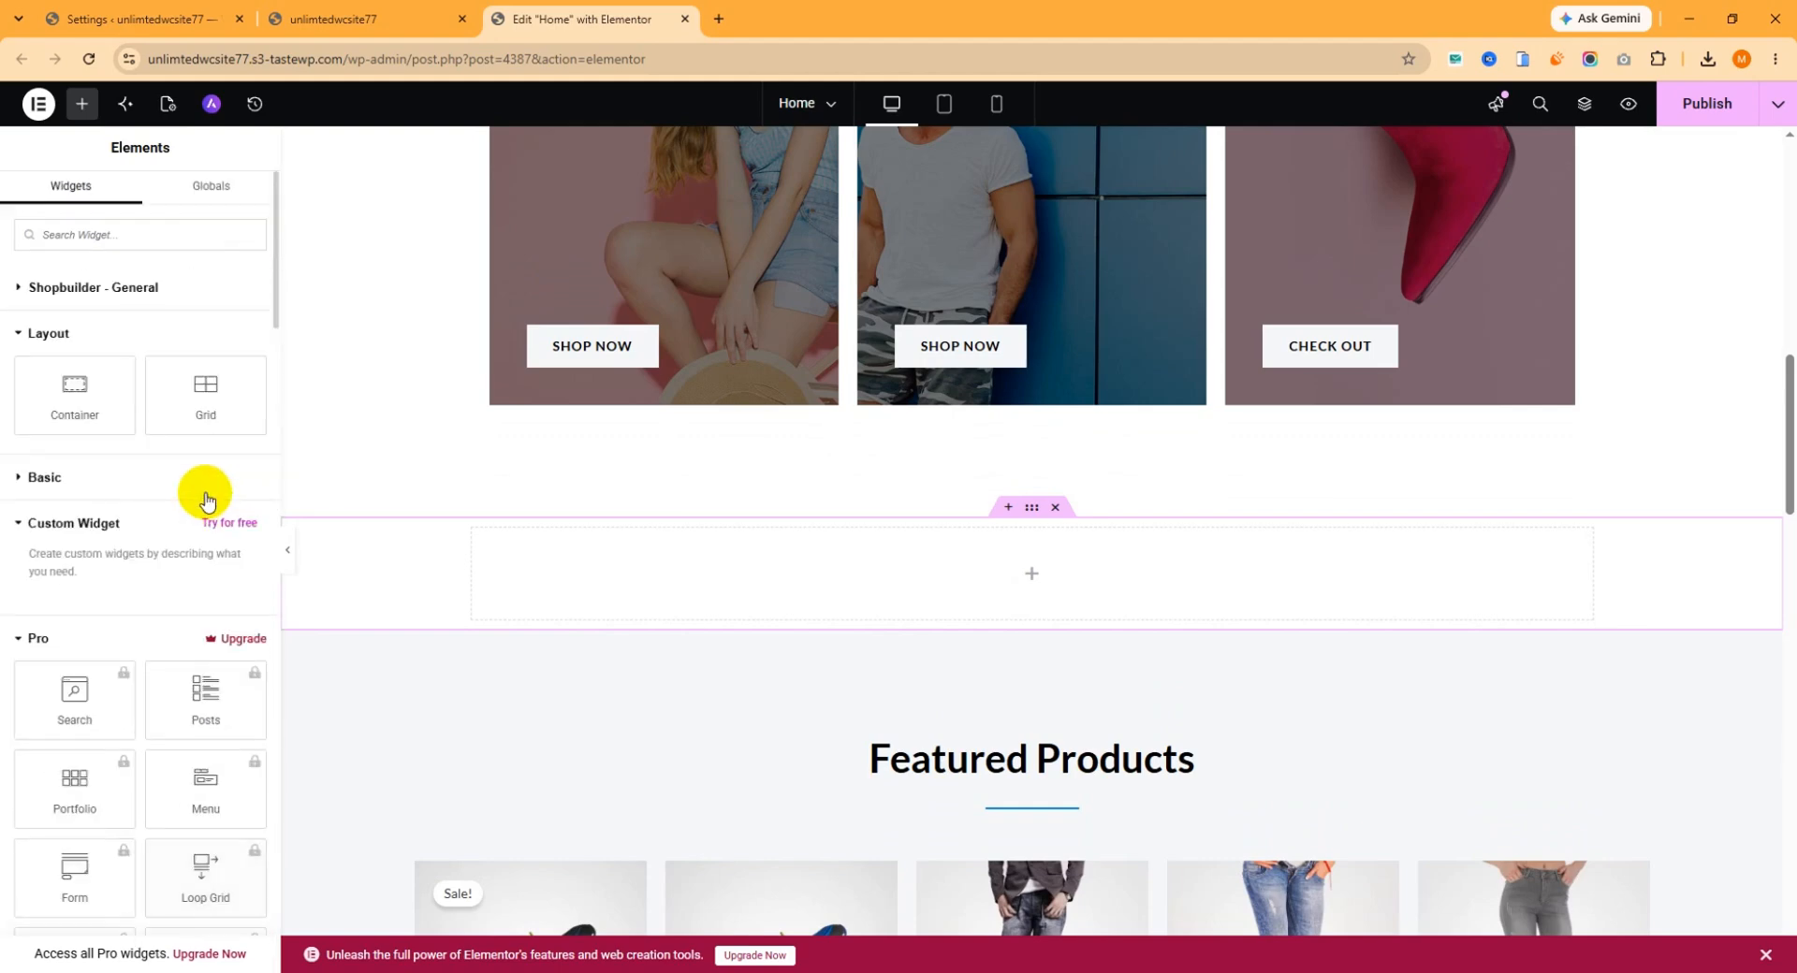
{"action": "left_click", "coordinate": [76, 290]}
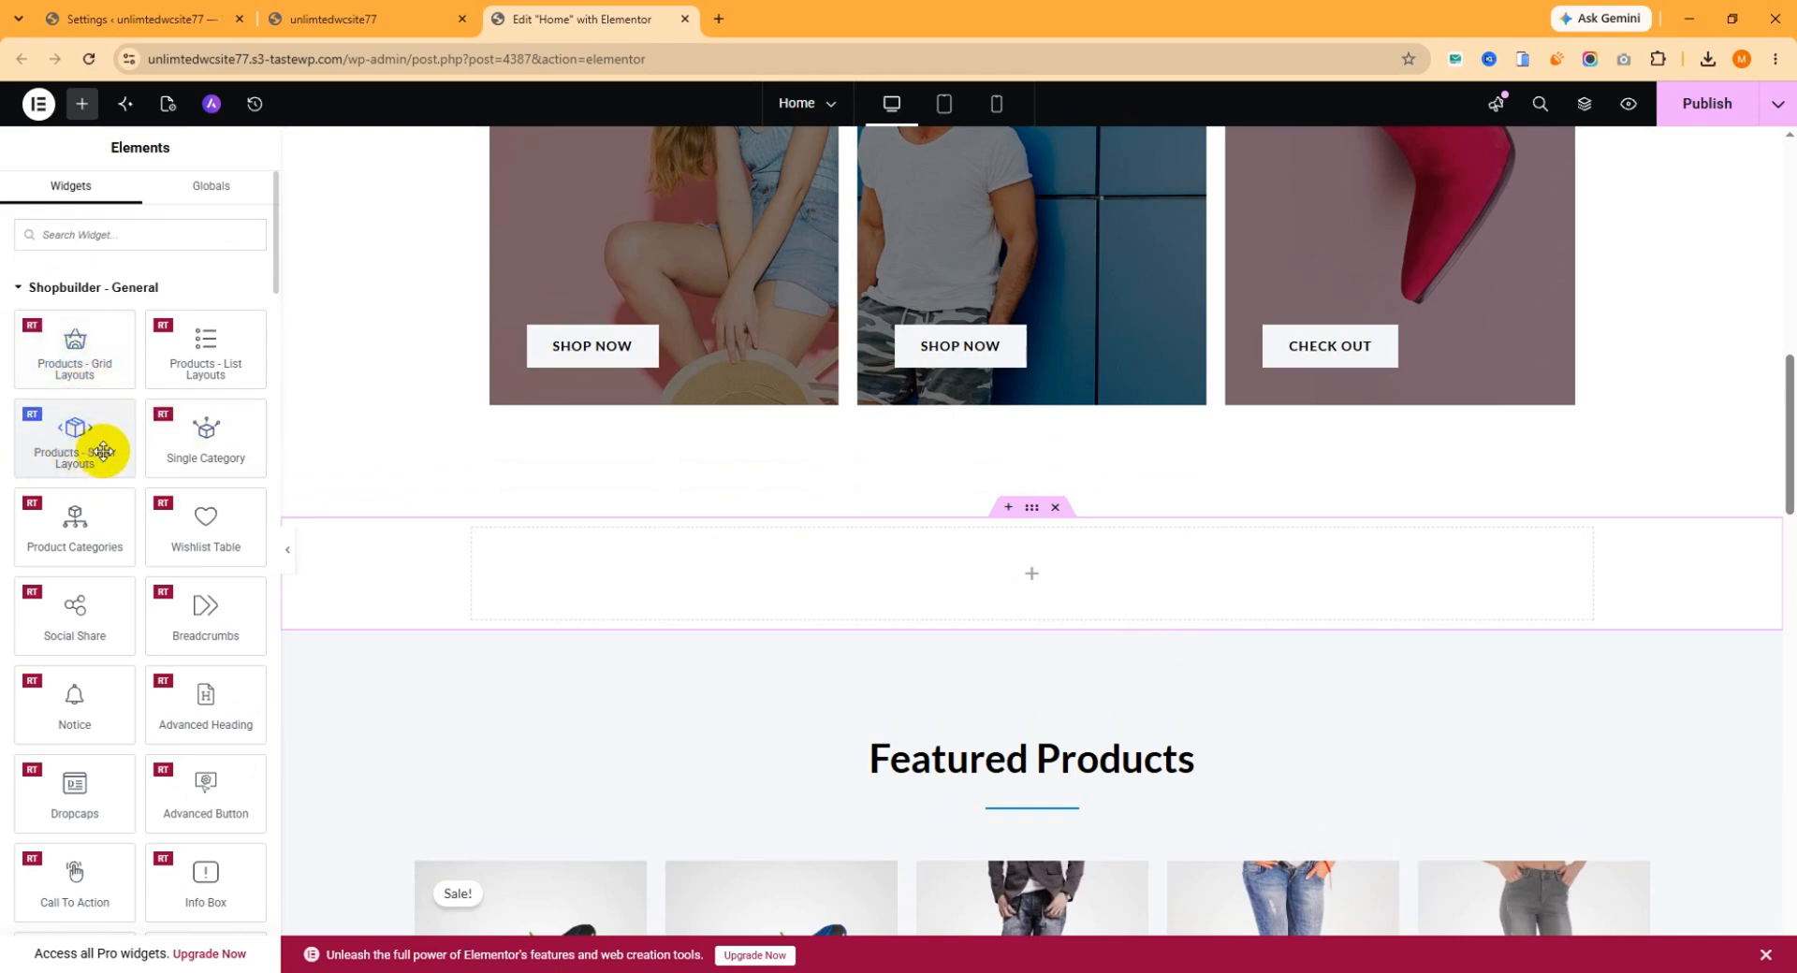
{"action": "left_click_drag", "start_coordinate": [47, 443], "coordinate": [1026, 572]}
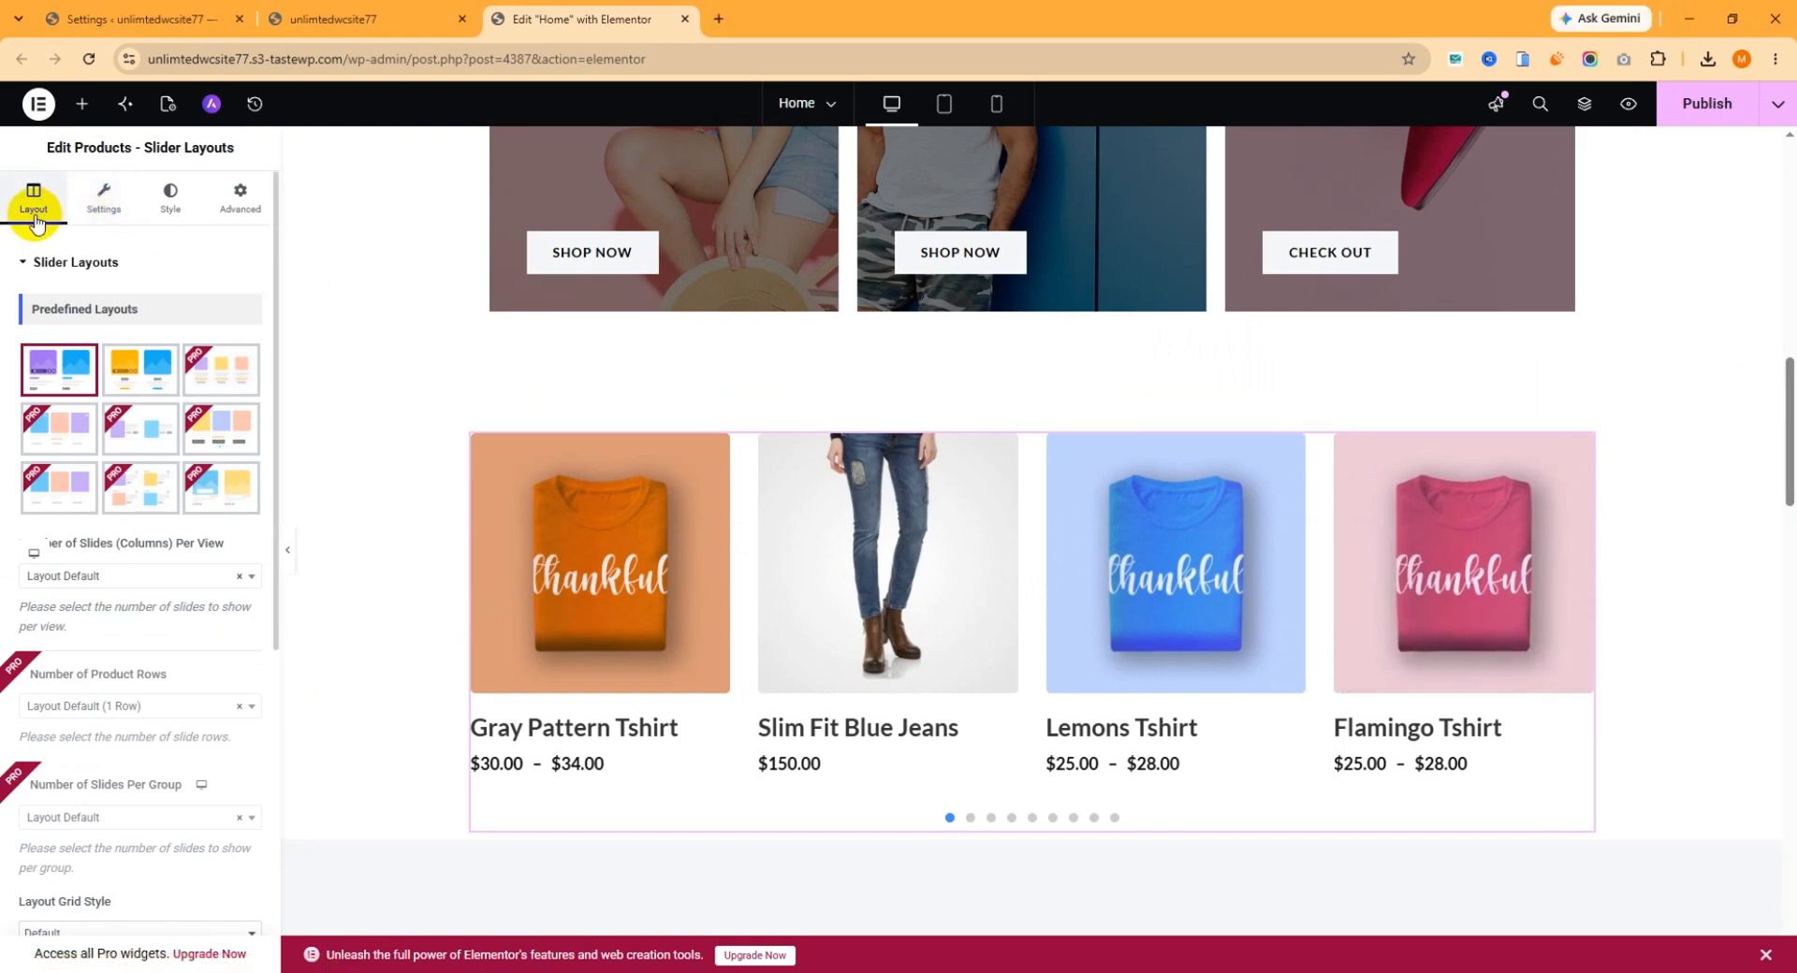
Try the Slider Layout 2 preset on the product slider and switch back to Slider Layout 1.
{"action": "left_click", "coordinate": [140, 369]}
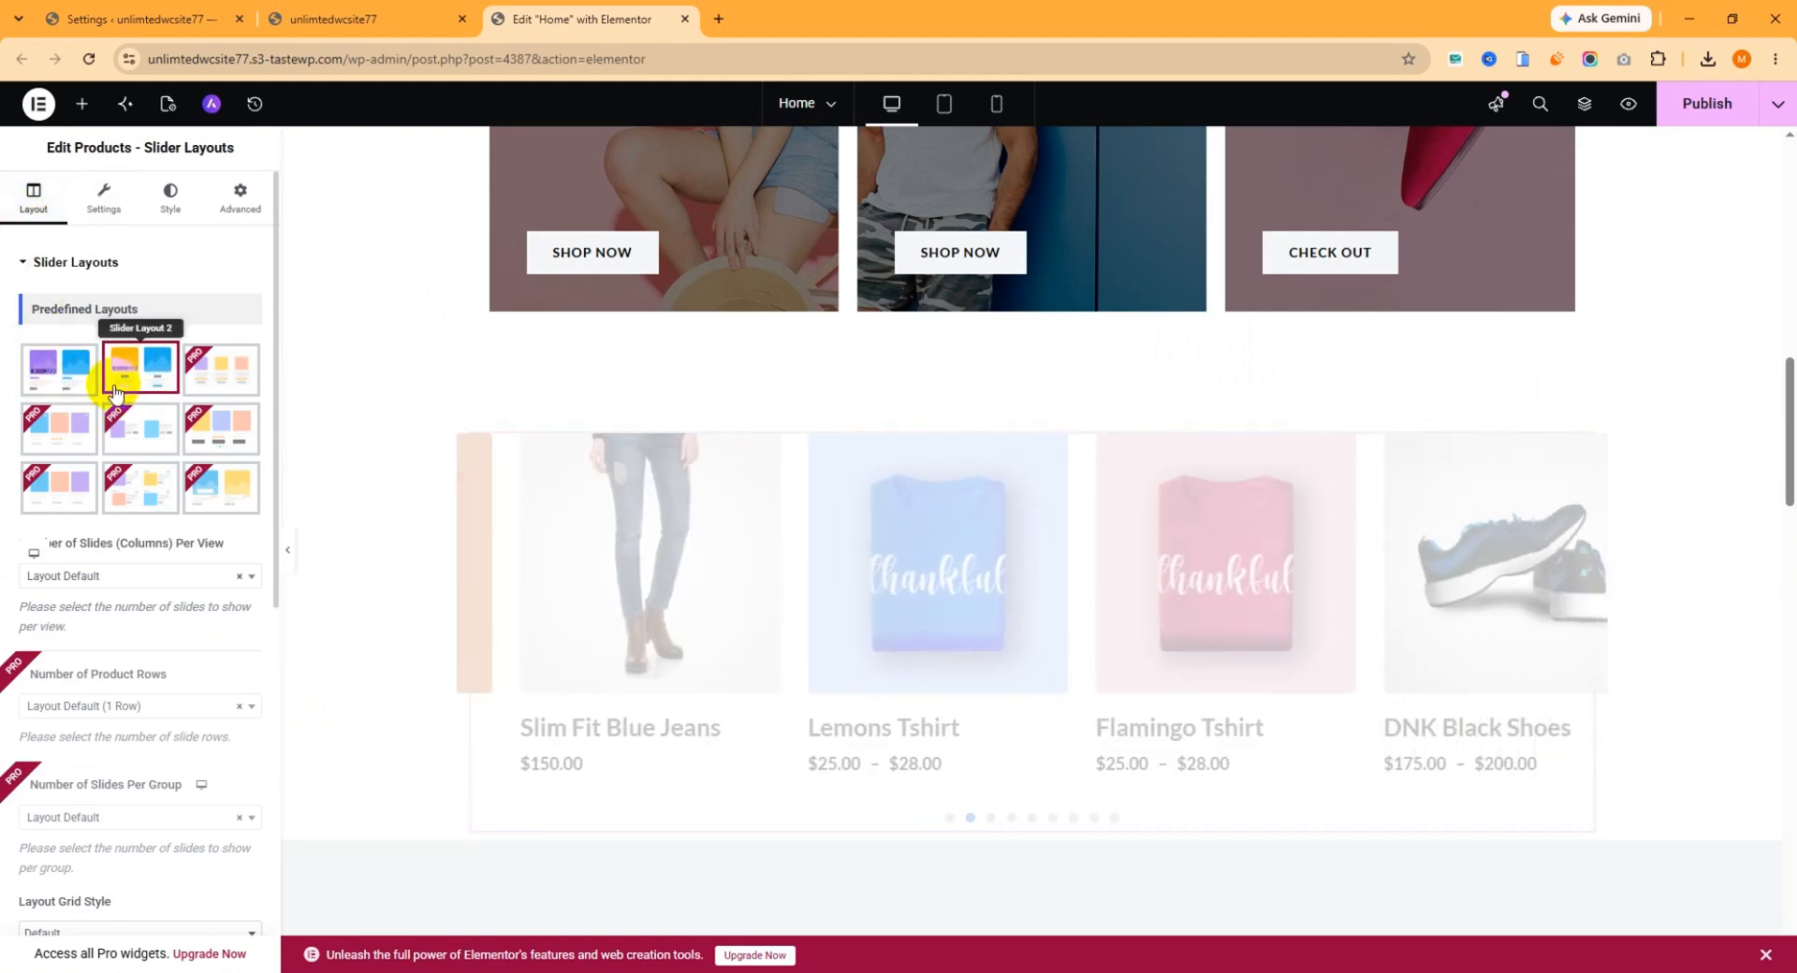
{"action": "left_click", "coordinate": [61, 376]}
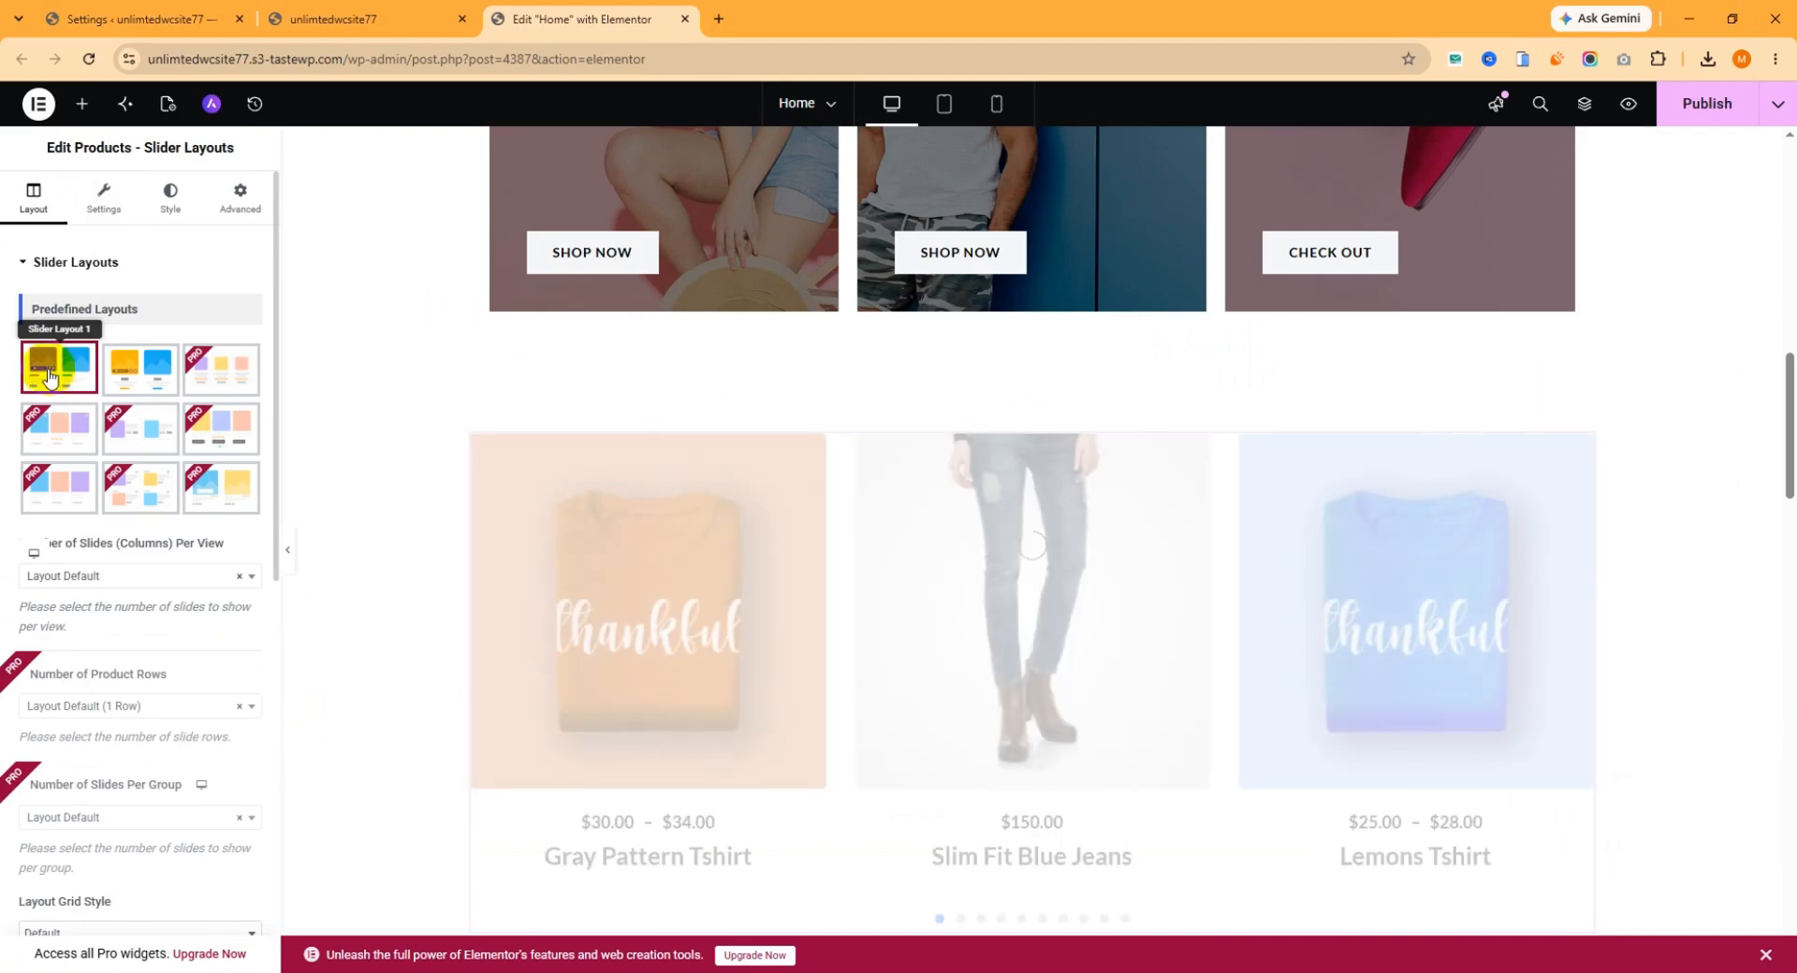
{"action": "left_click", "coordinate": [69, 371]}
Try 2 Columns for the slider's number of slides per view and settle on 3 Columns.
{"action": "scroll", "coordinate": [160, 502], "scroll_direction": "down", "scroll_amount": 1}
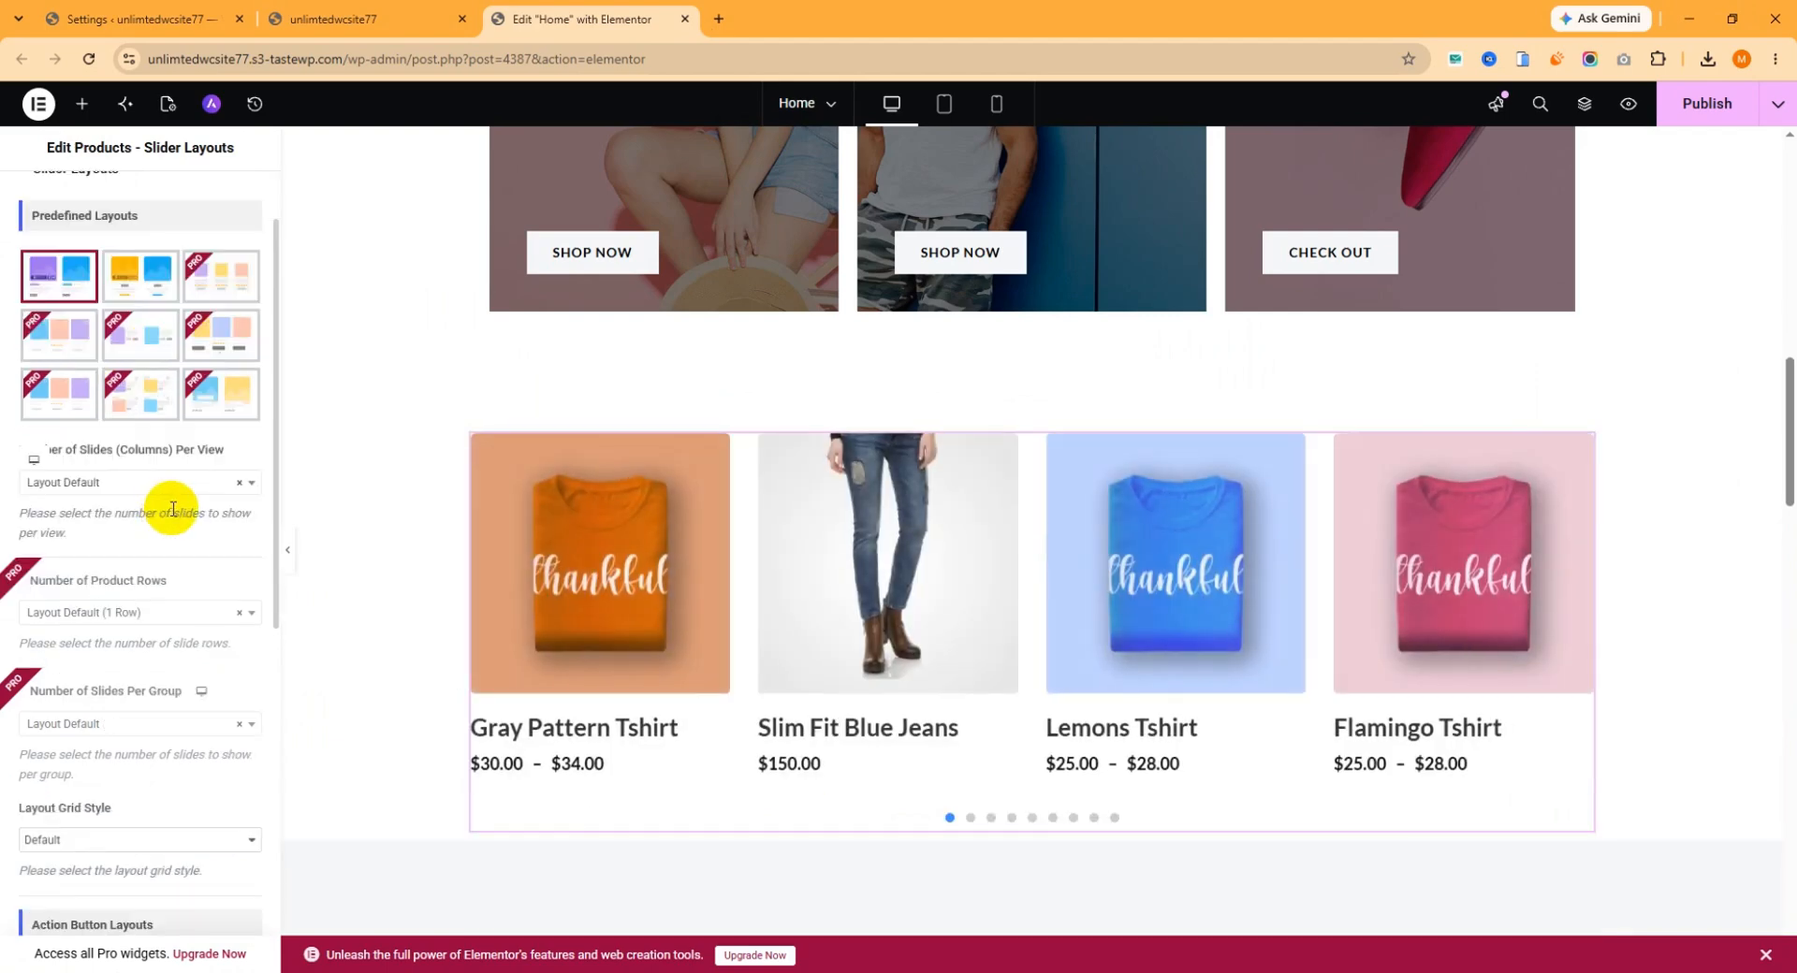
{"action": "left_click", "coordinate": [114, 483]}
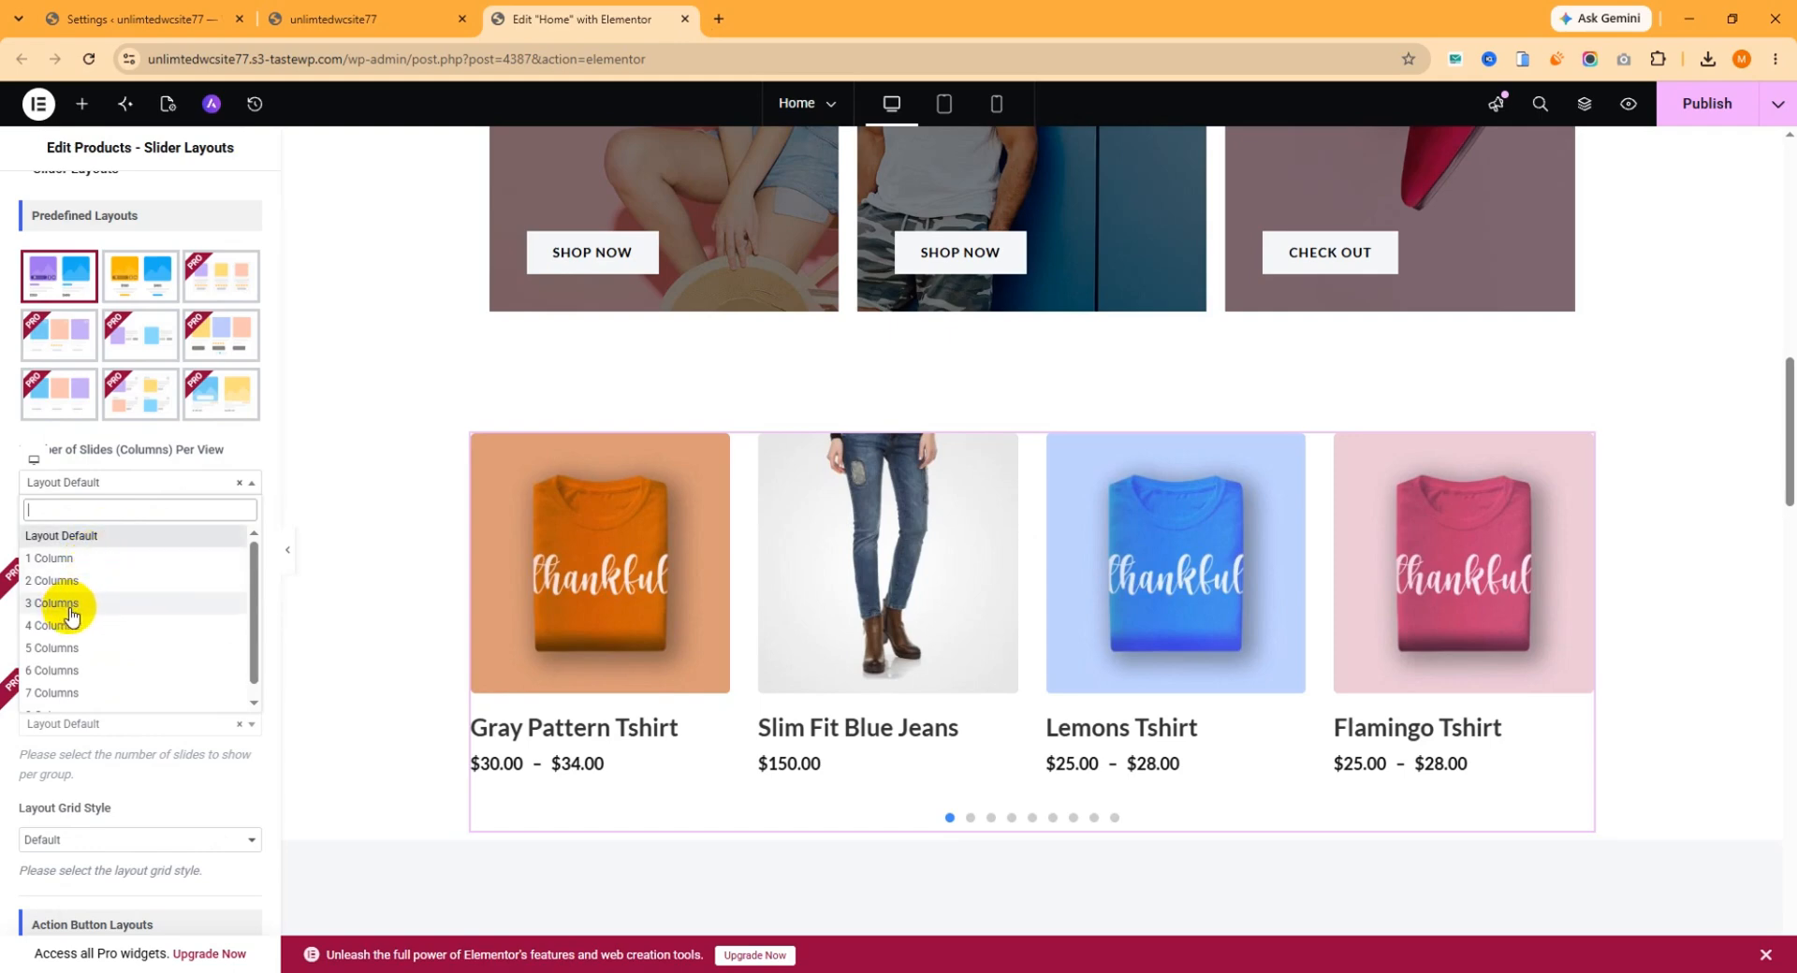
{"action": "left_click", "coordinate": [56, 580]}
{"action": "left_click", "coordinate": [81, 488]}
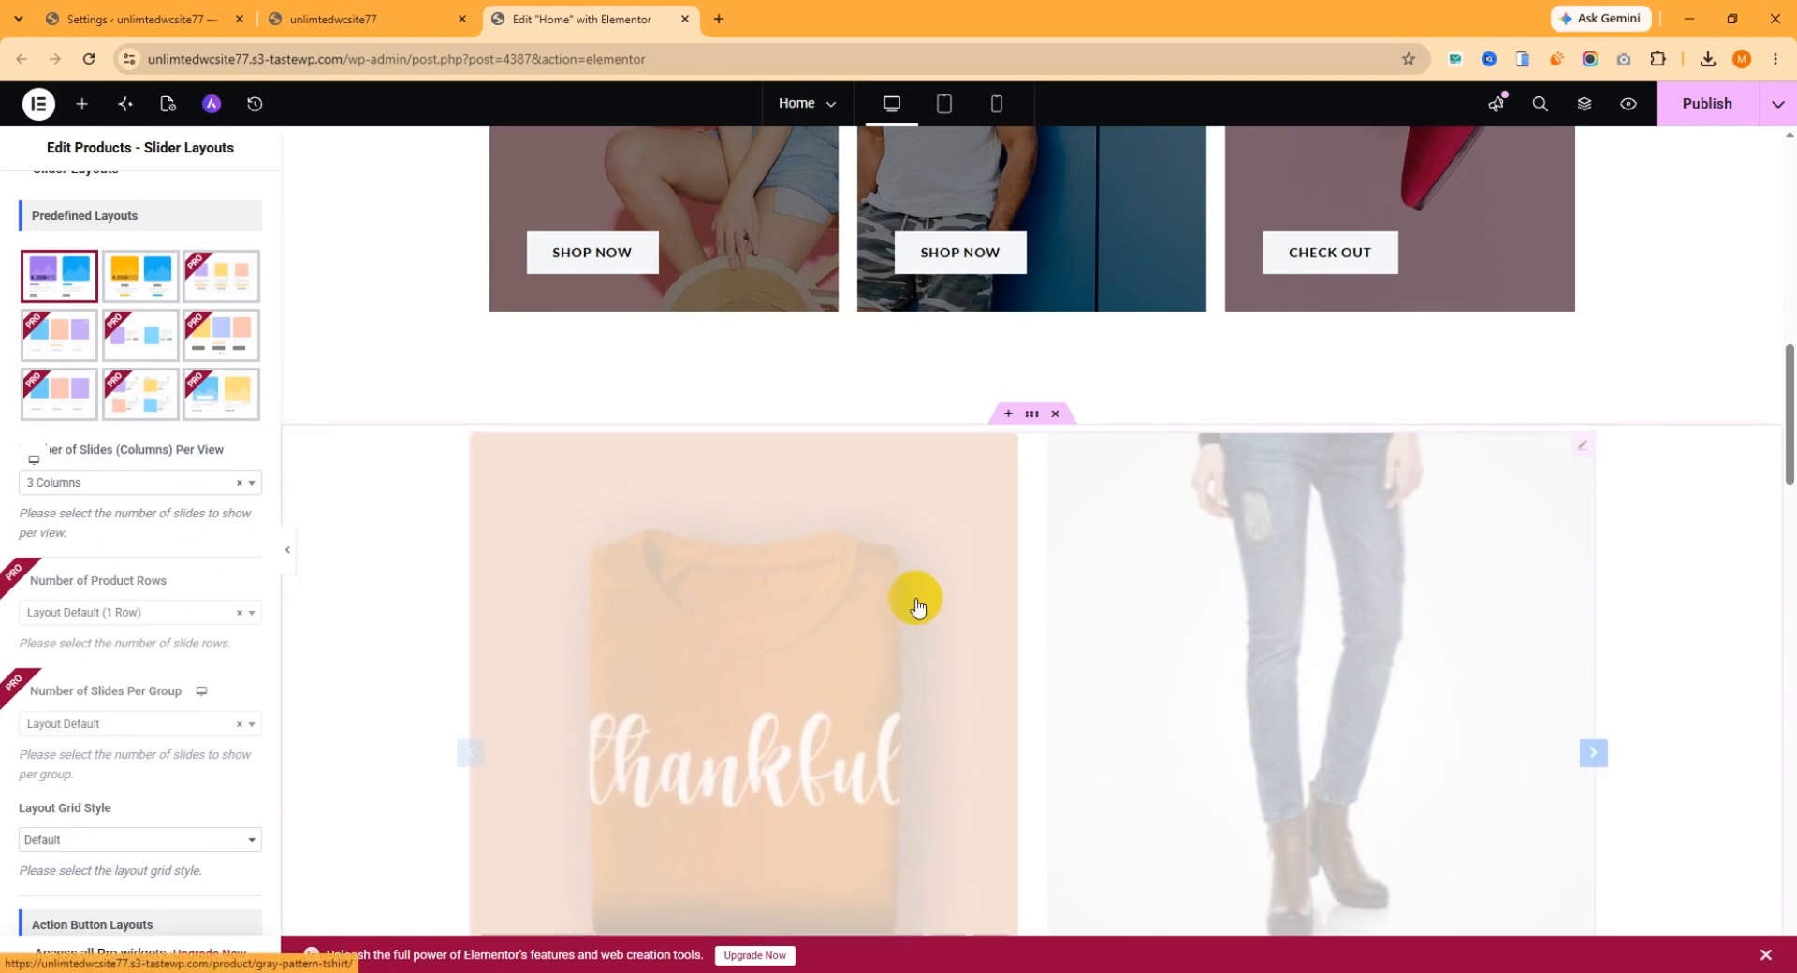
{"action": "scroll", "coordinate": [1216, 581], "scroll_direction": "down", "scroll_amount": 1}
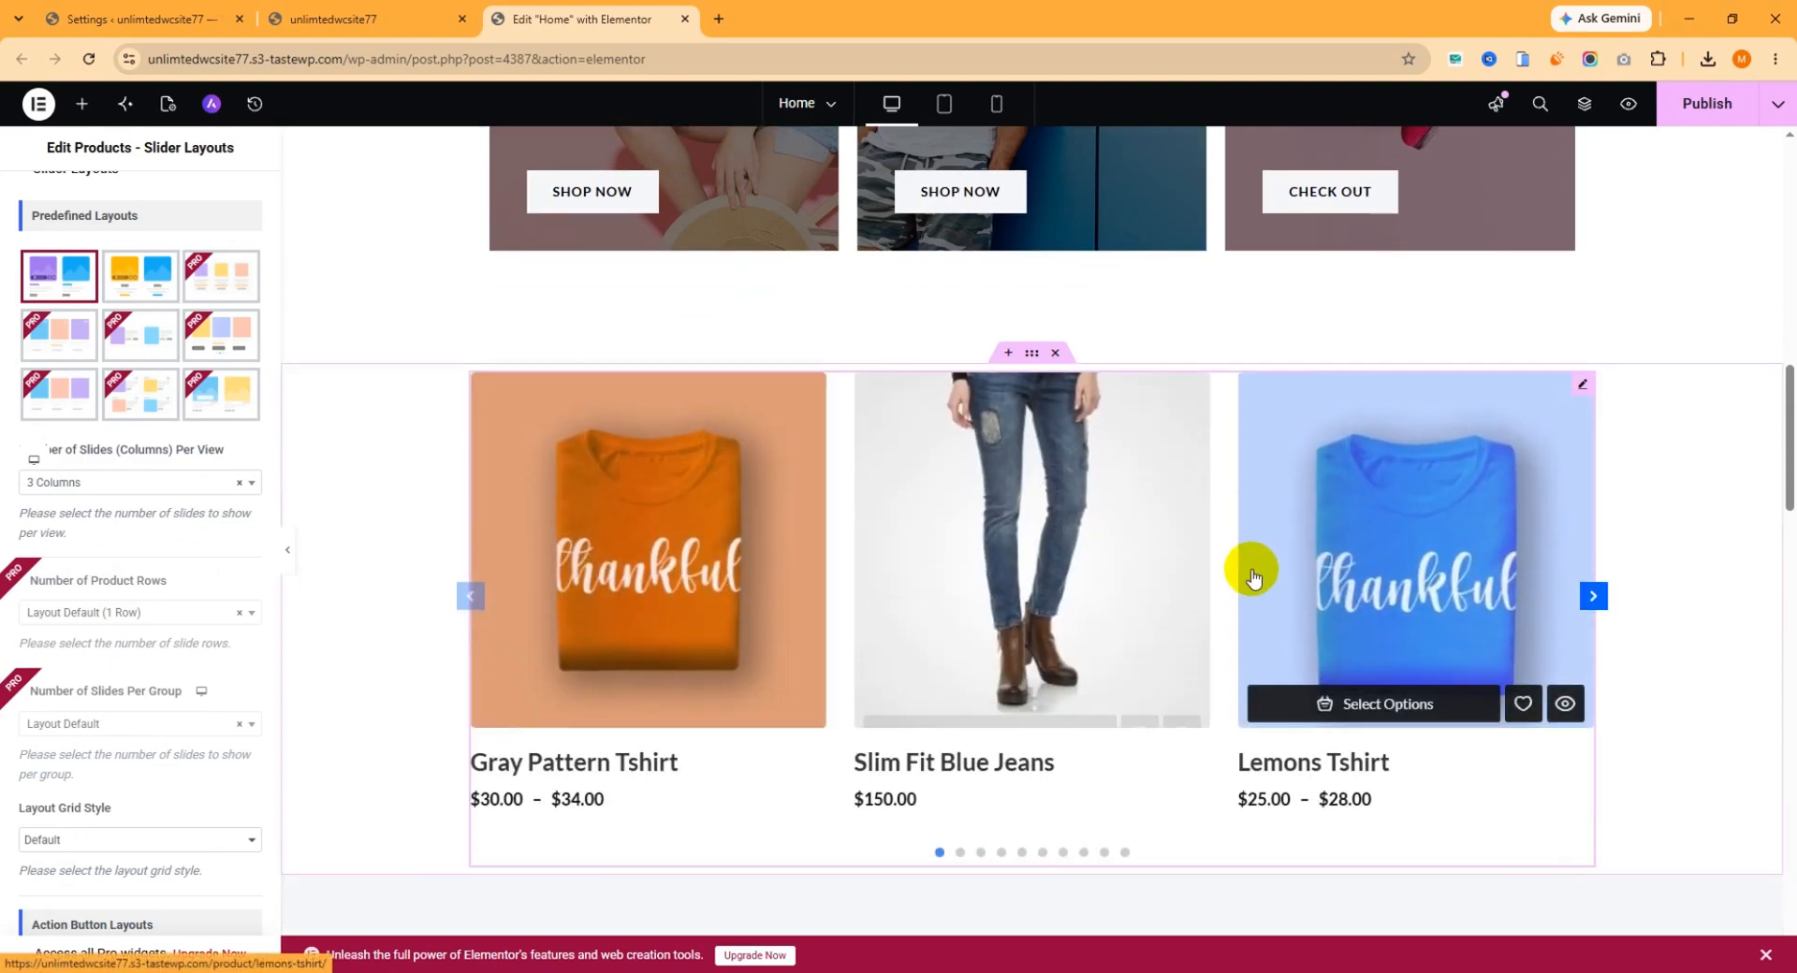
{"action": "left_click", "coordinate": [131, 485]}
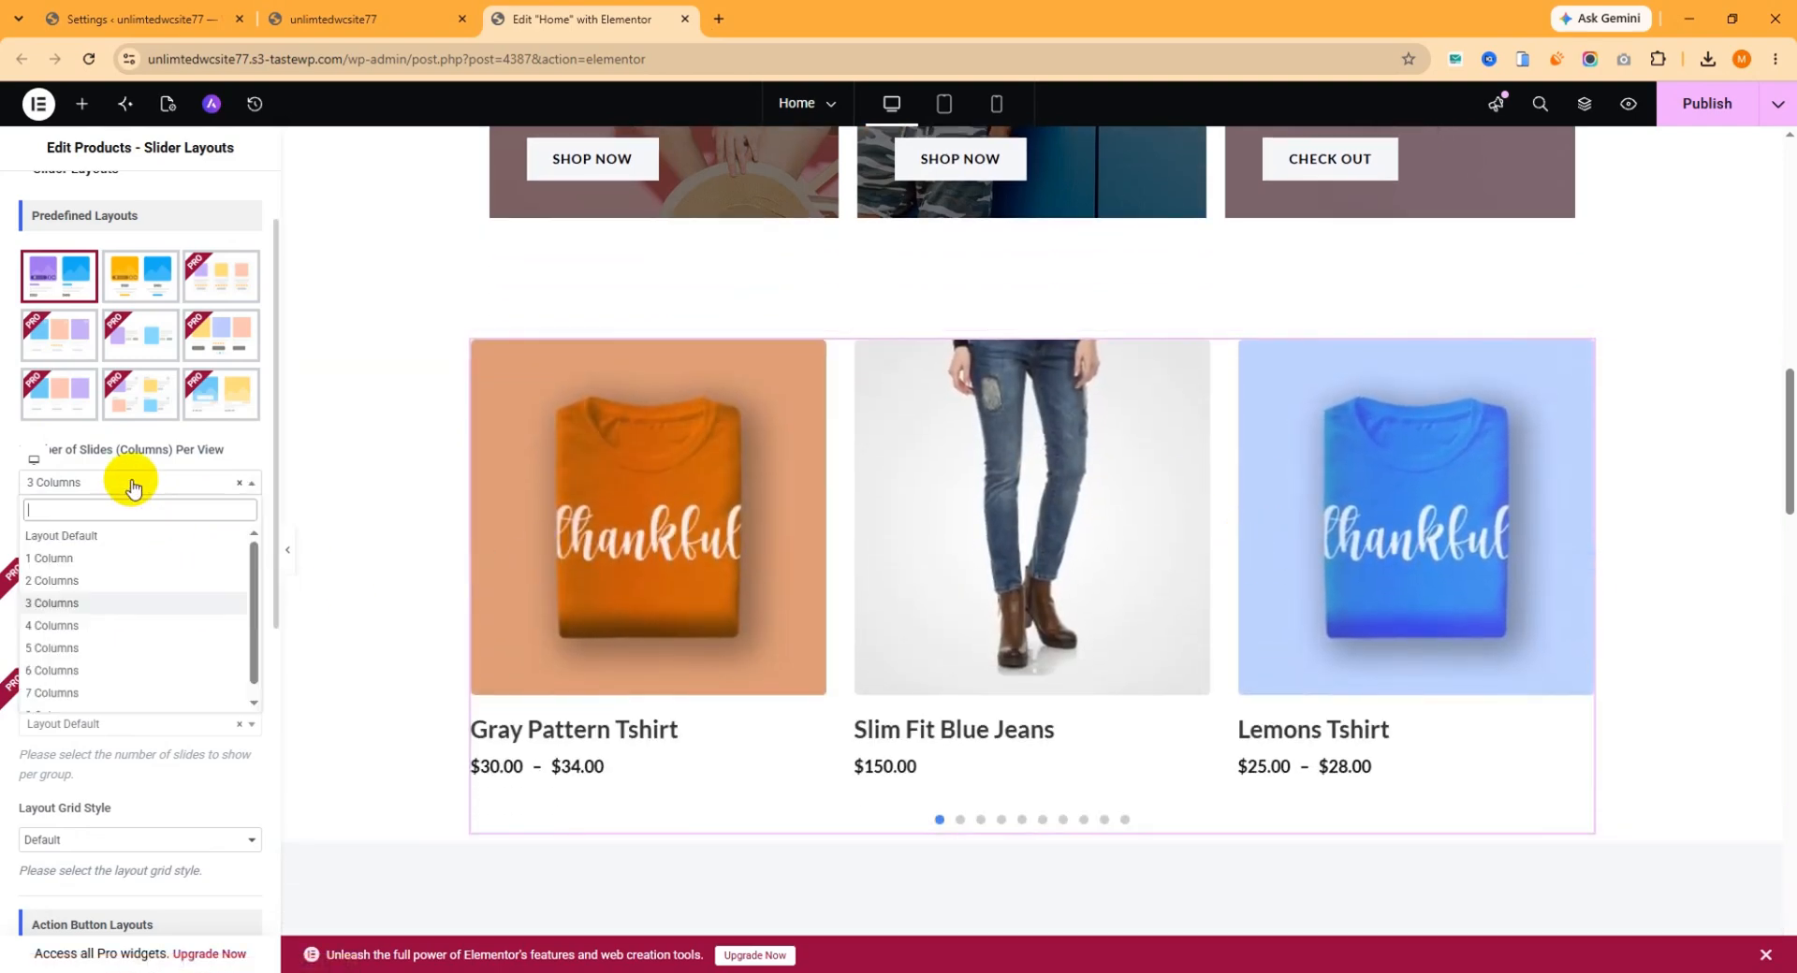
{"action": "left_click", "coordinate": [104, 601]}
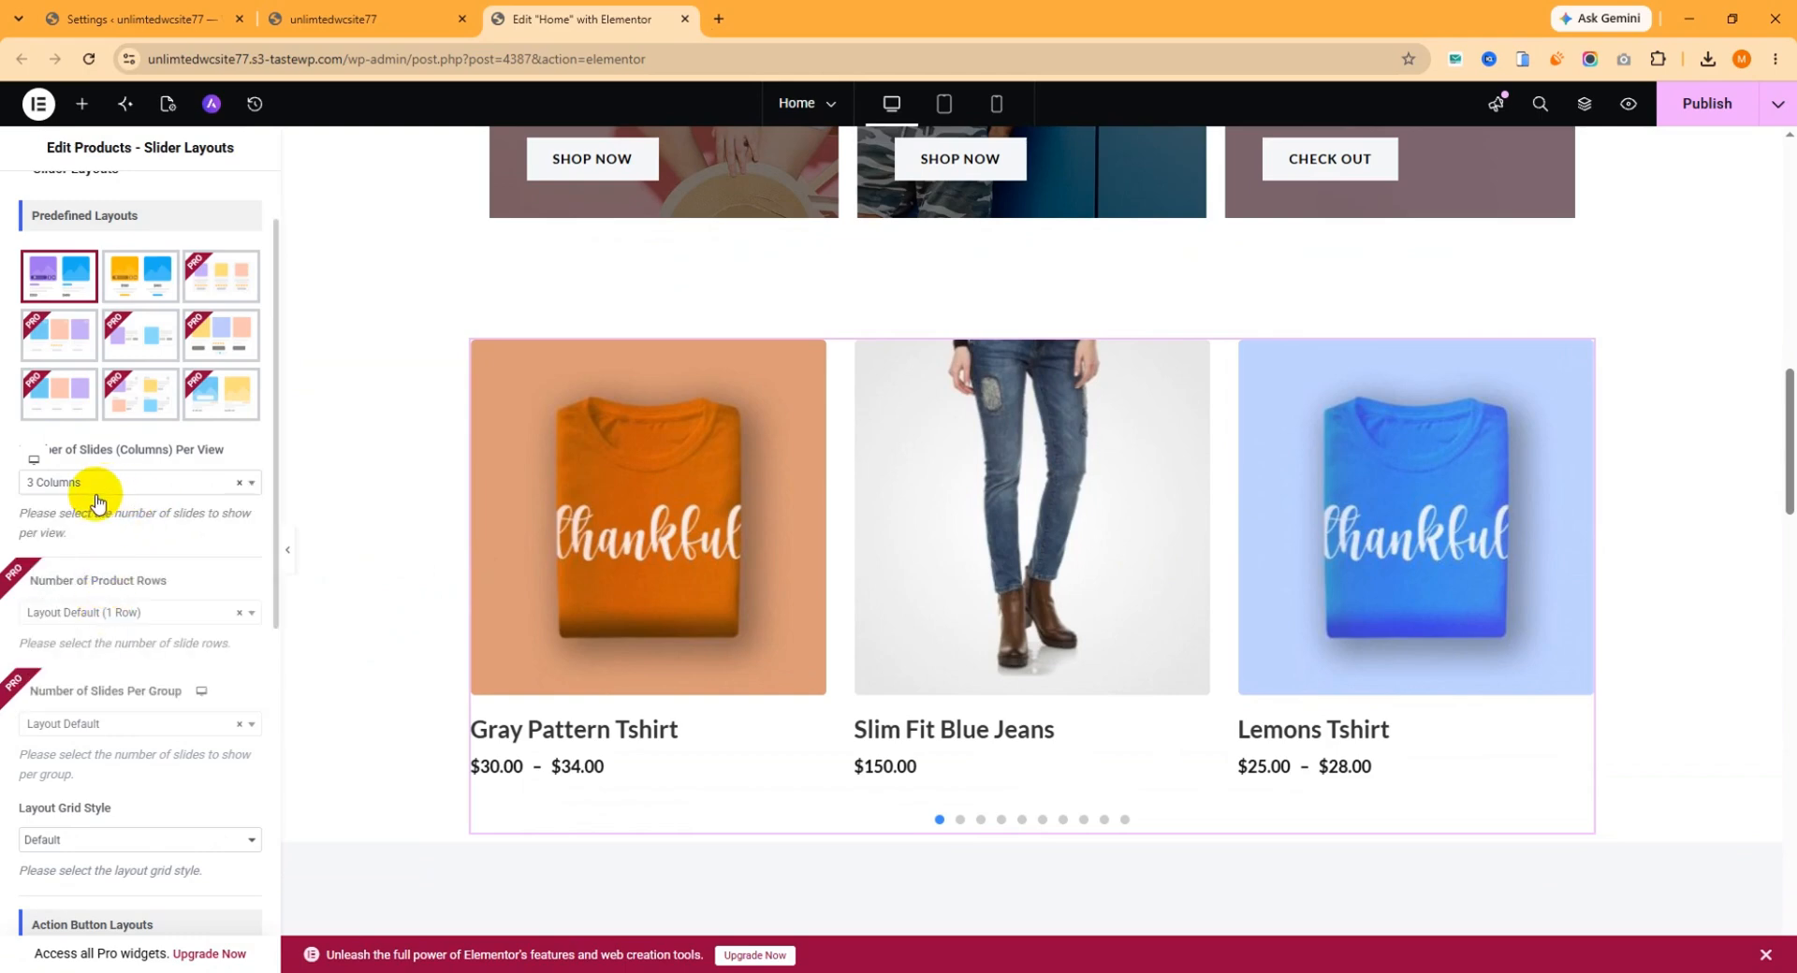
Look through the slider's action button layouts and its Query options for common and taxonomy filters.
{"action": "scroll", "coordinate": [117, 499], "scroll_direction": "down", "scroll_amount": 5}
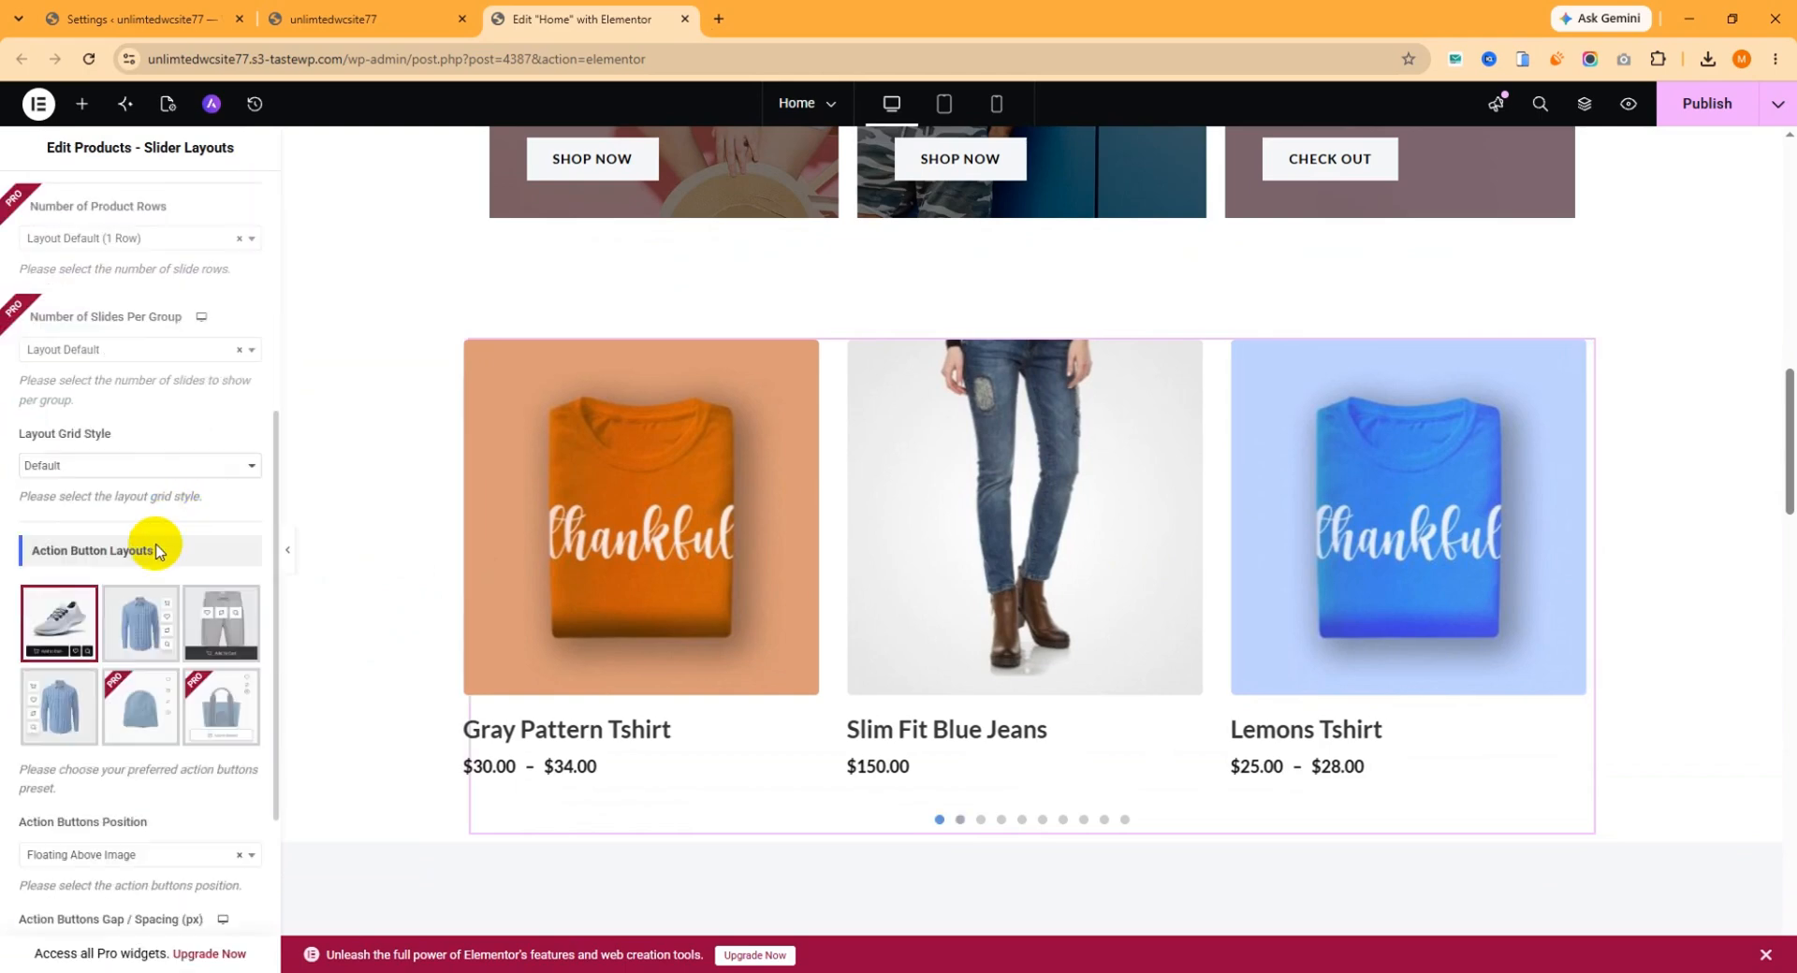
{"action": "scroll", "coordinate": [150, 562], "scroll_direction": "down", "scroll_amount": 2}
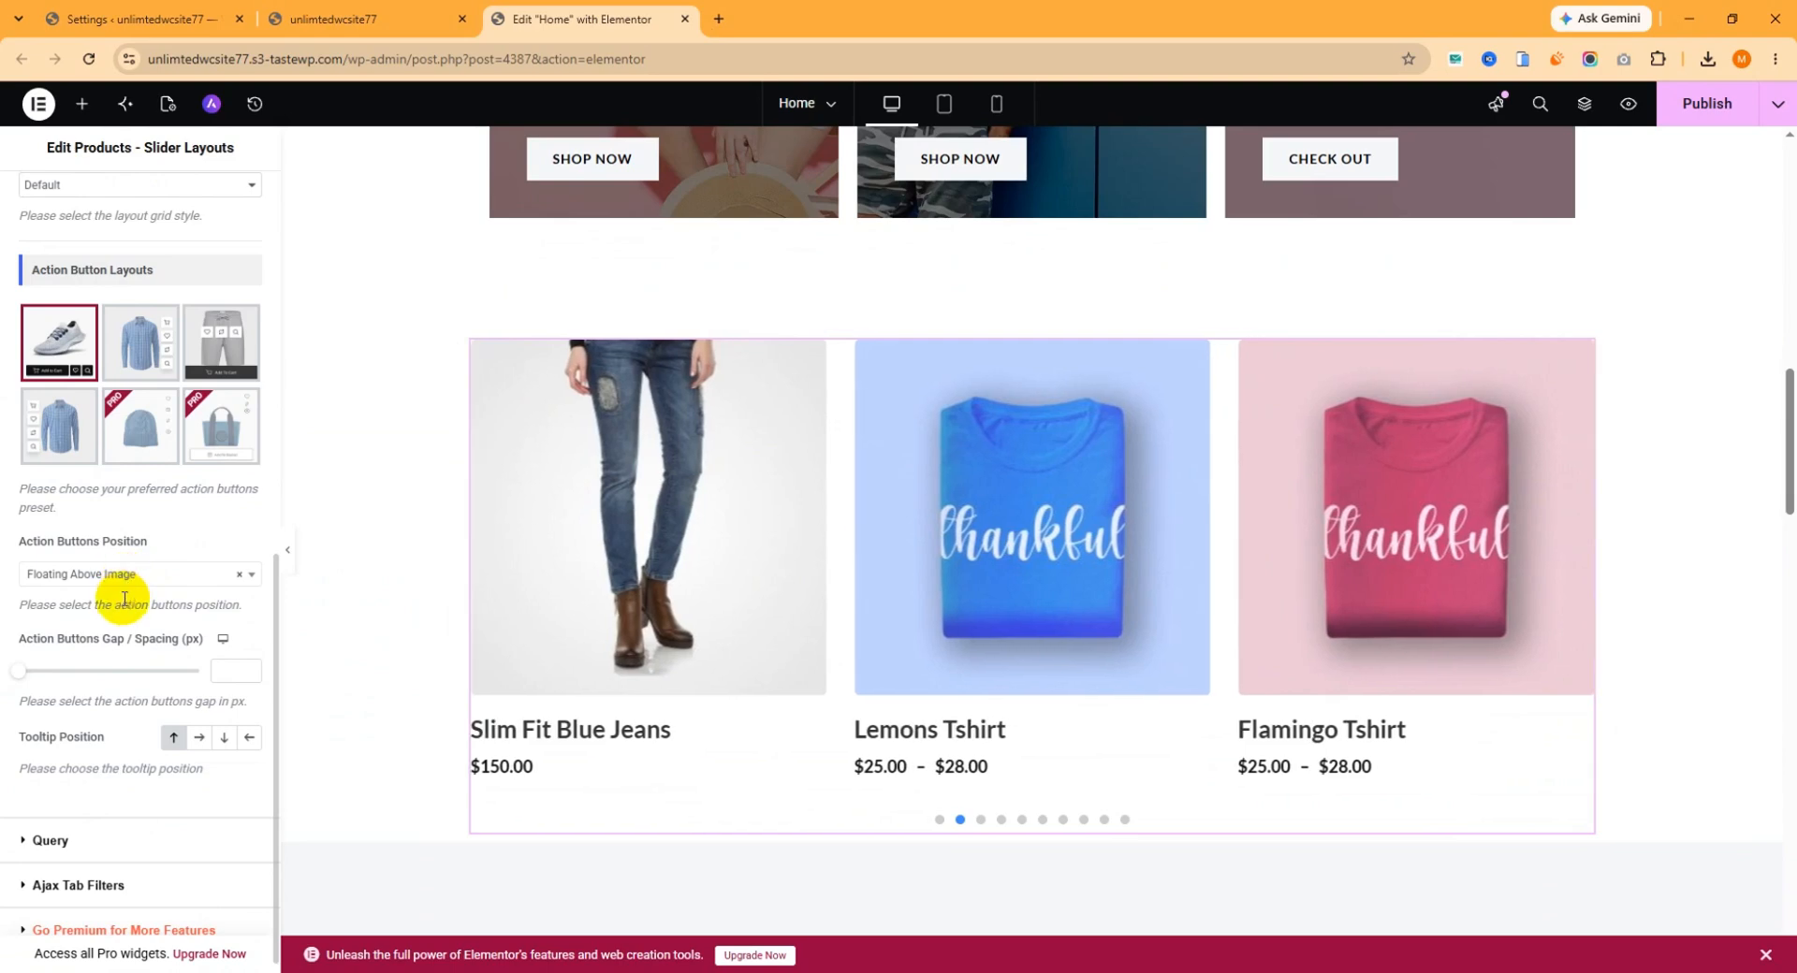
{"action": "left_click", "coordinate": [52, 826]}
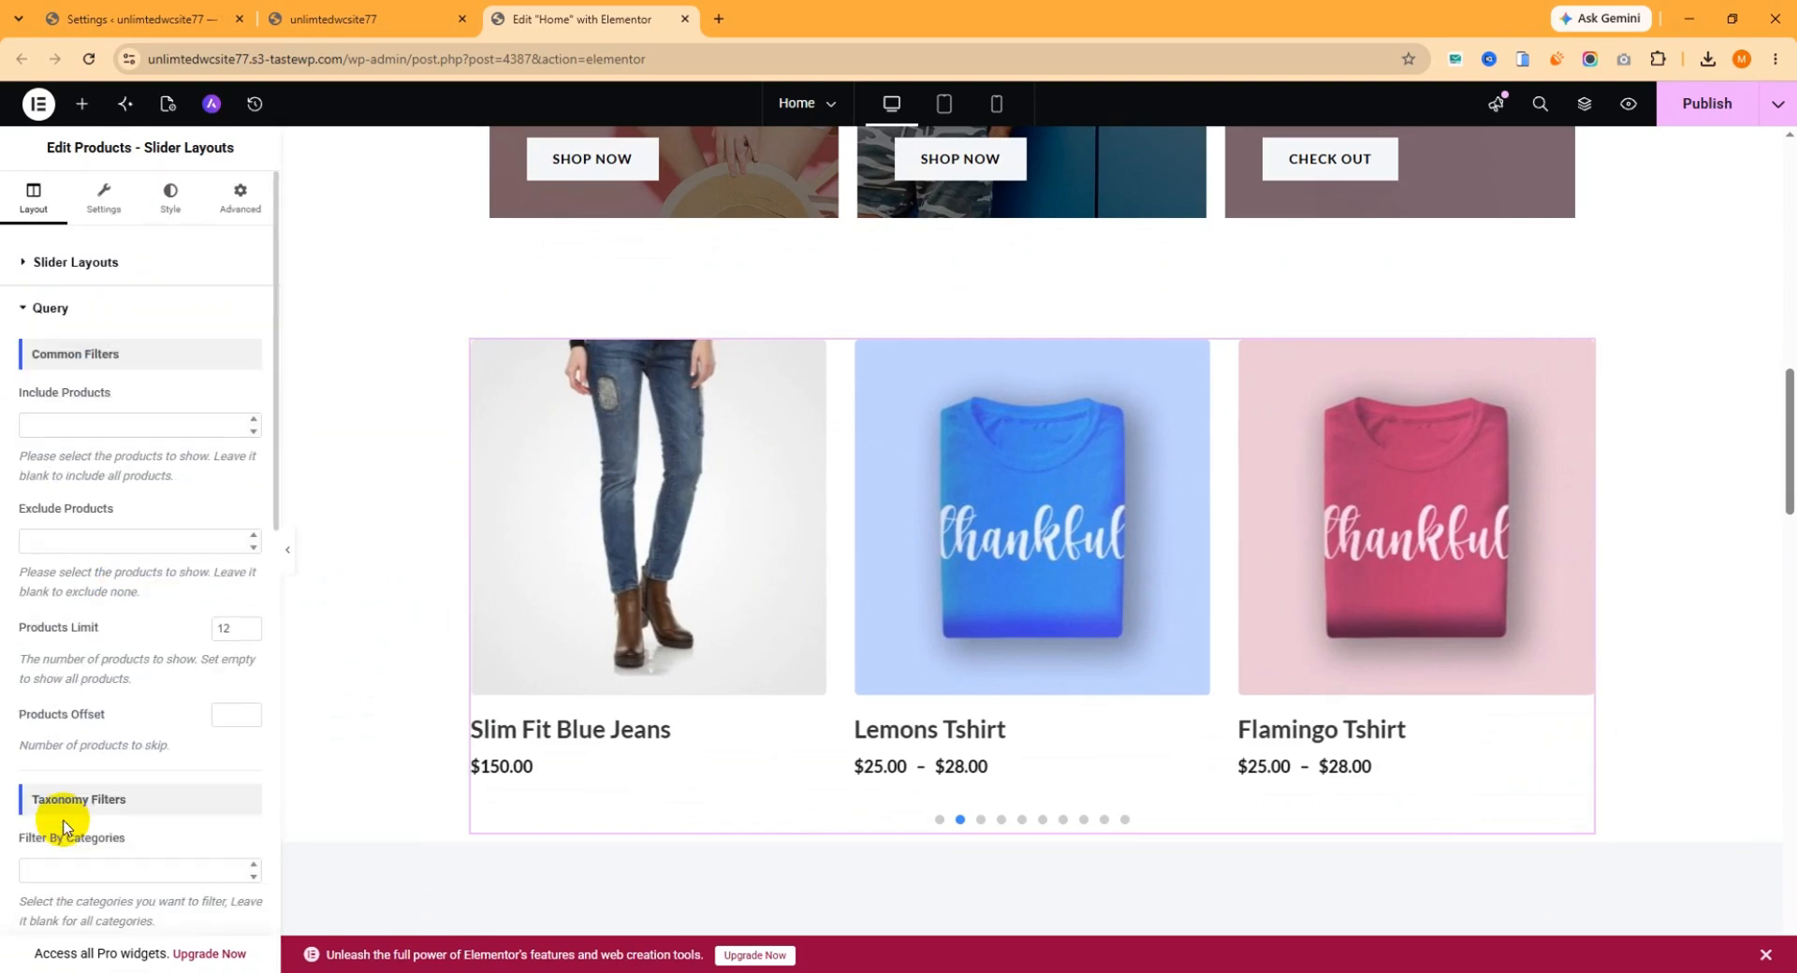
{"action": "scroll", "coordinate": [152, 553], "scroll_direction": "down", "scroll_amount": 1}
{"action": "scroll", "coordinate": [118, 711], "scroll_direction": "down", "scroll_amount": 1}
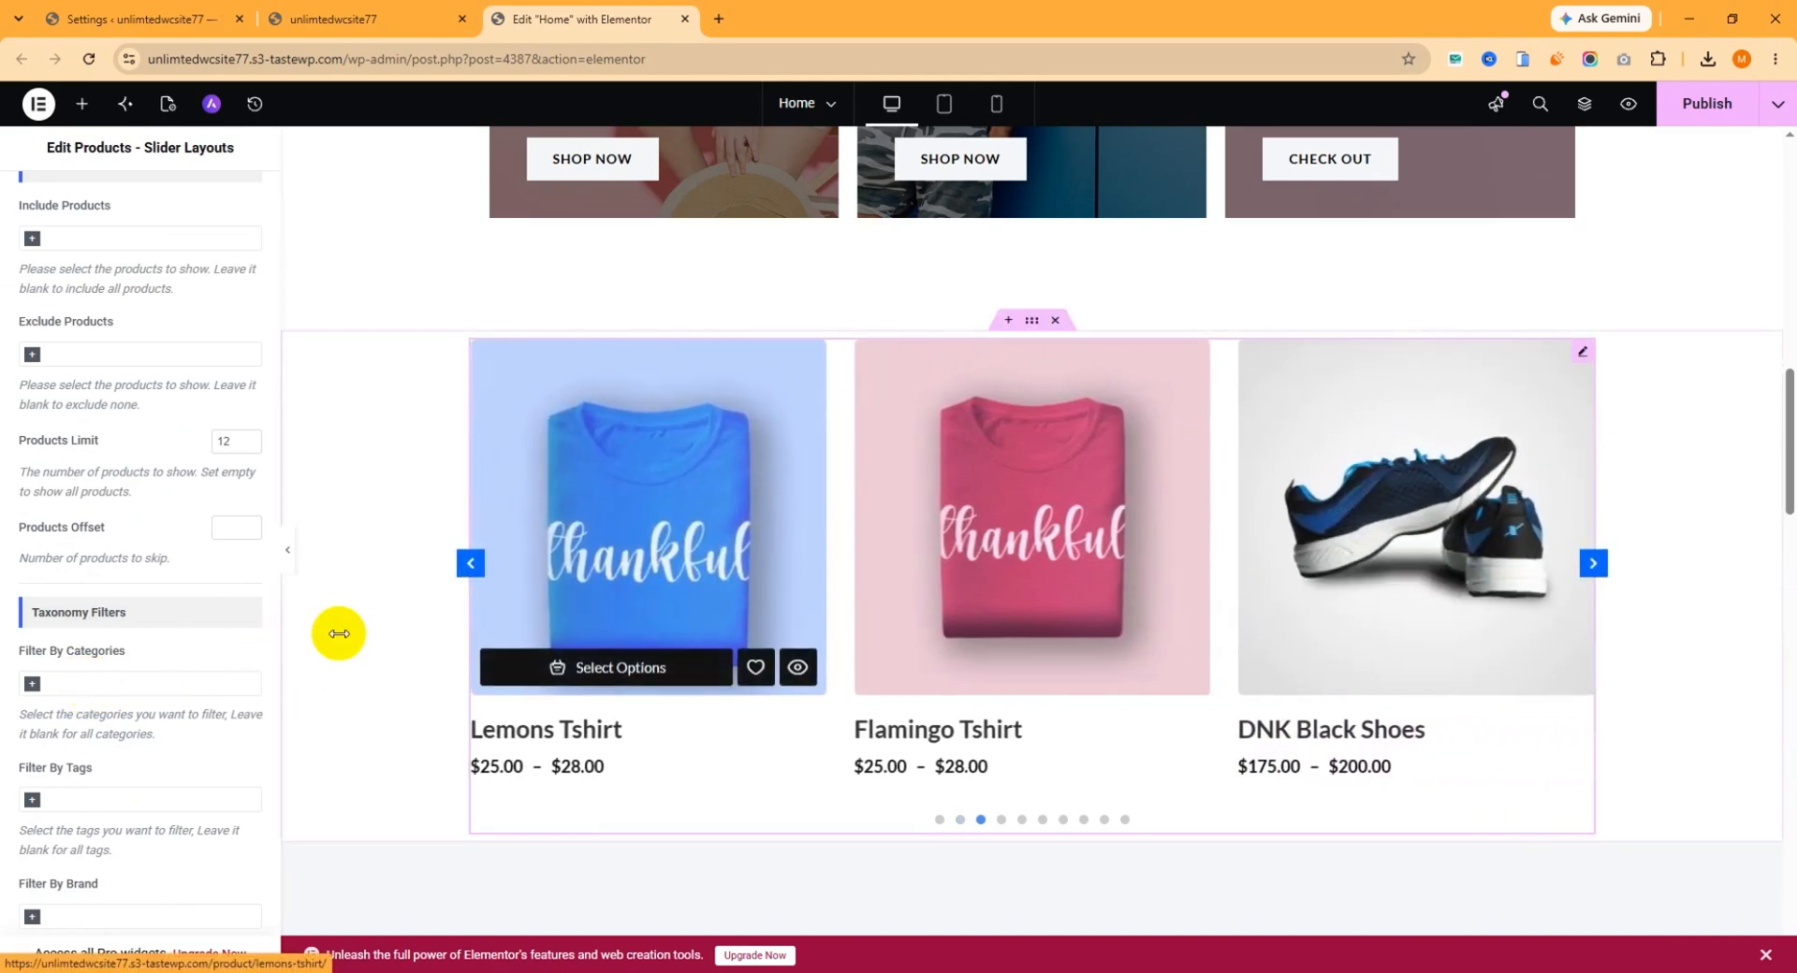
{"action": "scroll", "coordinate": [129, 687], "scroll_direction": "down", "scroll_amount": 5}
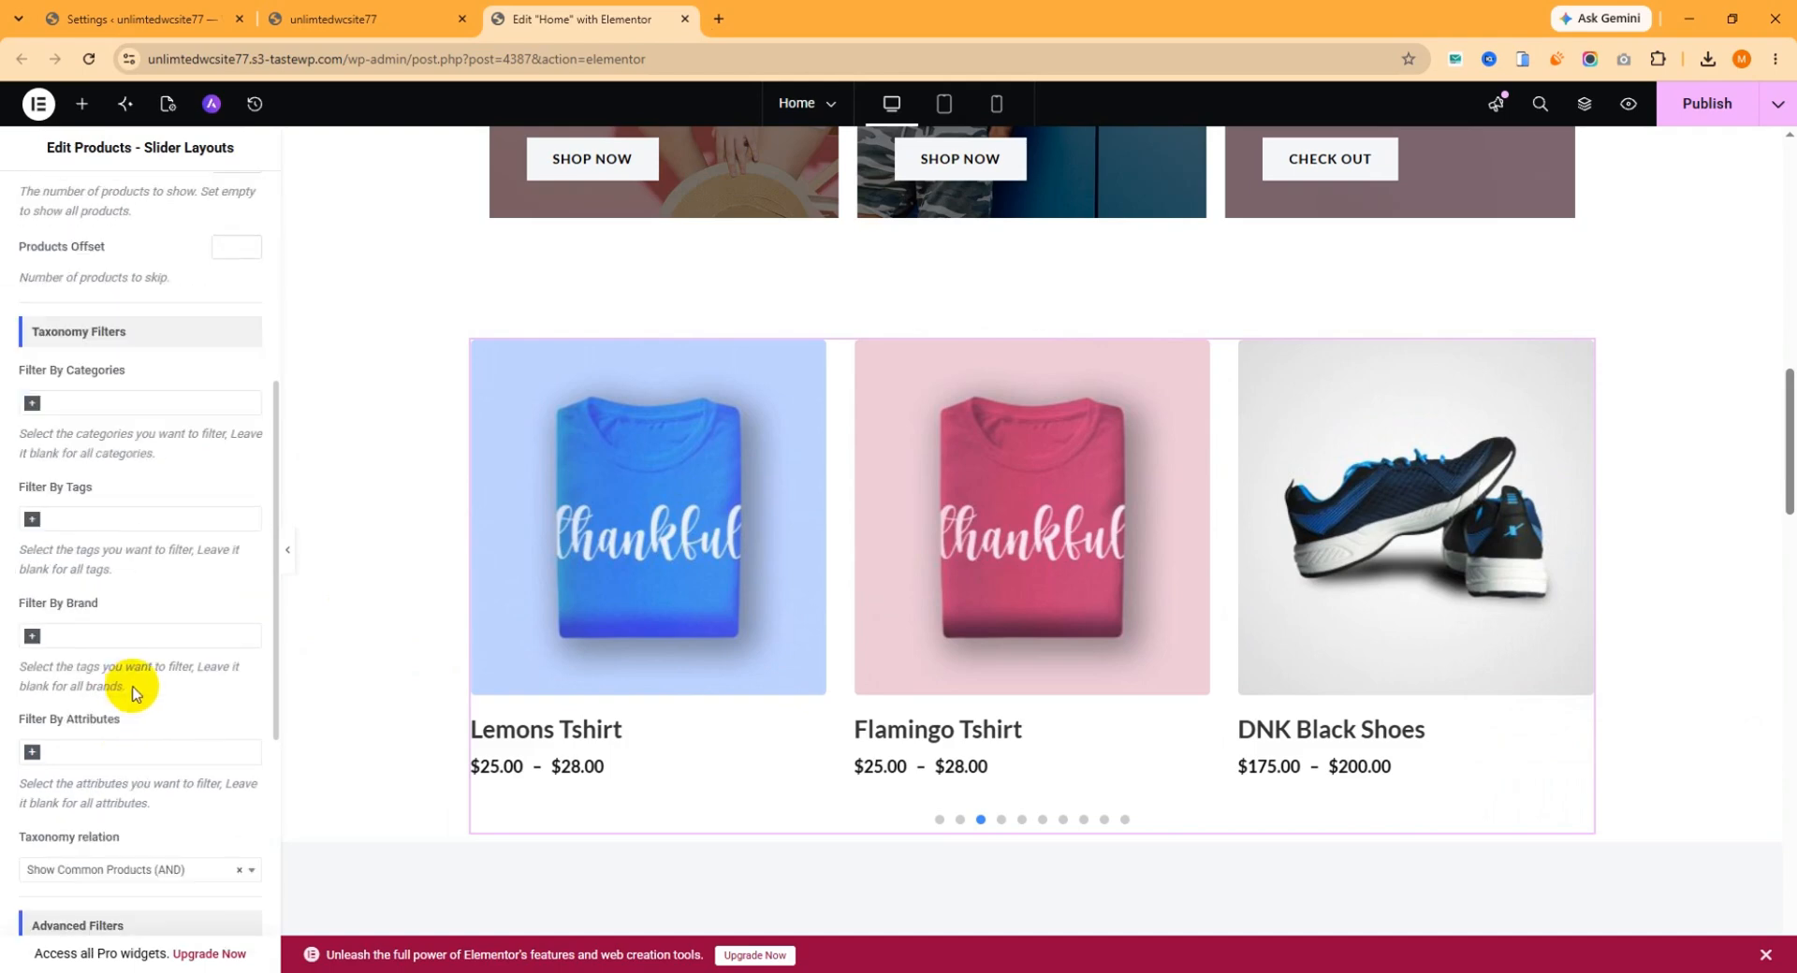
{"action": "scroll", "coordinate": [108, 442], "scroll_direction": "up", "scroll_amount": 7}
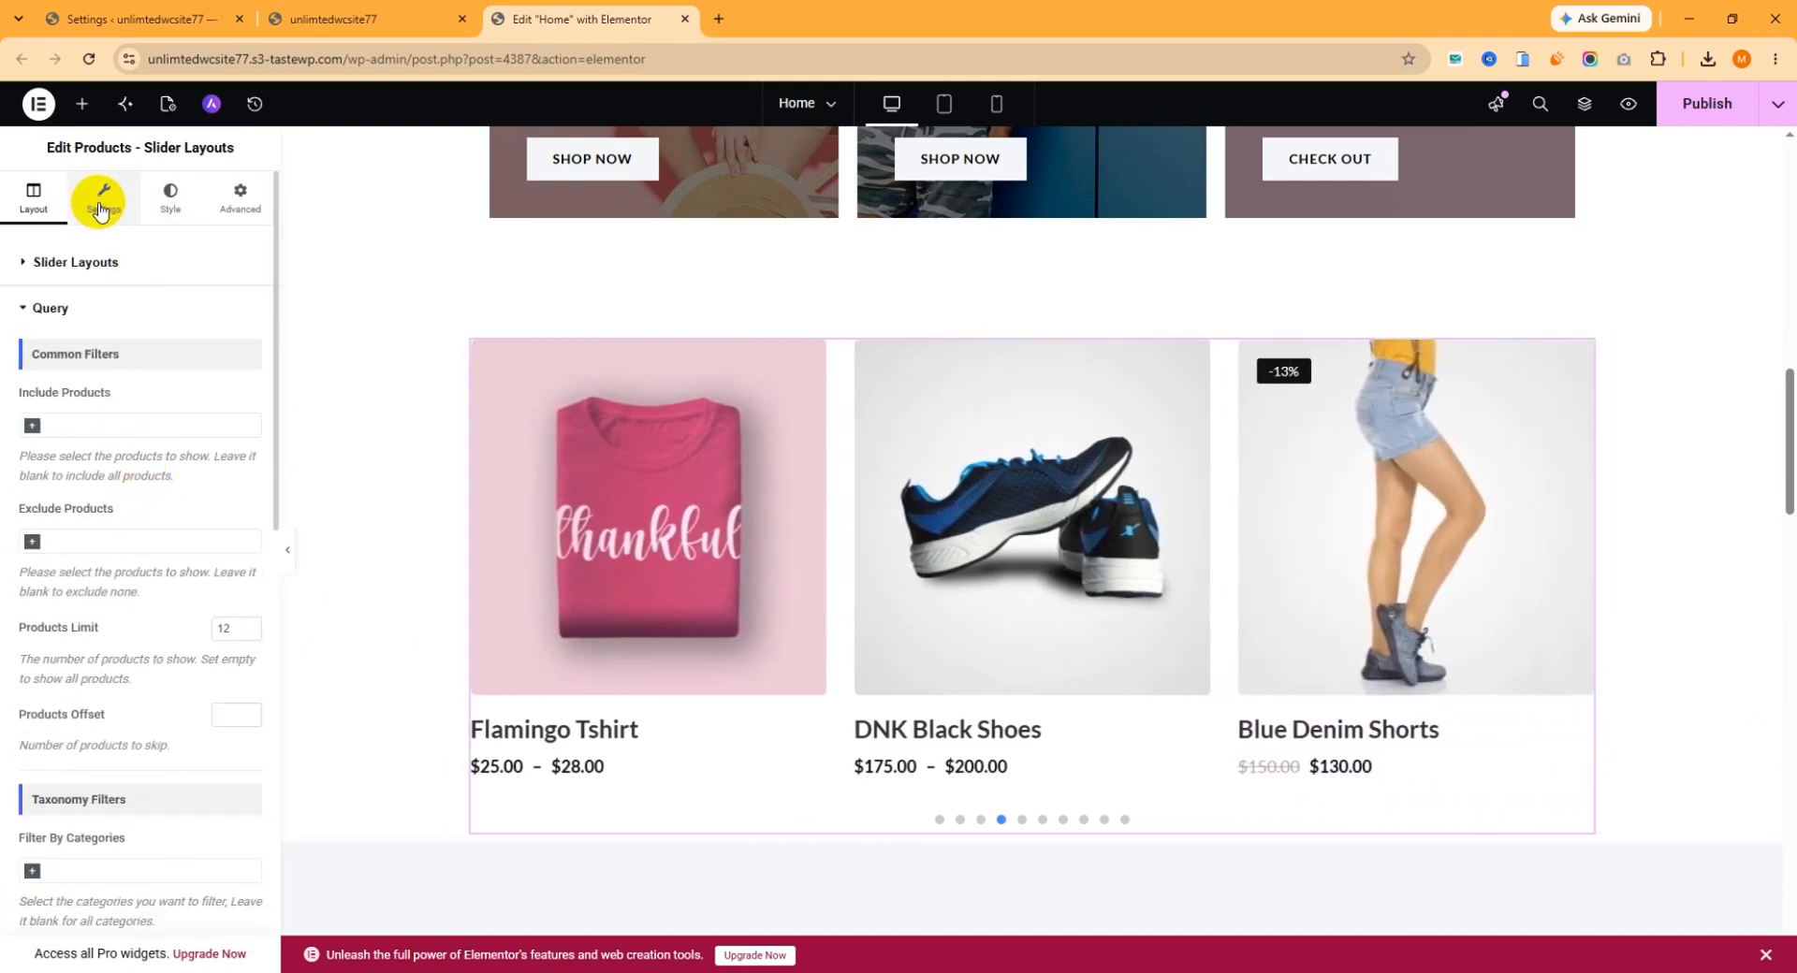
Review the widget's Content Visibility switches for product details and action buttons, and expand the Slider Settings.
{"action": "left_click", "coordinate": [101, 204]}
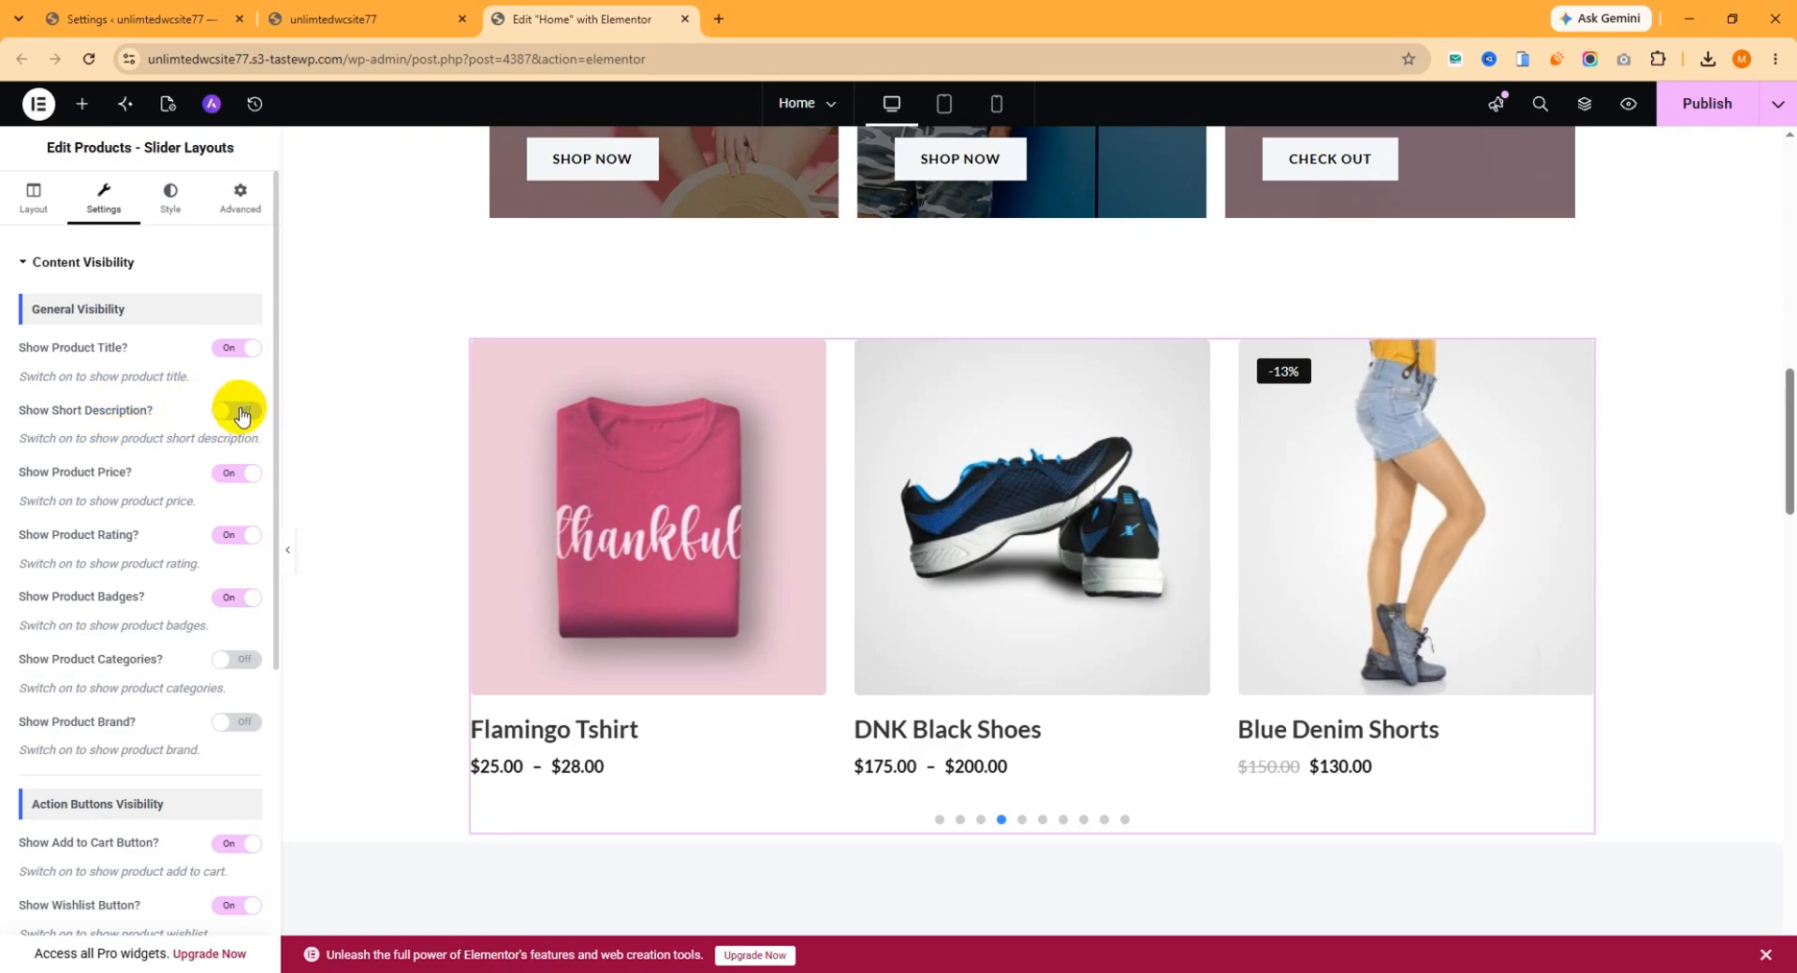
{"action": "scroll", "coordinate": [161, 473], "scroll_direction": "down", "scroll_amount": 1}
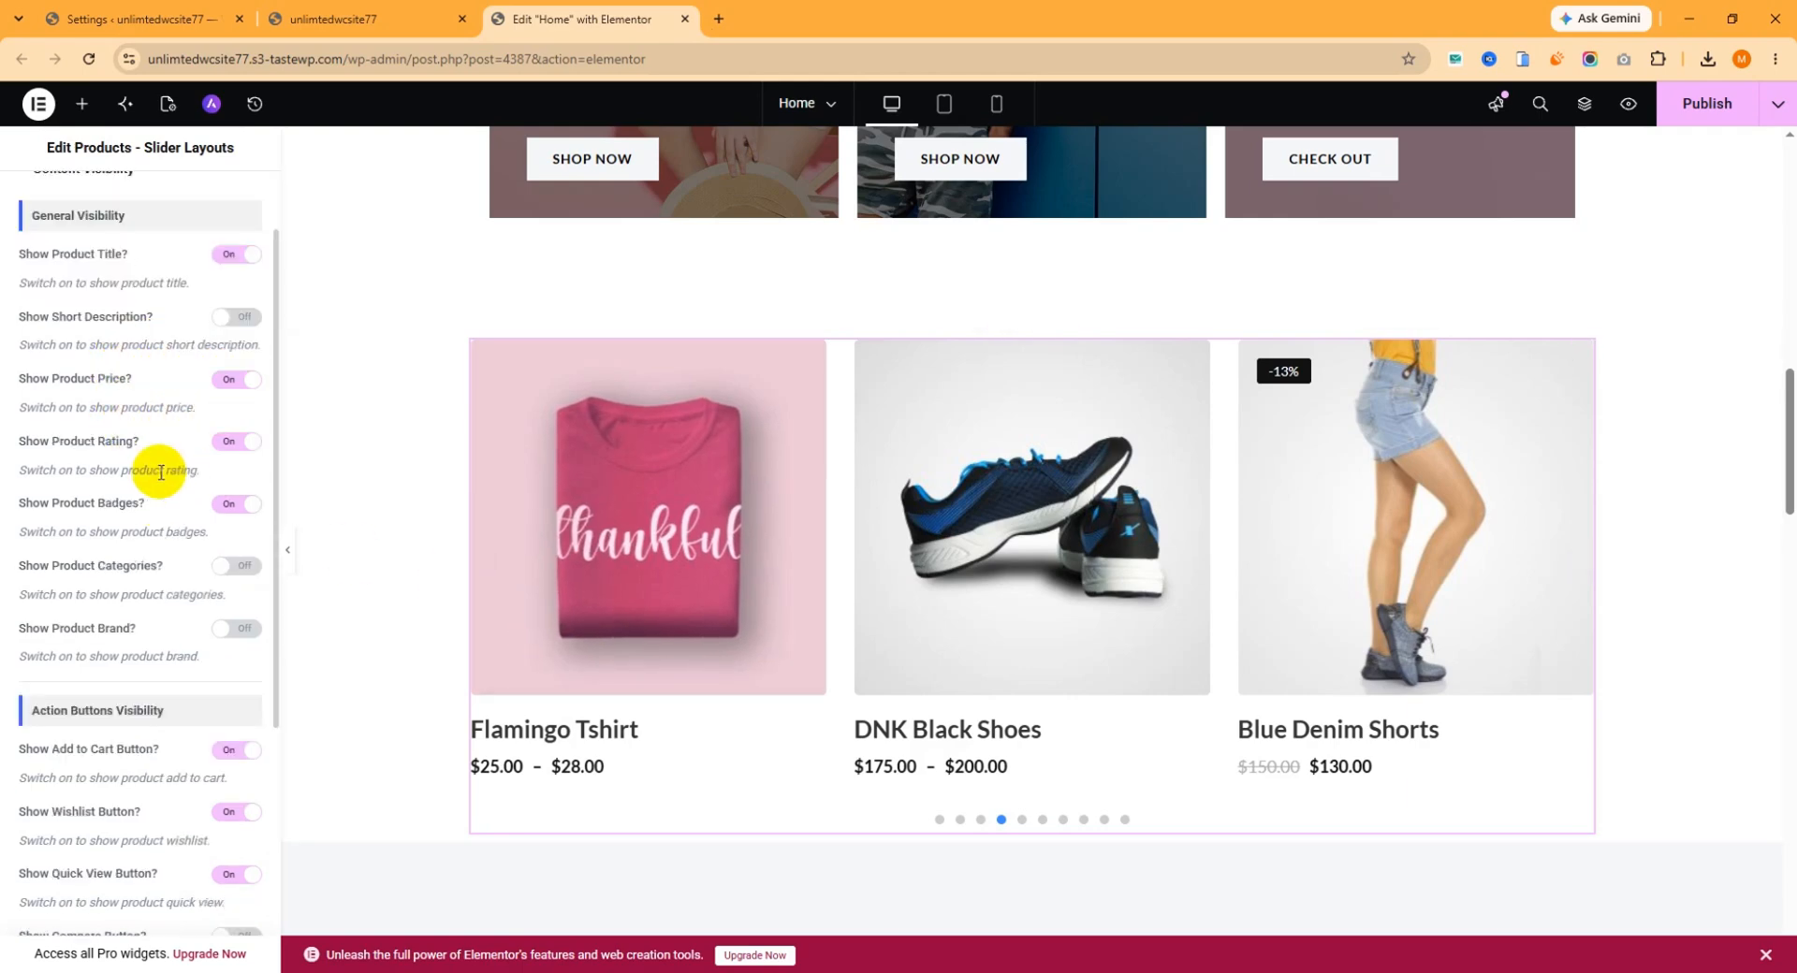
{"action": "scroll", "coordinate": [157, 498], "scroll_direction": "down", "scroll_amount": 4}
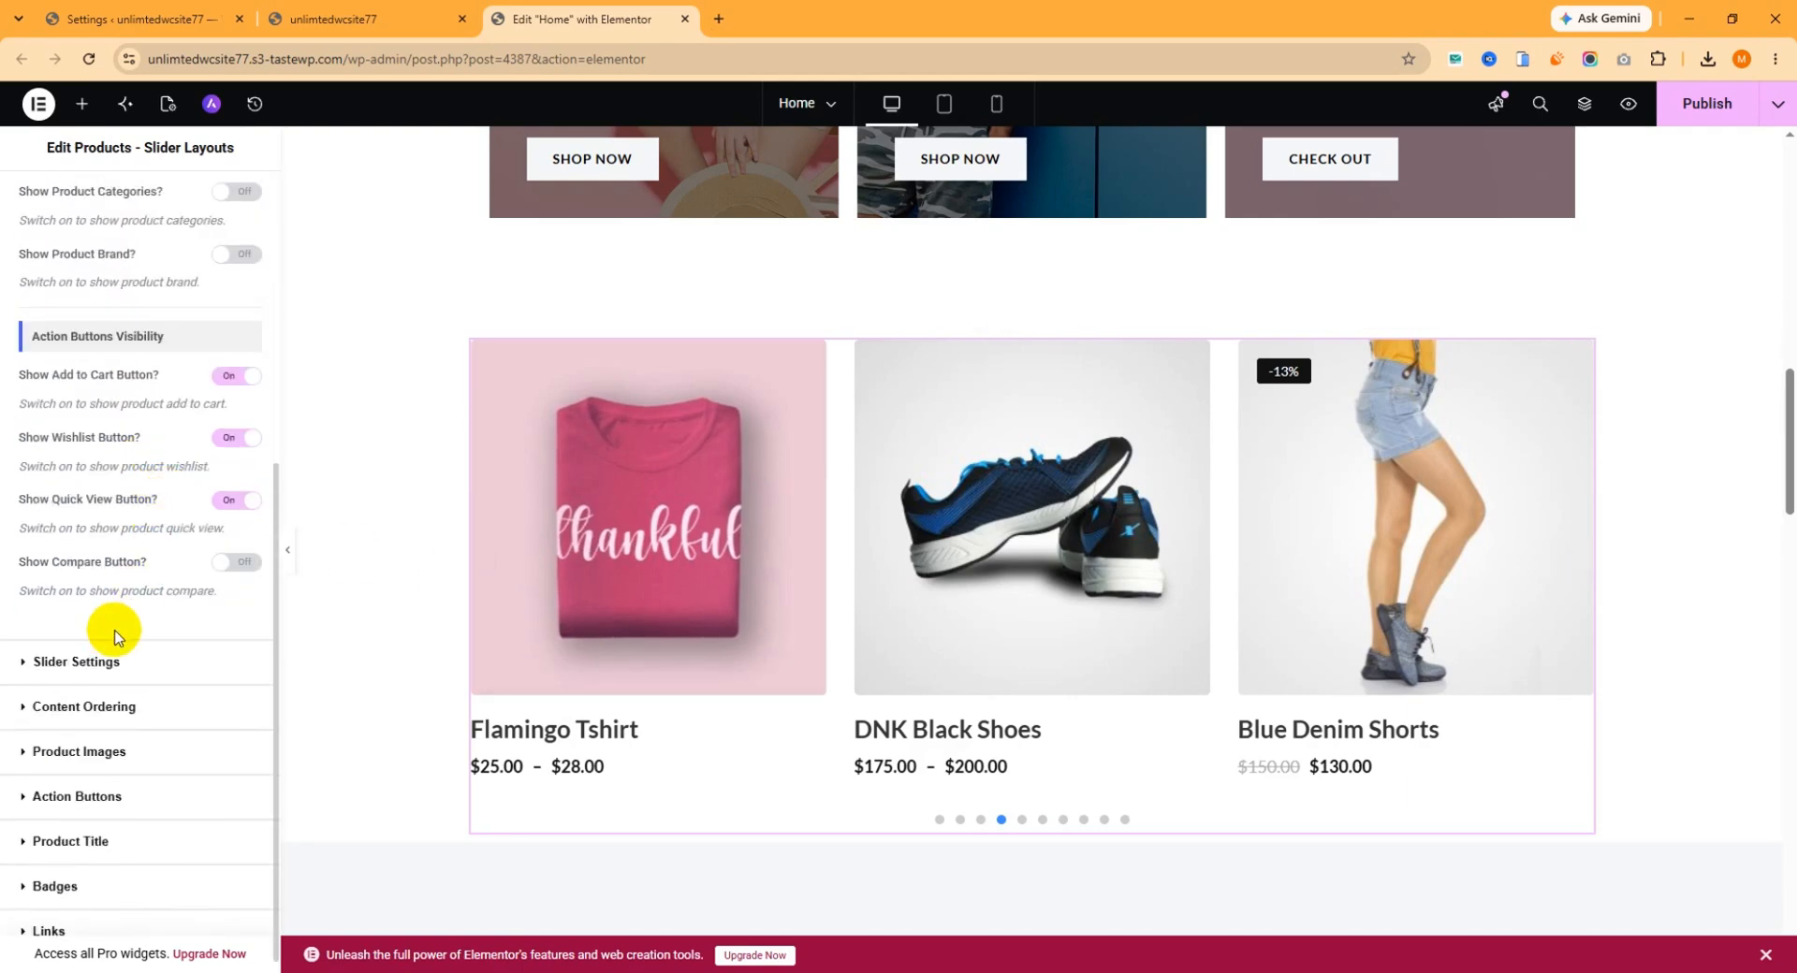
{"action": "left_click", "coordinate": [121, 666]}
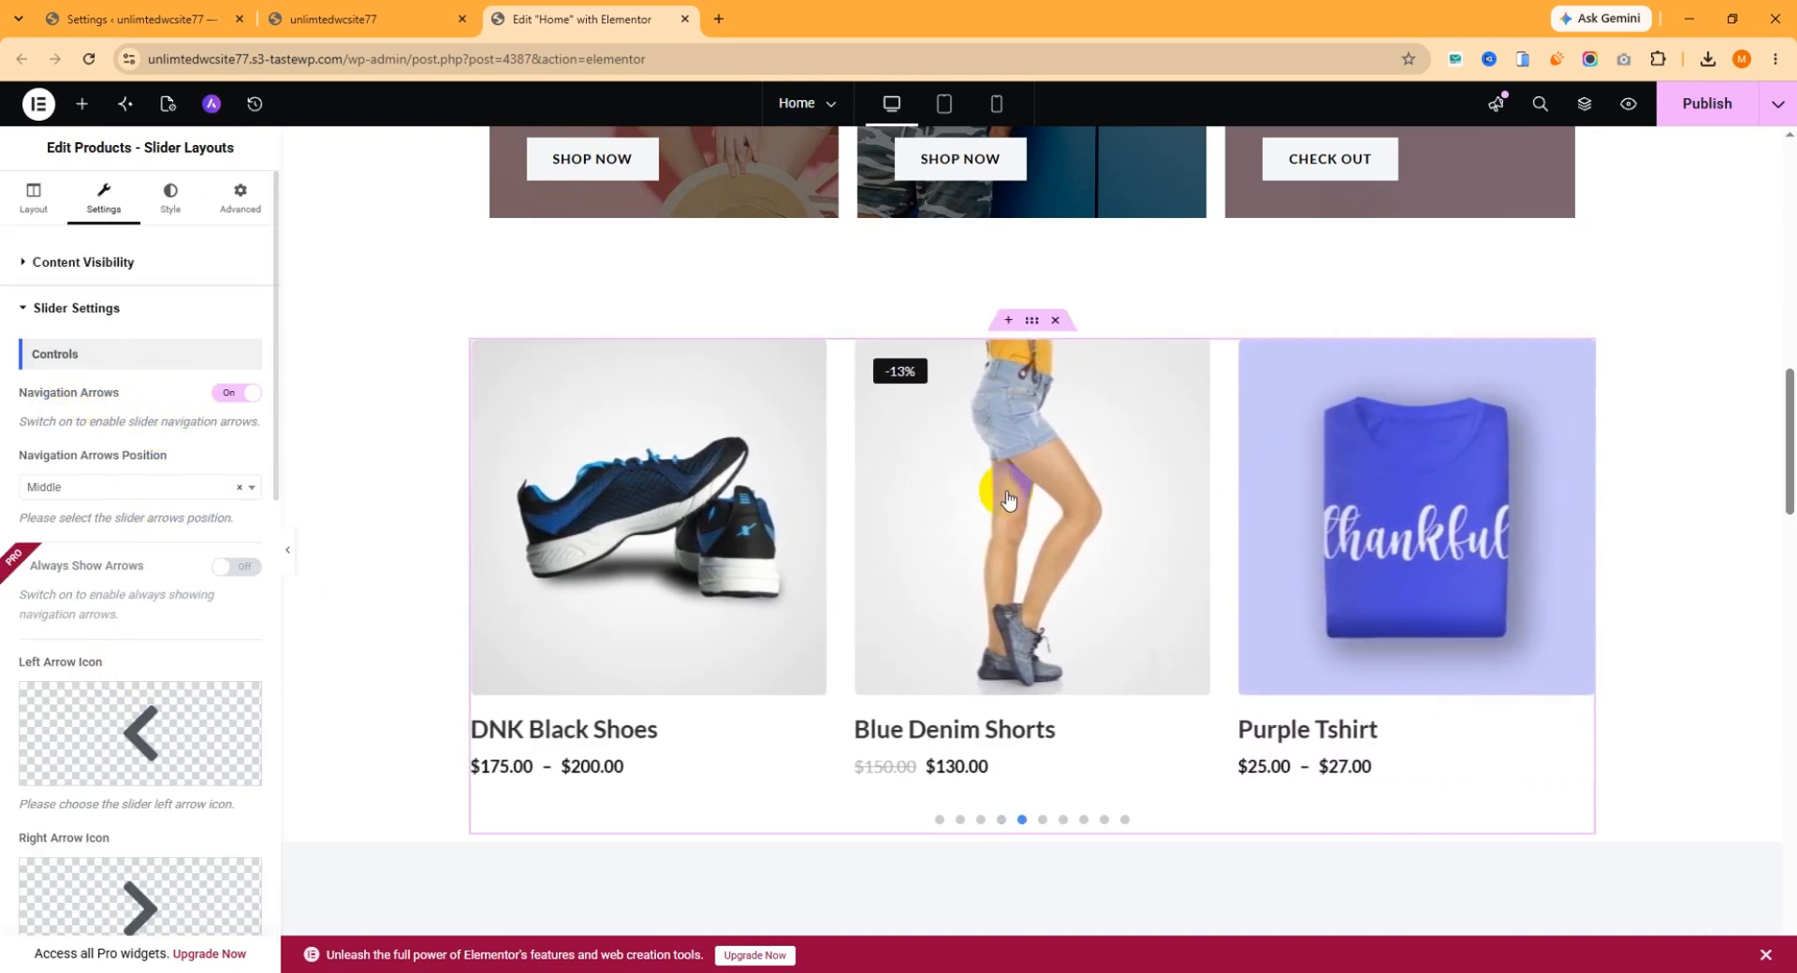
Check the slider's navigation arrows on the page and switch Navigation Arrows off and on again.
{"action": "mouse_move", "coordinate": [1500, 574]}
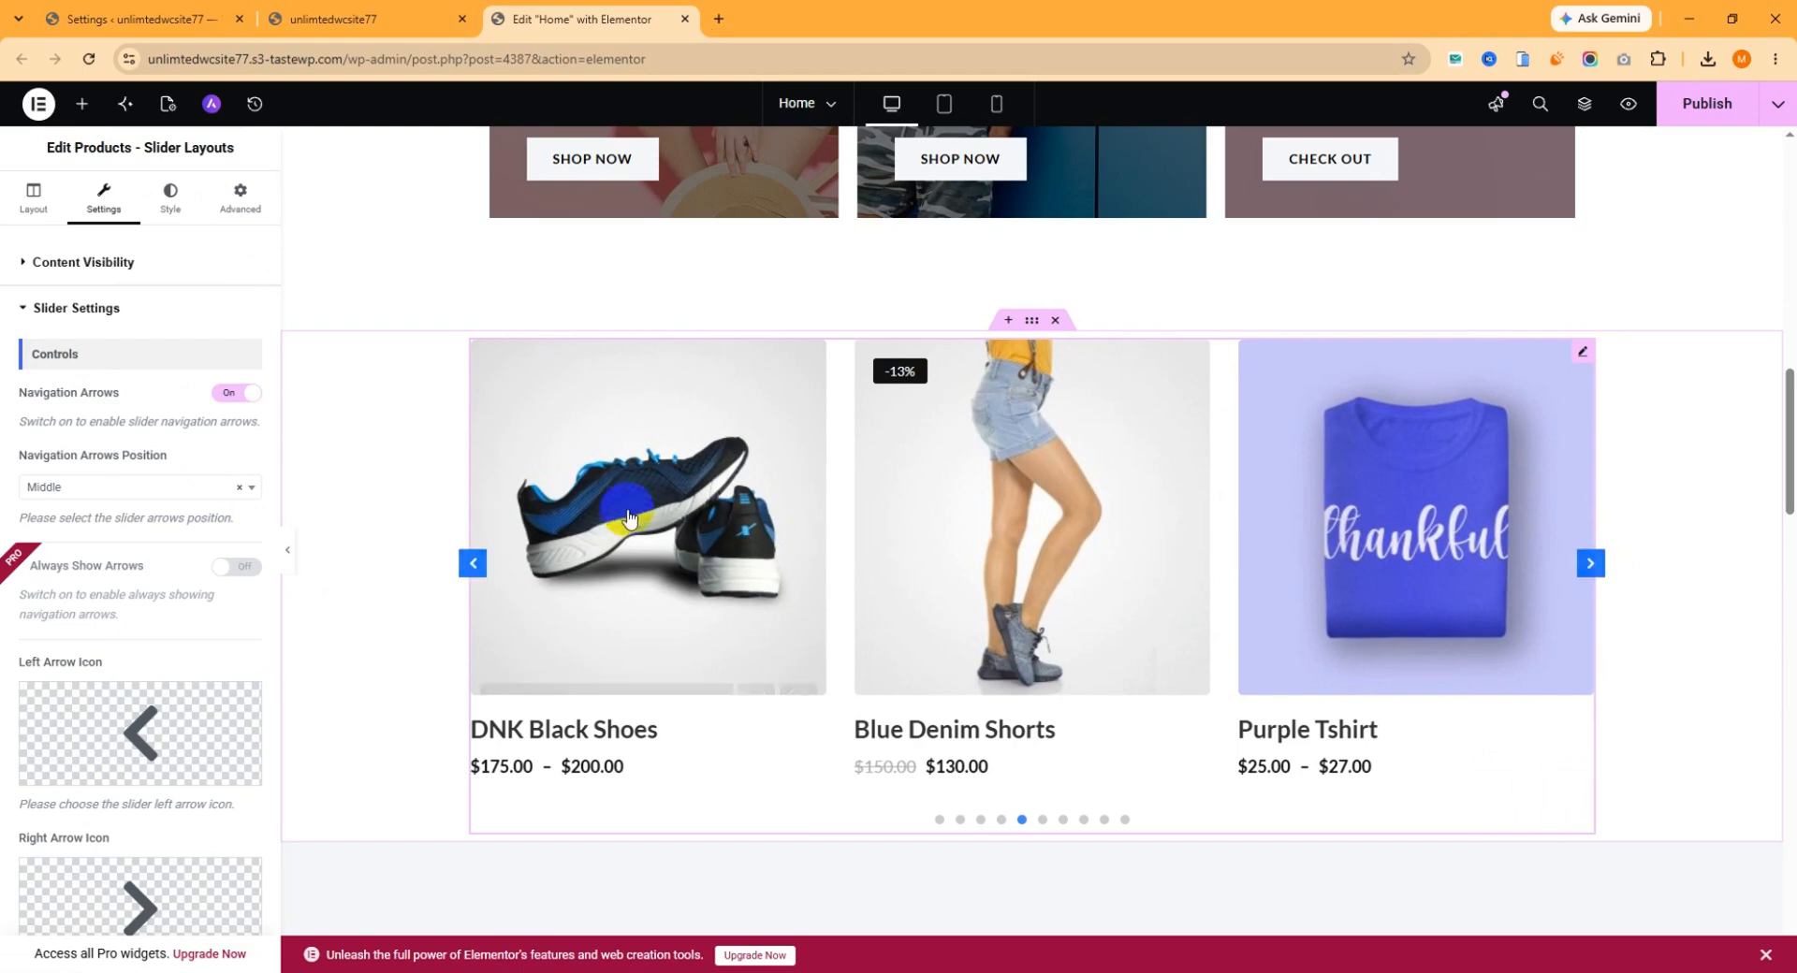
{"action": "left_click", "coordinate": [229, 394]}
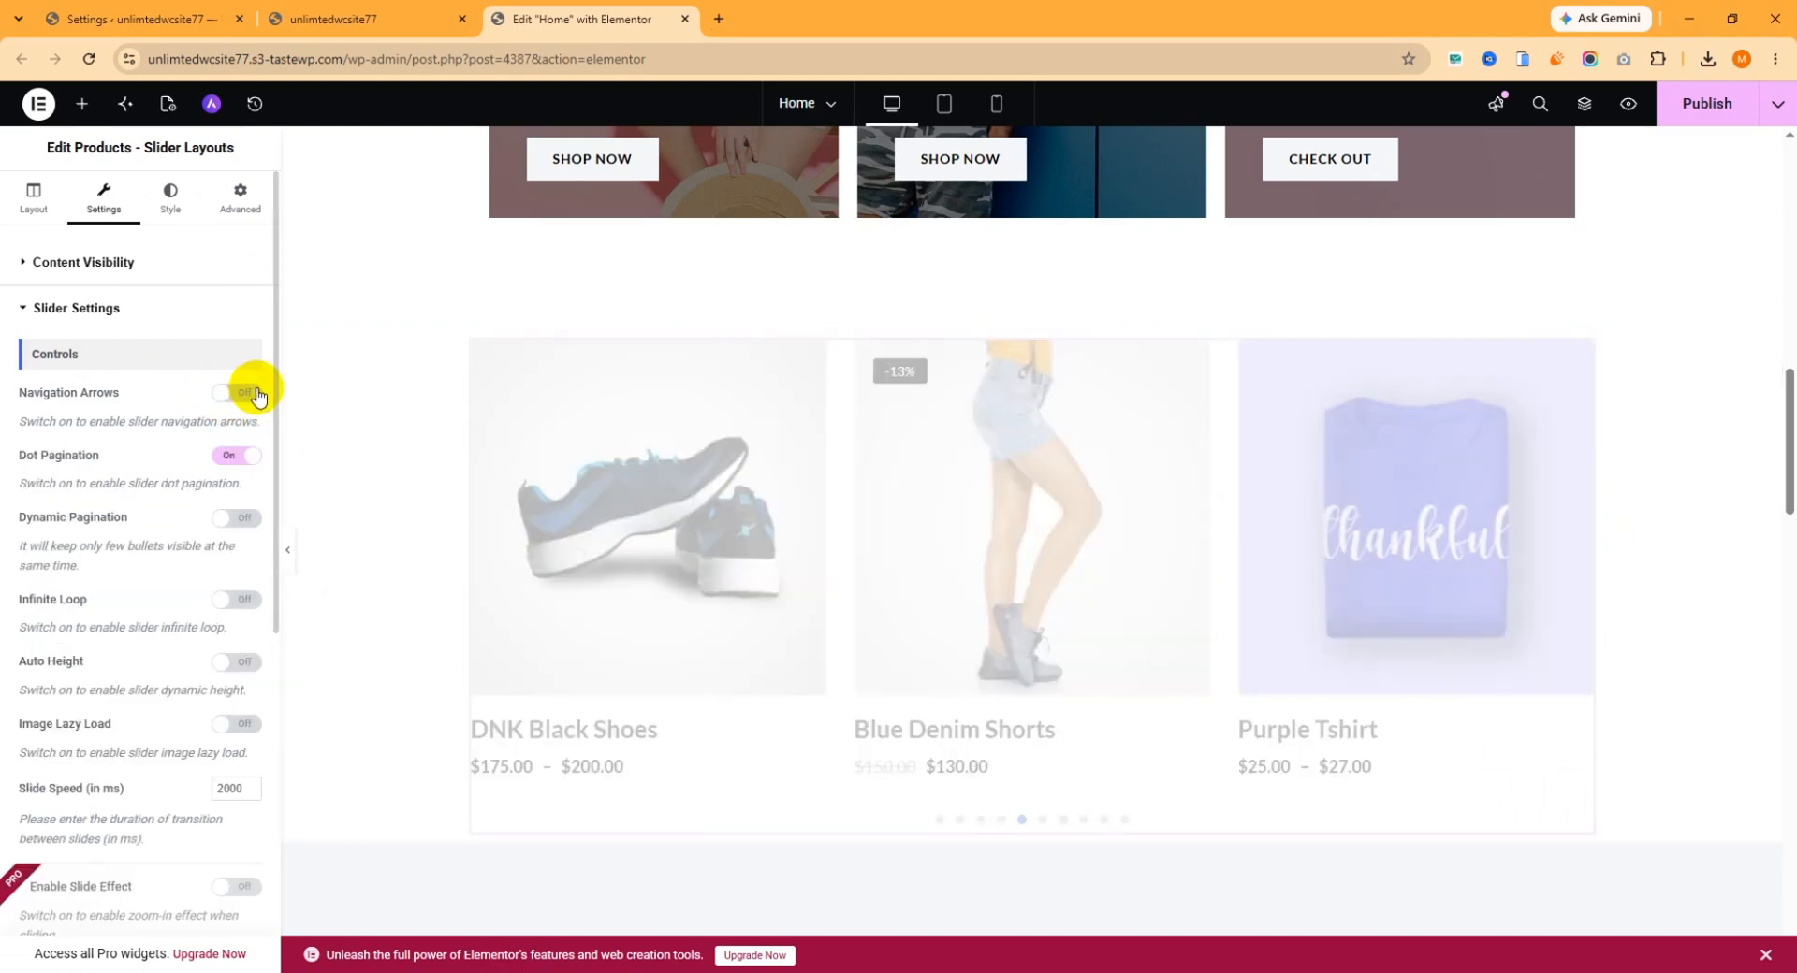
{"action": "left_click", "coordinate": [261, 403]}
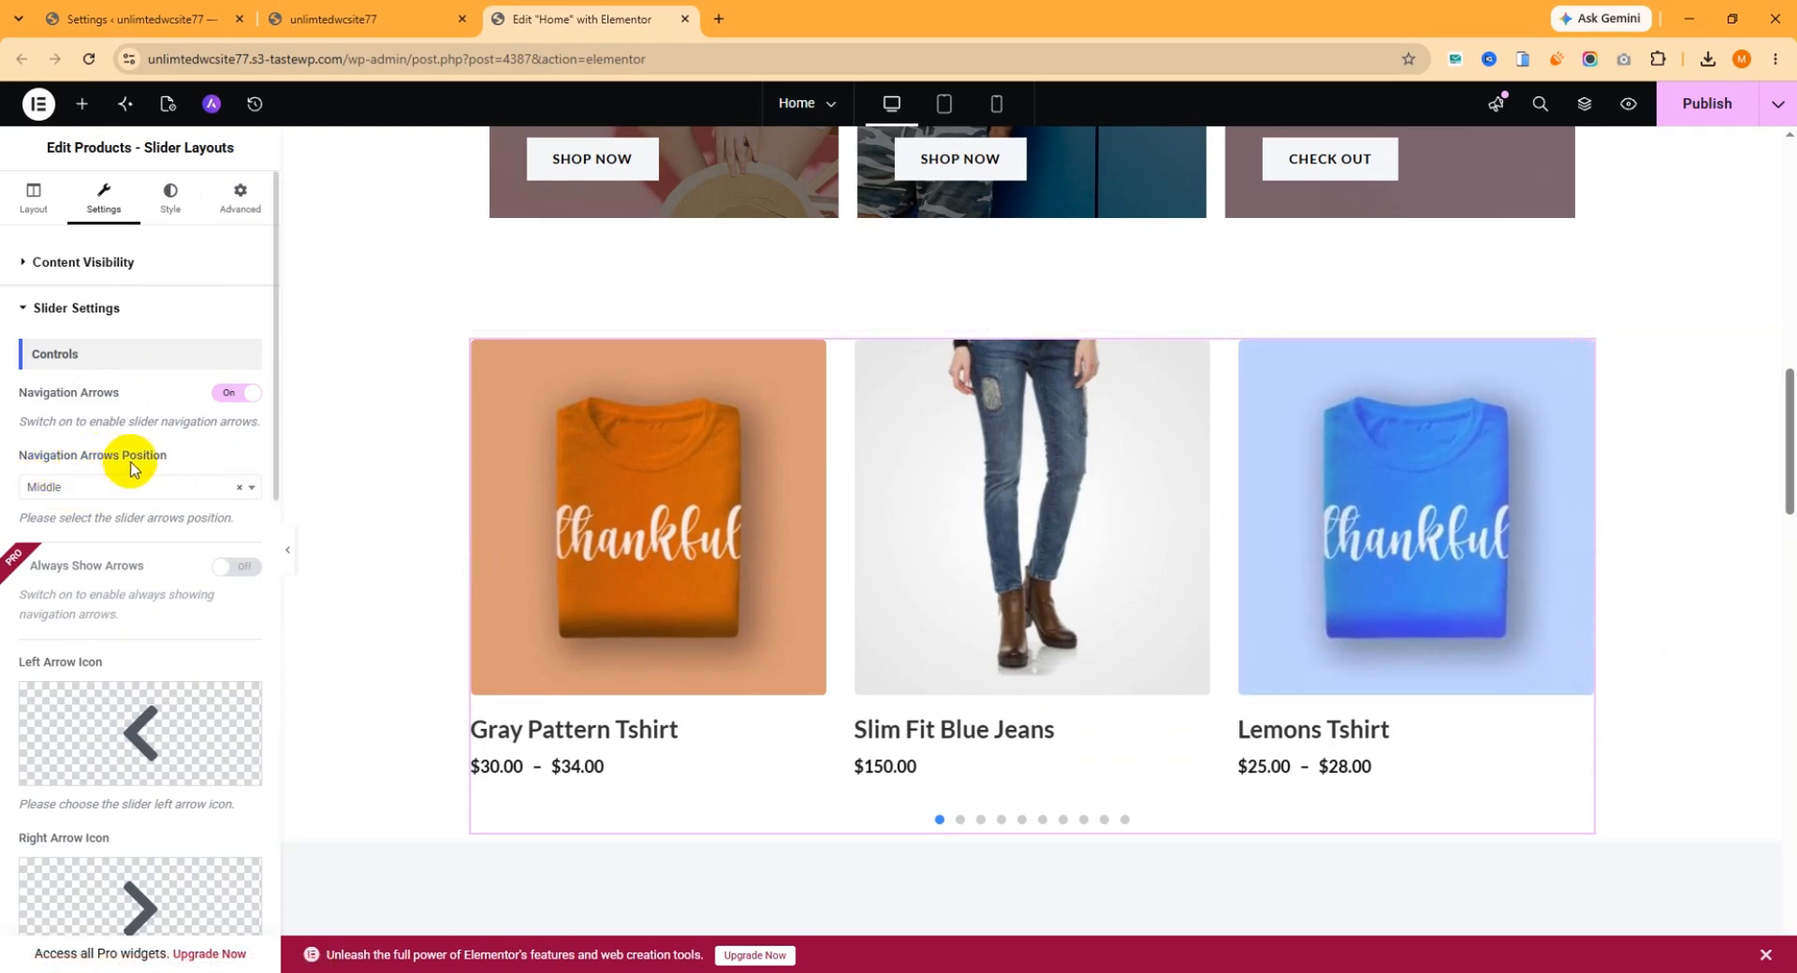
Try the Top and Bottom options for the slider's Navigation Arrows Position and return it to Middle.
{"action": "left_click", "coordinate": [99, 490]}
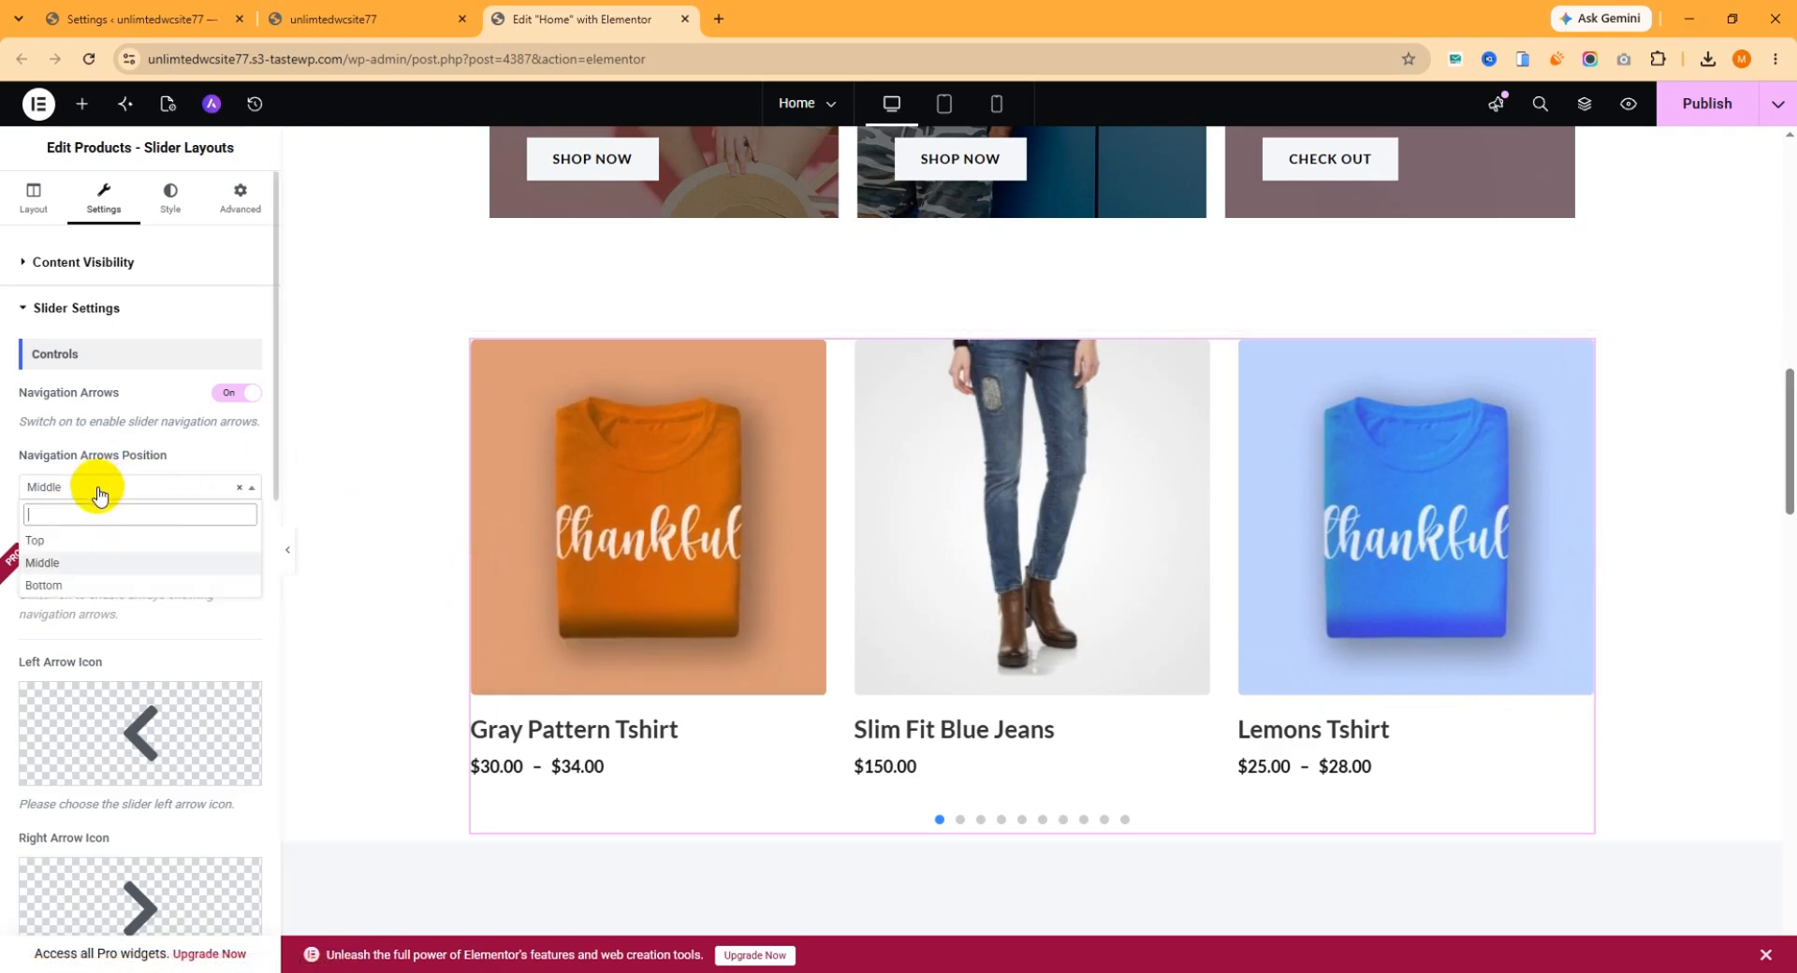
{"action": "left_click", "coordinate": [73, 563]}
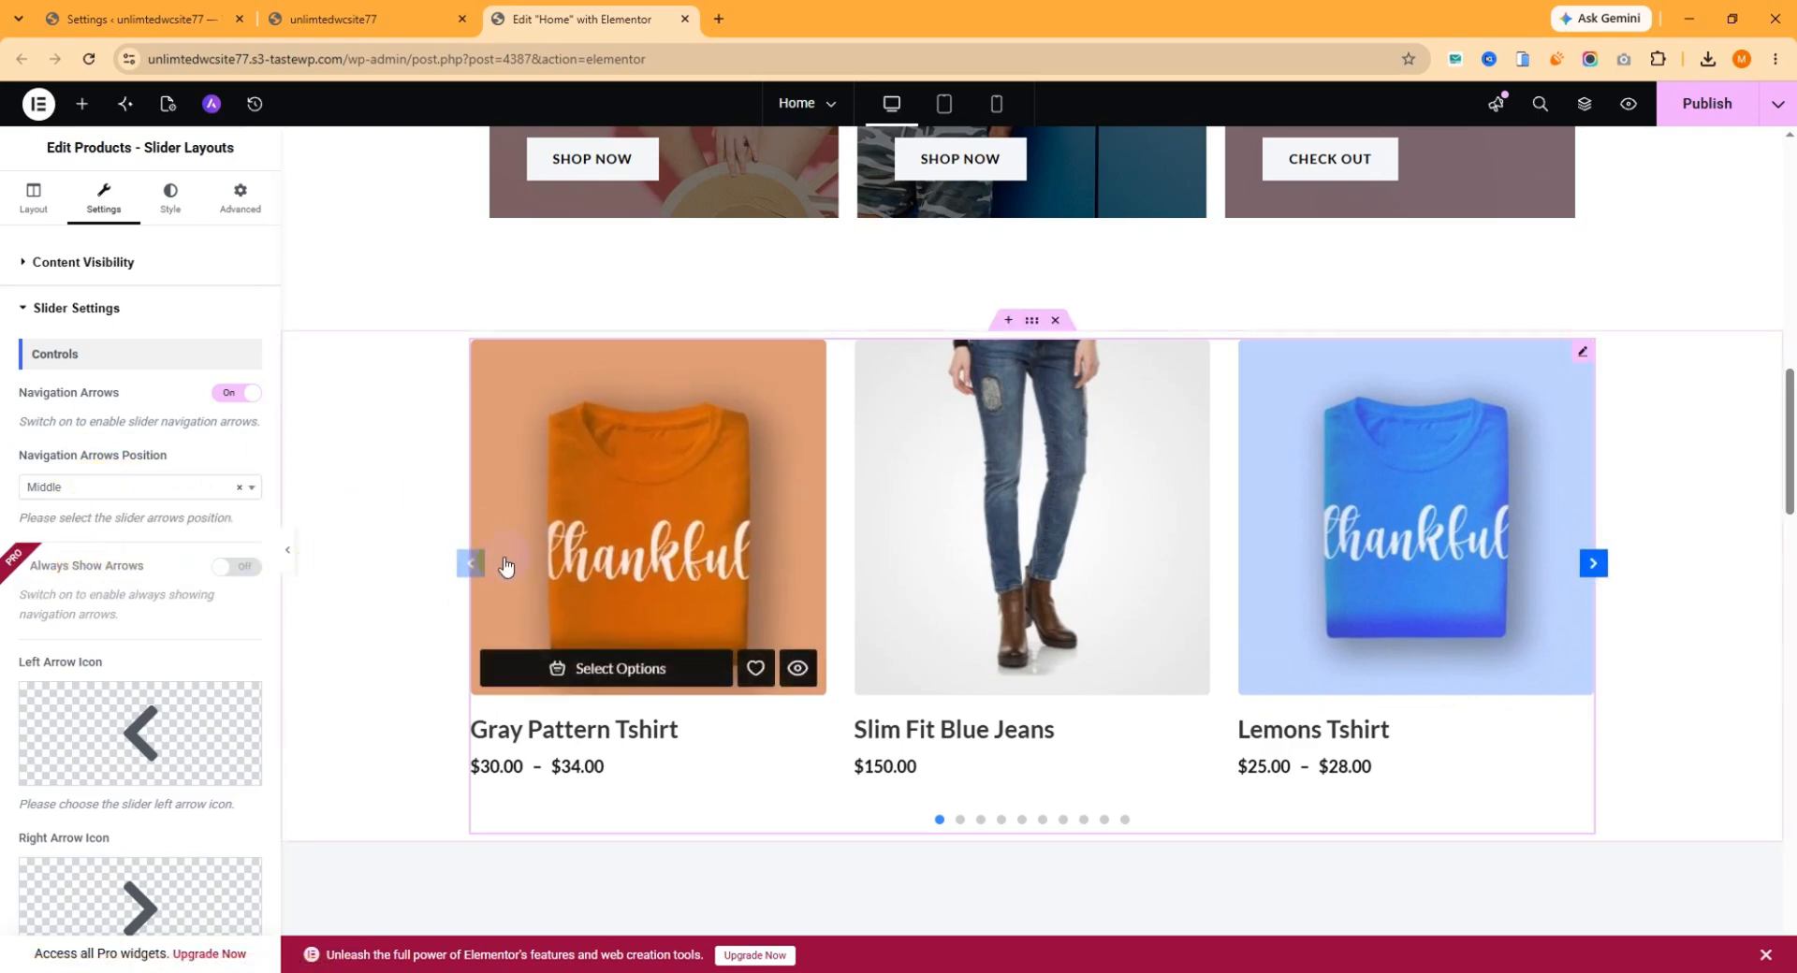
{"action": "left_click", "coordinate": [164, 489]}
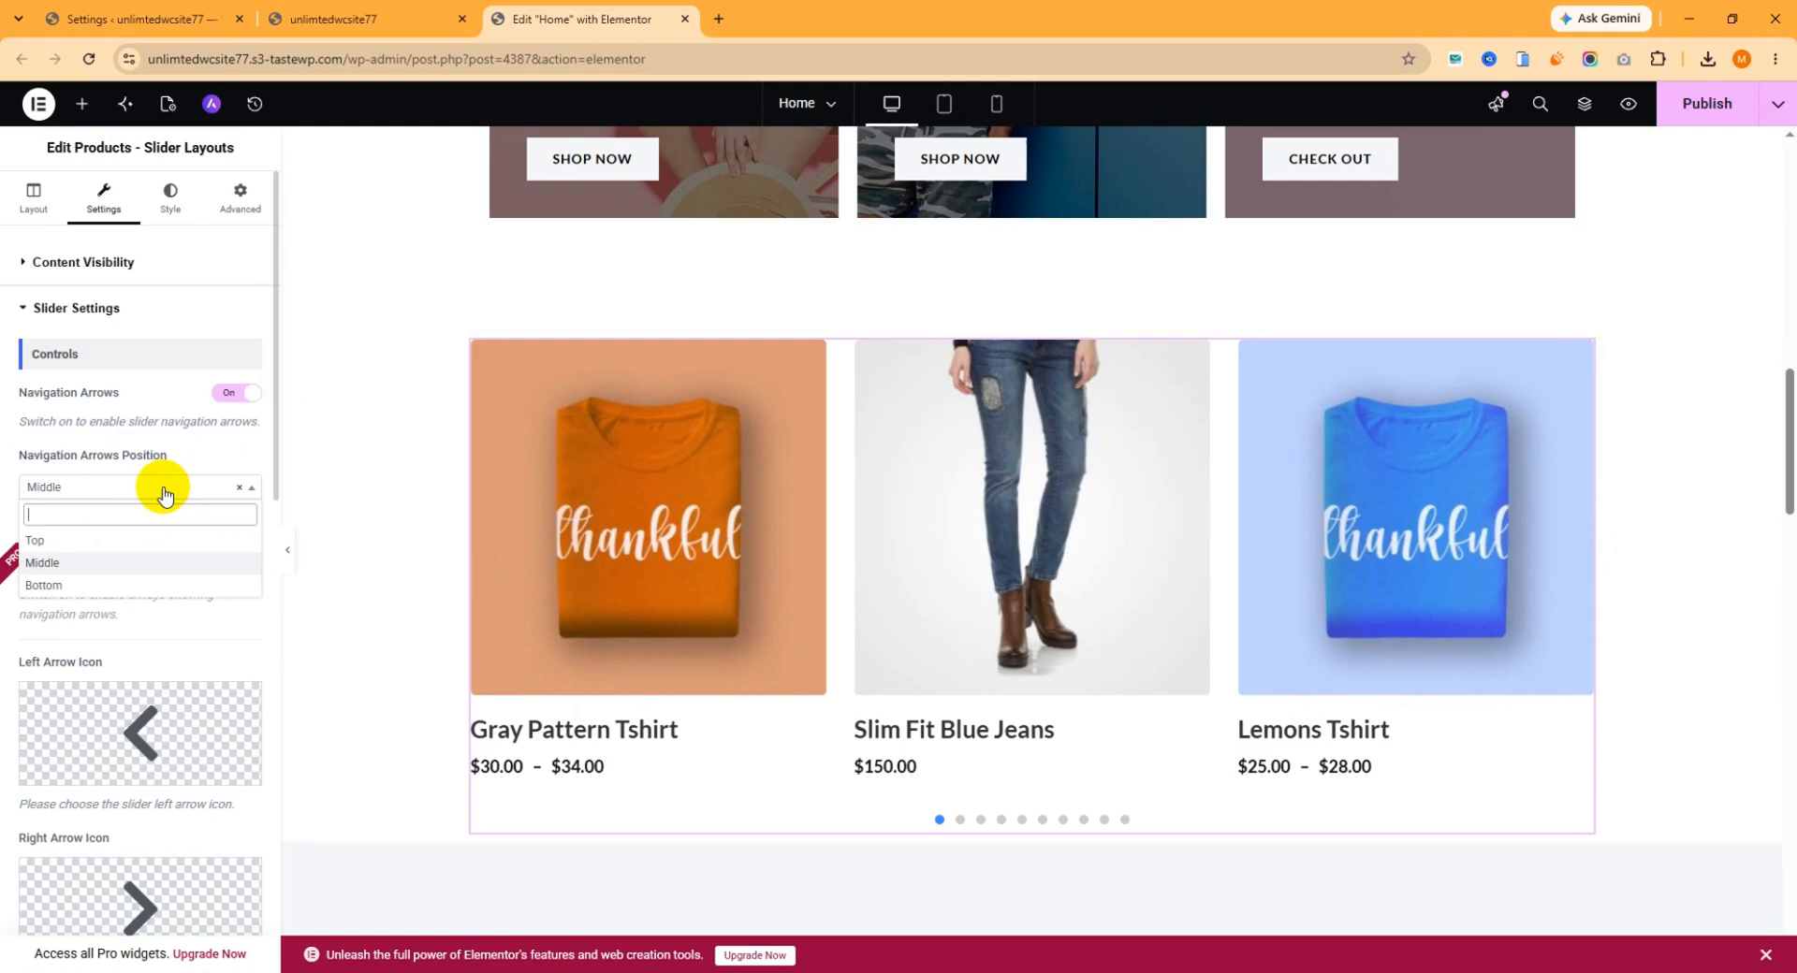
{"action": "left_click", "coordinate": [75, 547]}
{"action": "left_click", "coordinate": [109, 486]}
{"action": "left_click", "coordinate": [60, 585]}
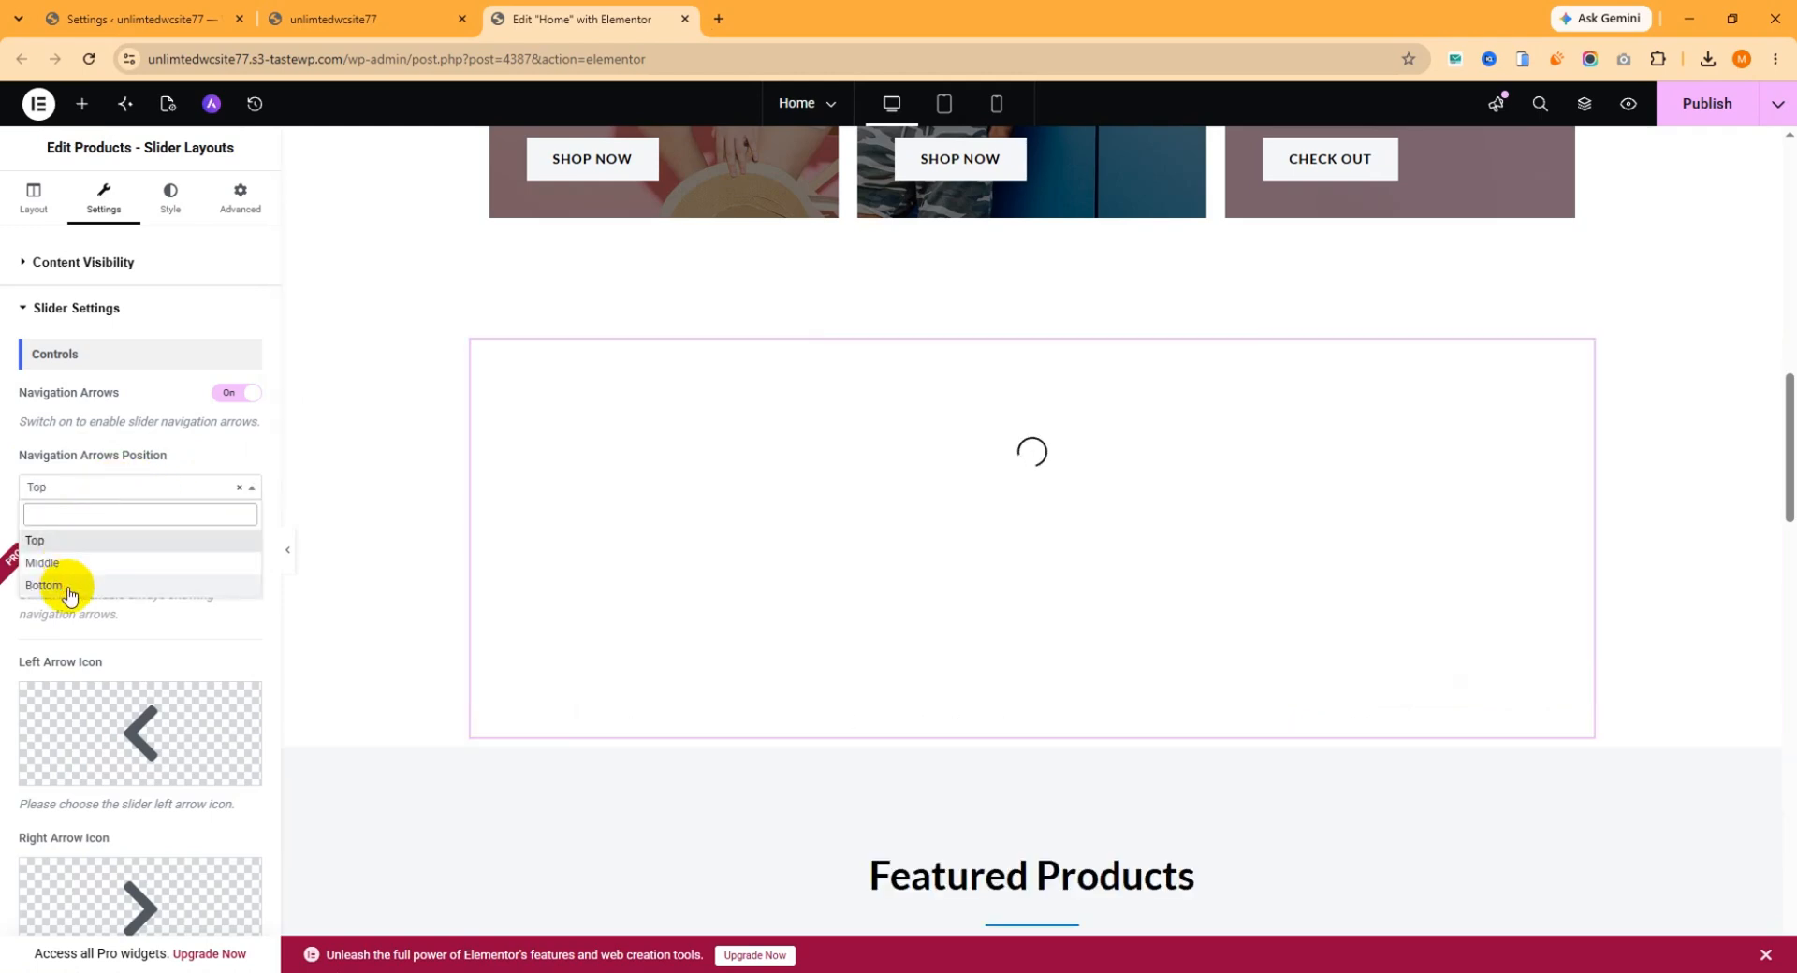
{"action": "left_click", "coordinate": [112, 486]}
{"action": "left_click", "coordinate": [73, 563]}
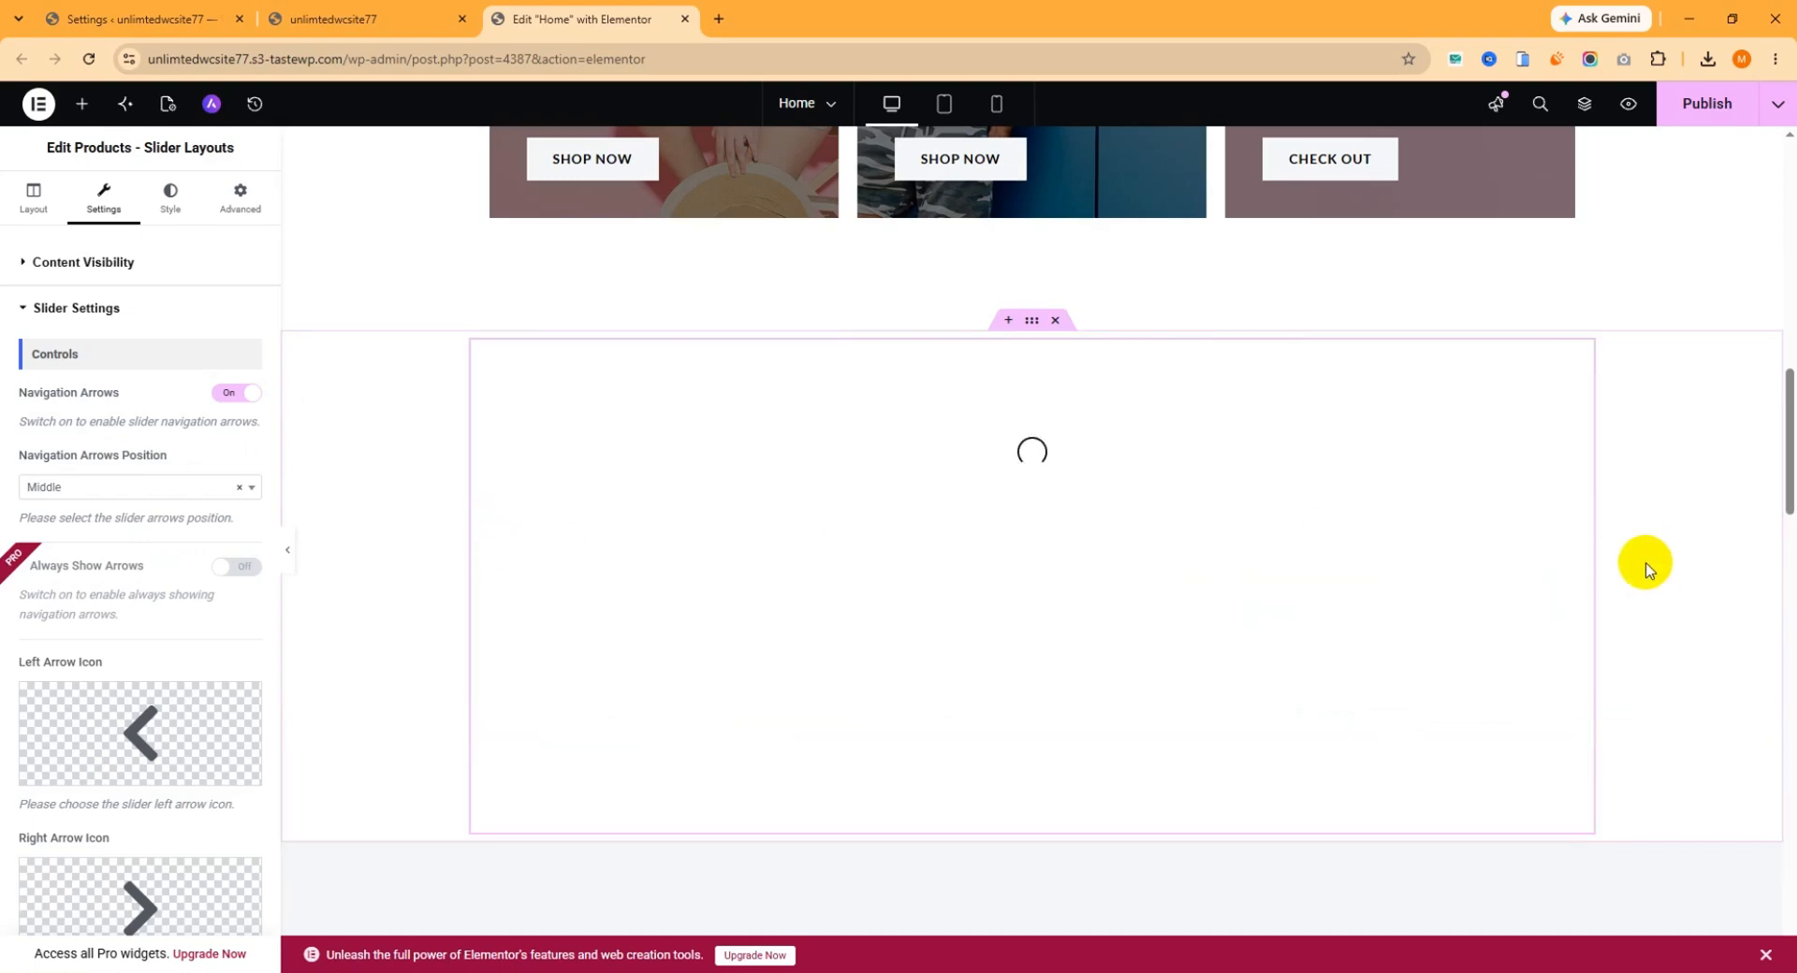
Look over the slider's left and right arrow icon settings, and switch Dot Pagination off and on again.
{"action": "scroll", "coordinate": [215, 490], "scroll_direction": "down", "scroll_amount": 1}
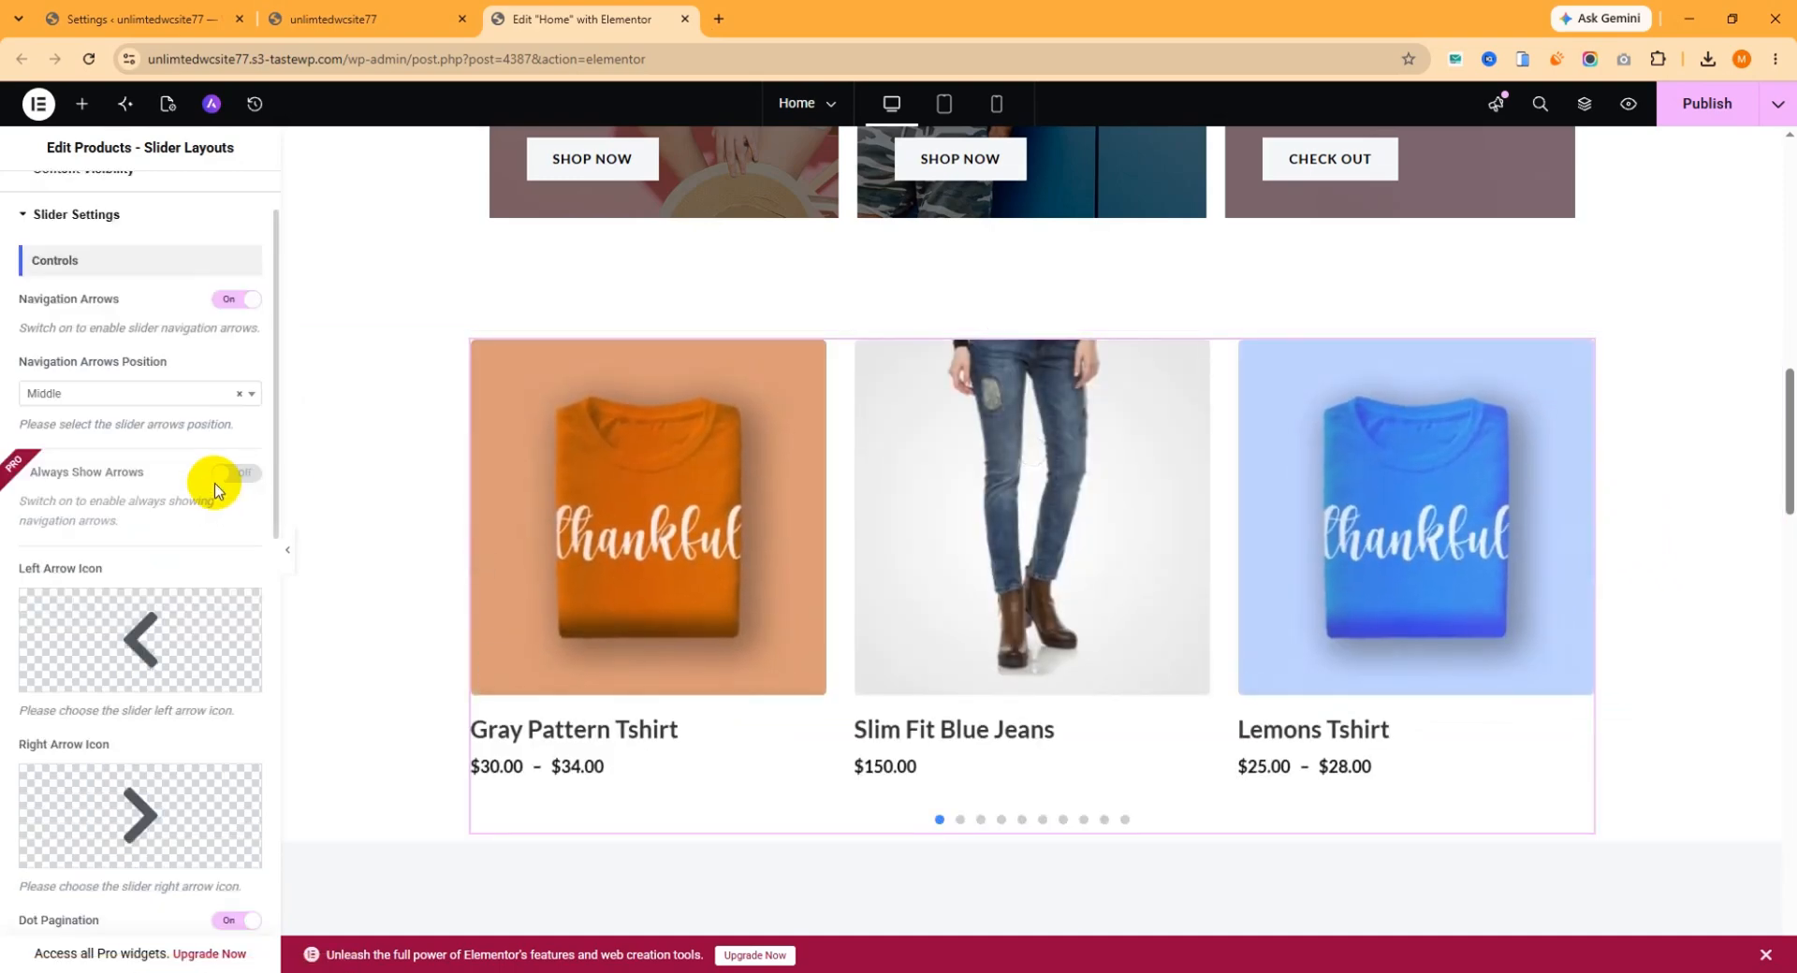
{"action": "scroll", "coordinate": [195, 499], "scroll_direction": "down", "scroll_amount": 1}
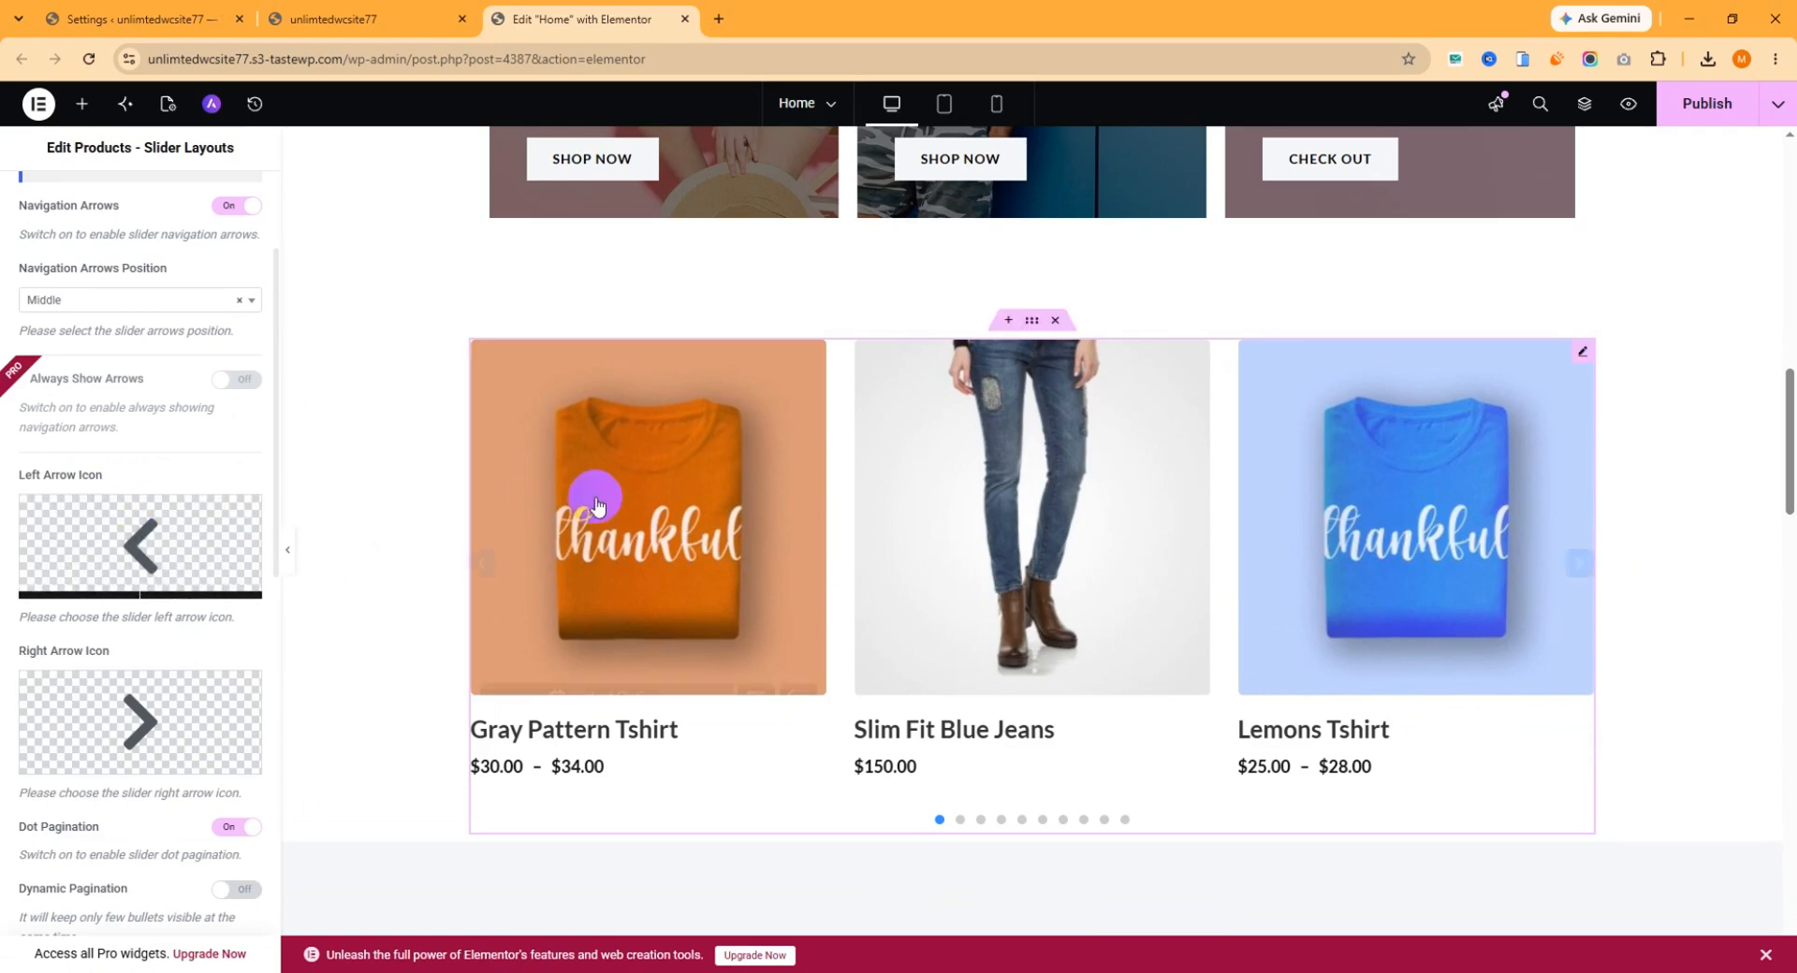
{"action": "mouse_move", "coordinate": [94, 513]}
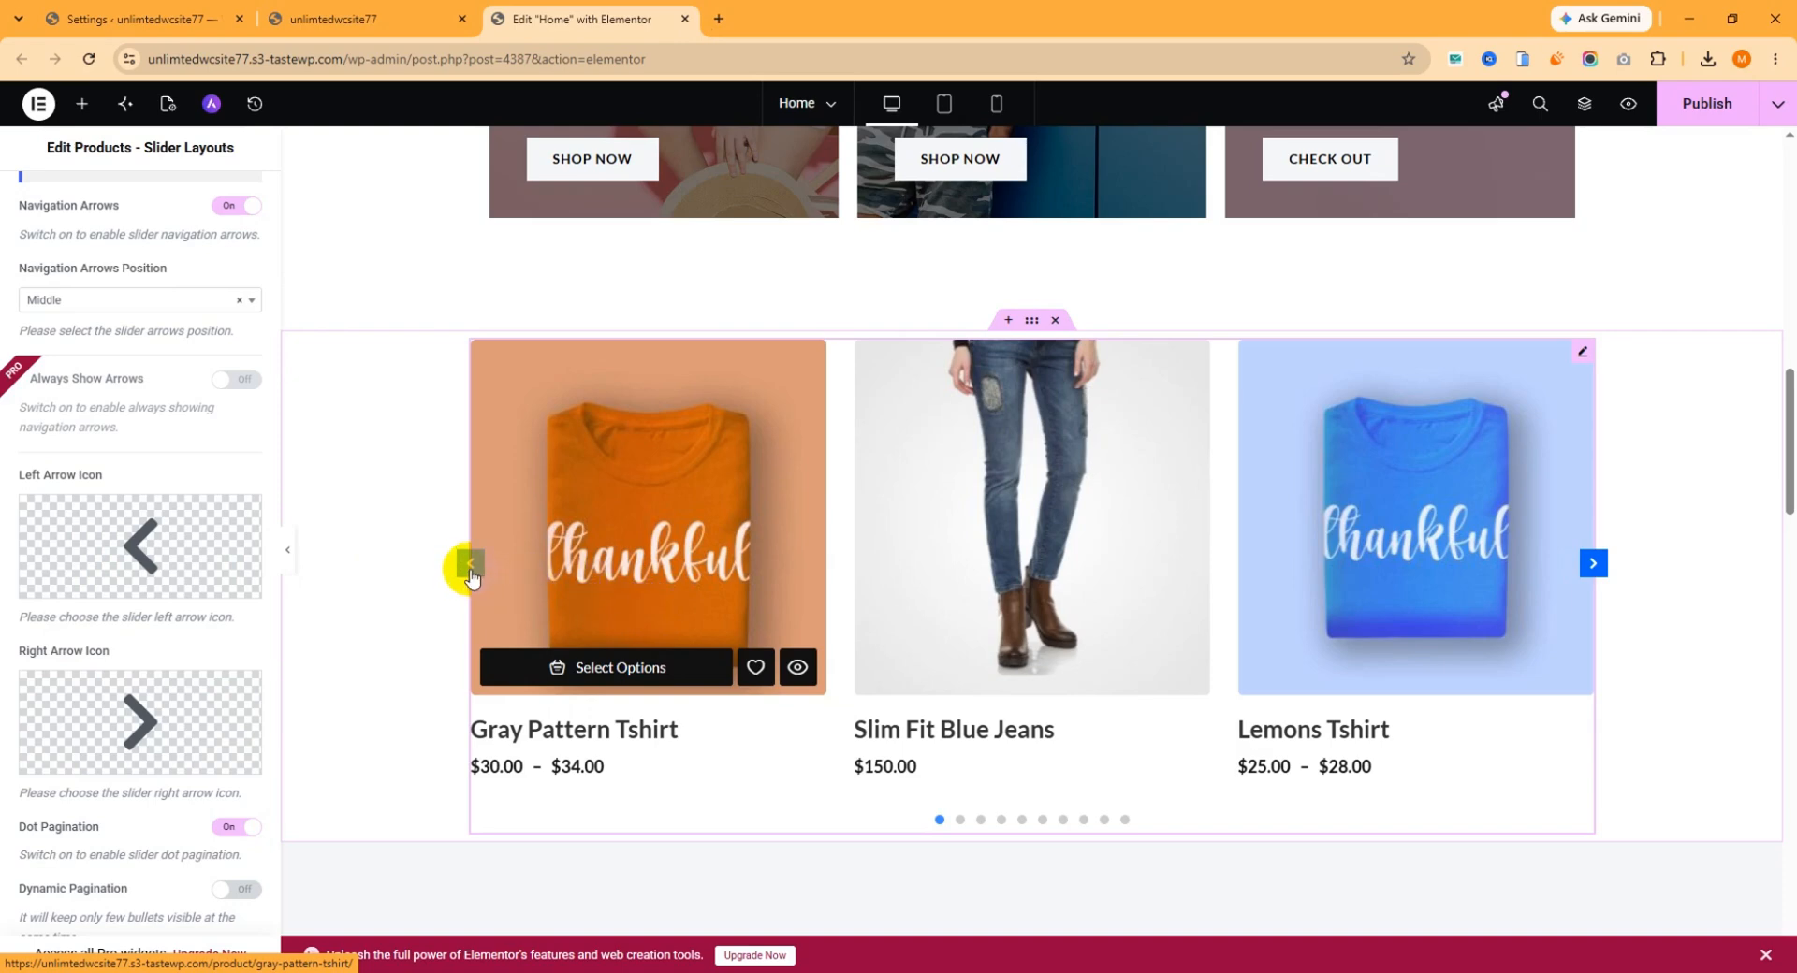
{"action": "scroll", "coordinate": [137, 510], "scroll_direction": "down", "scroll_amount": 4}
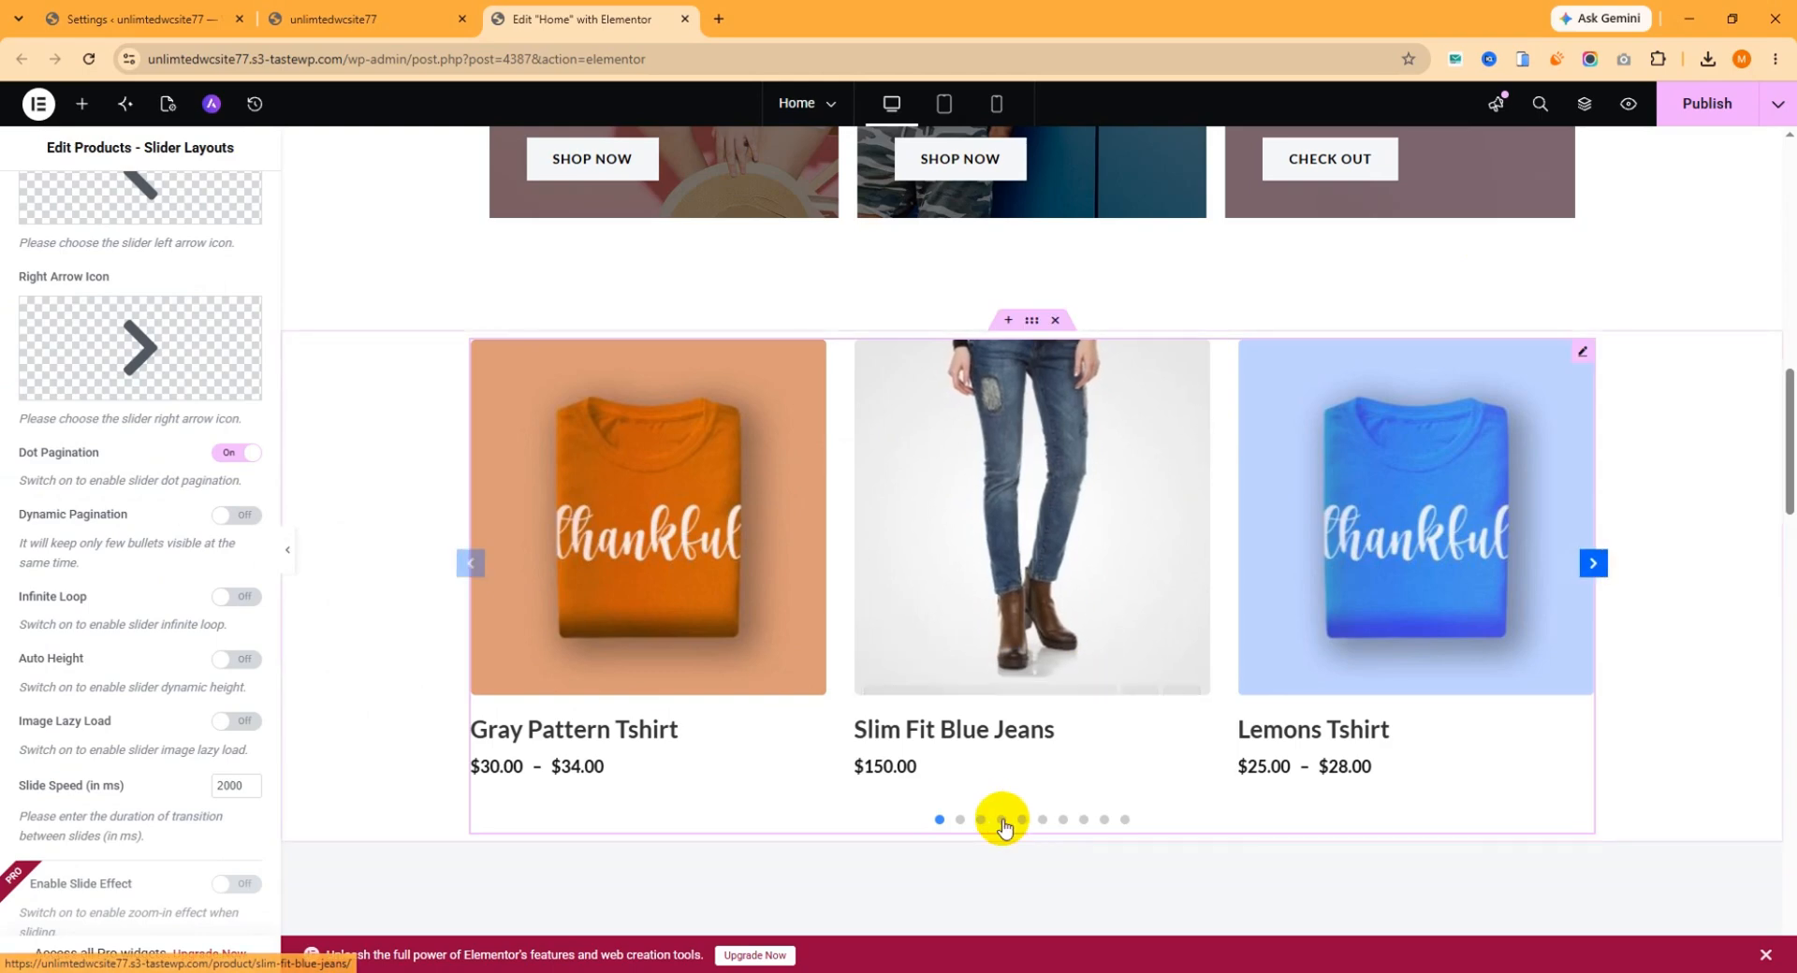
{"action": "left_click", "coordinate": [239, 453]}
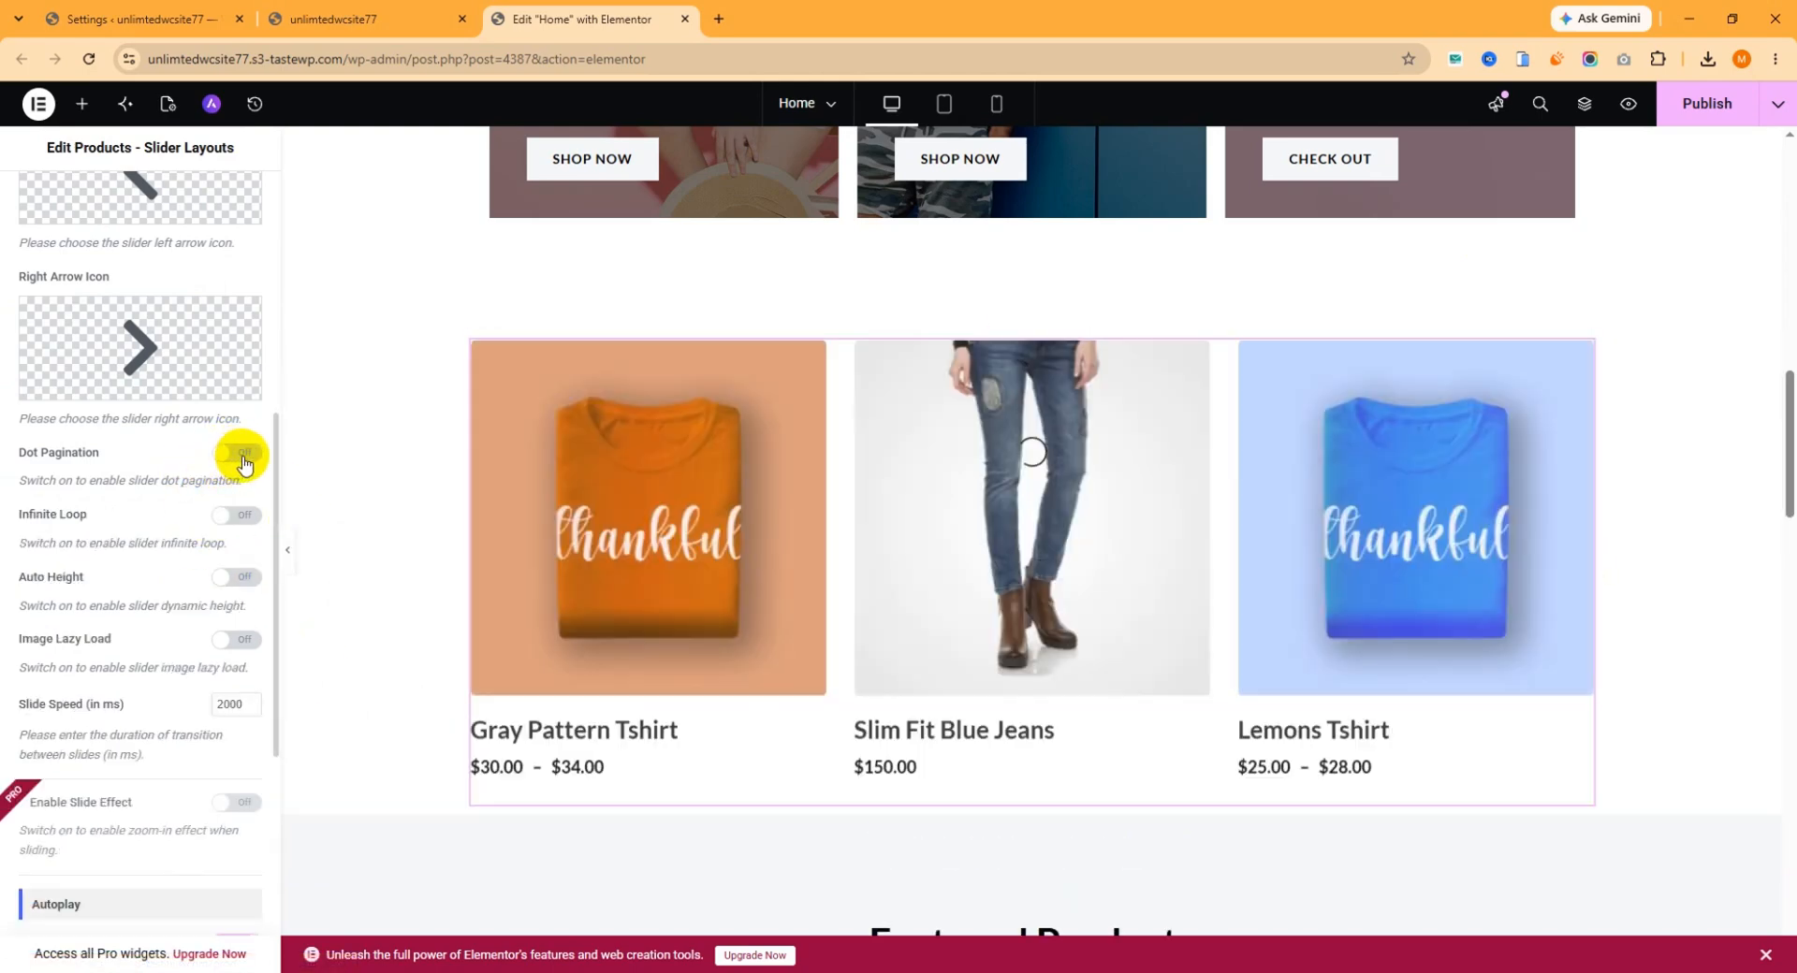
{"action": "left_click", "coordinate": [241, 460]}
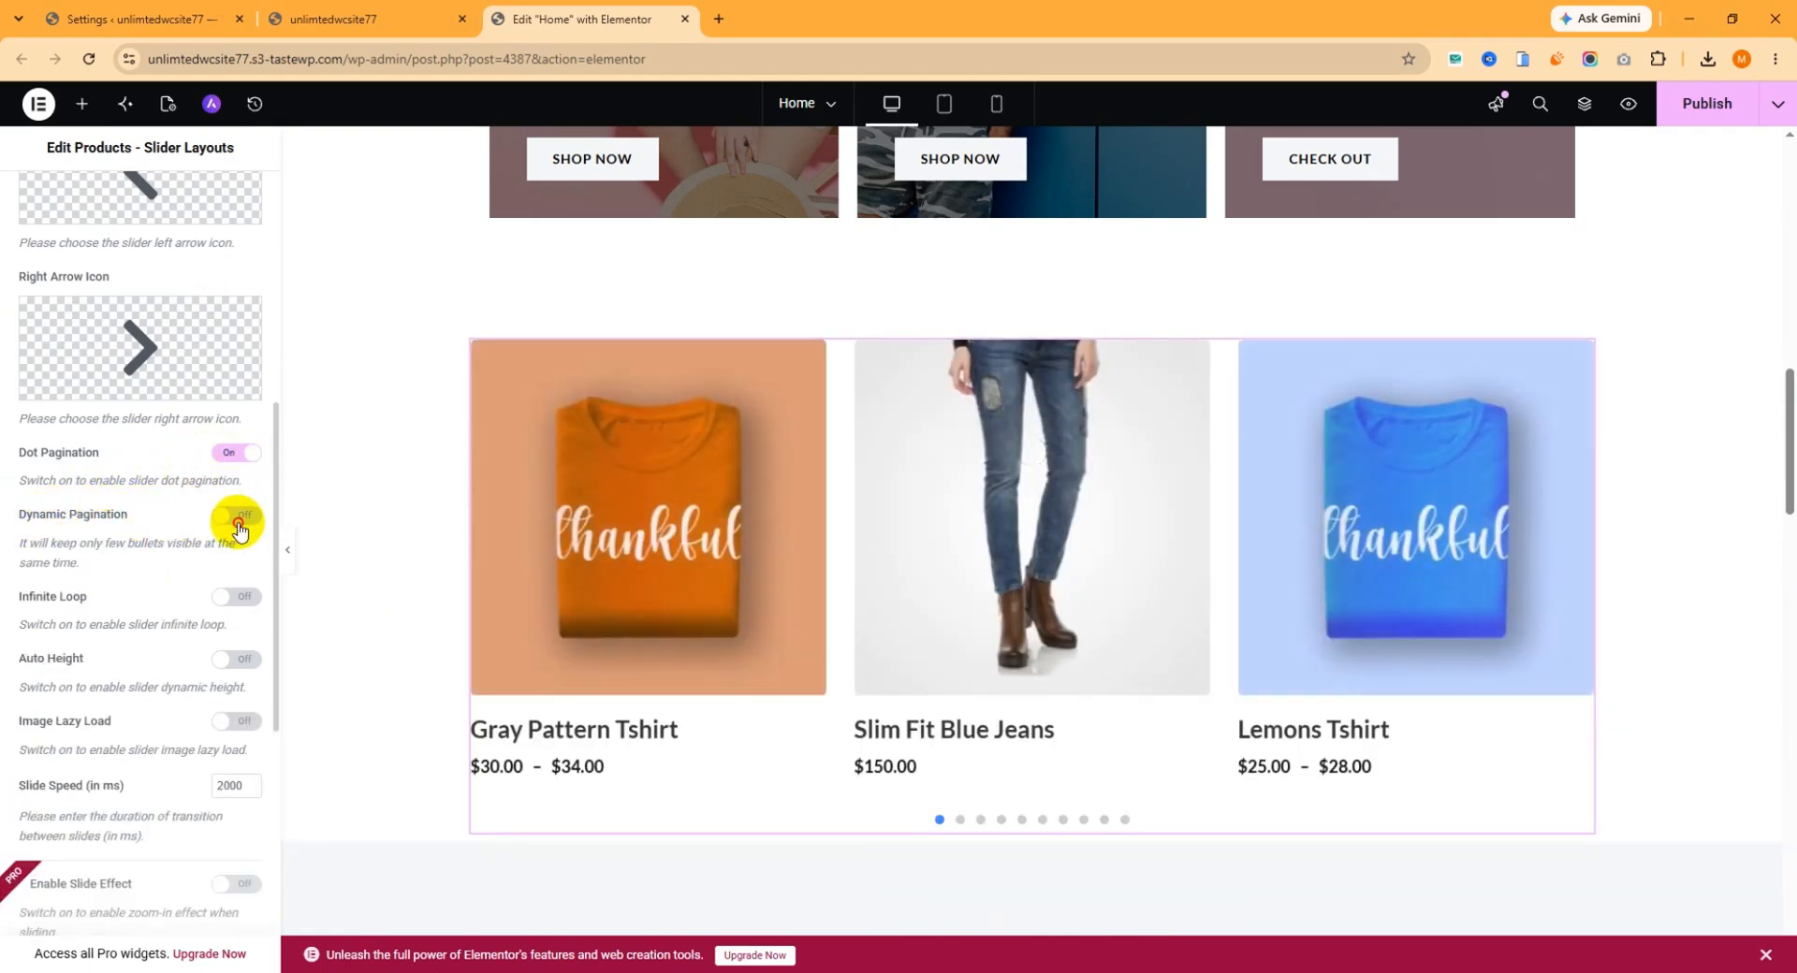
Enable Dynamic Pagination for the slider and try it by moving to the next slide with the pagination dots.
{"action": "left_click", "coordinate": [239, 526]}
{"action": "scroll", "coordinate": [963, 662], "scroll_direction": "down", "scroll_amount": 1}
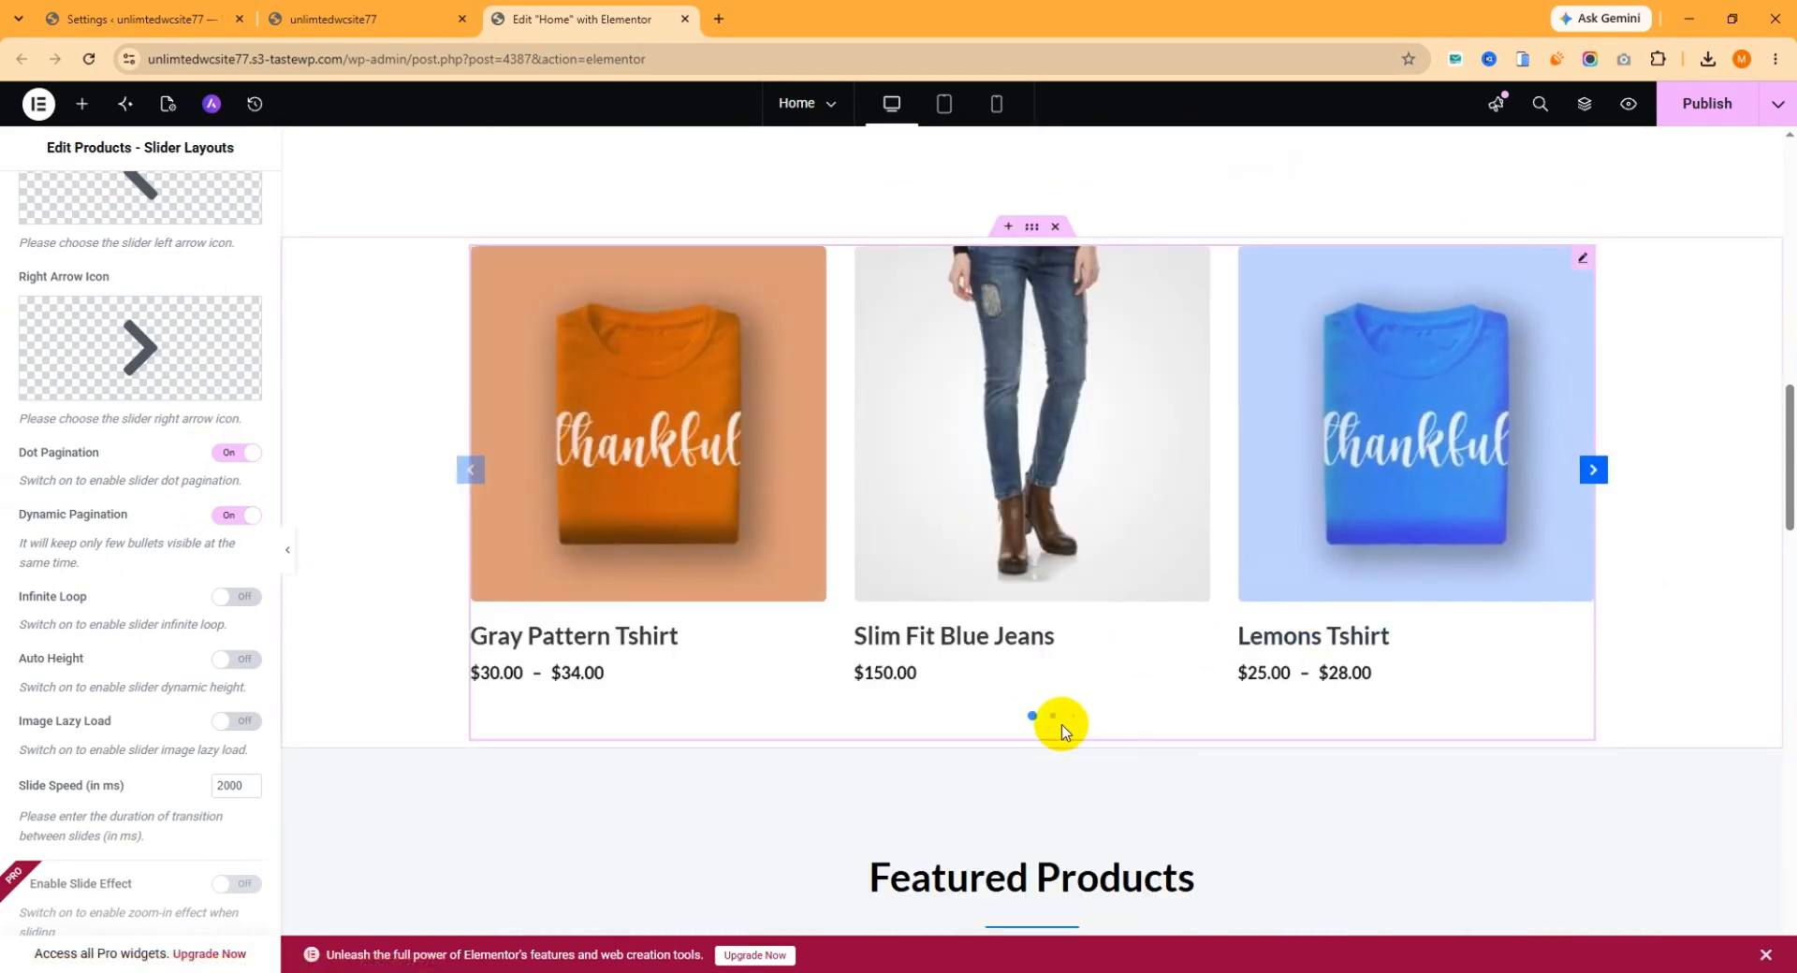
{"action": "left_click", "coordinate": [1048, 723]}
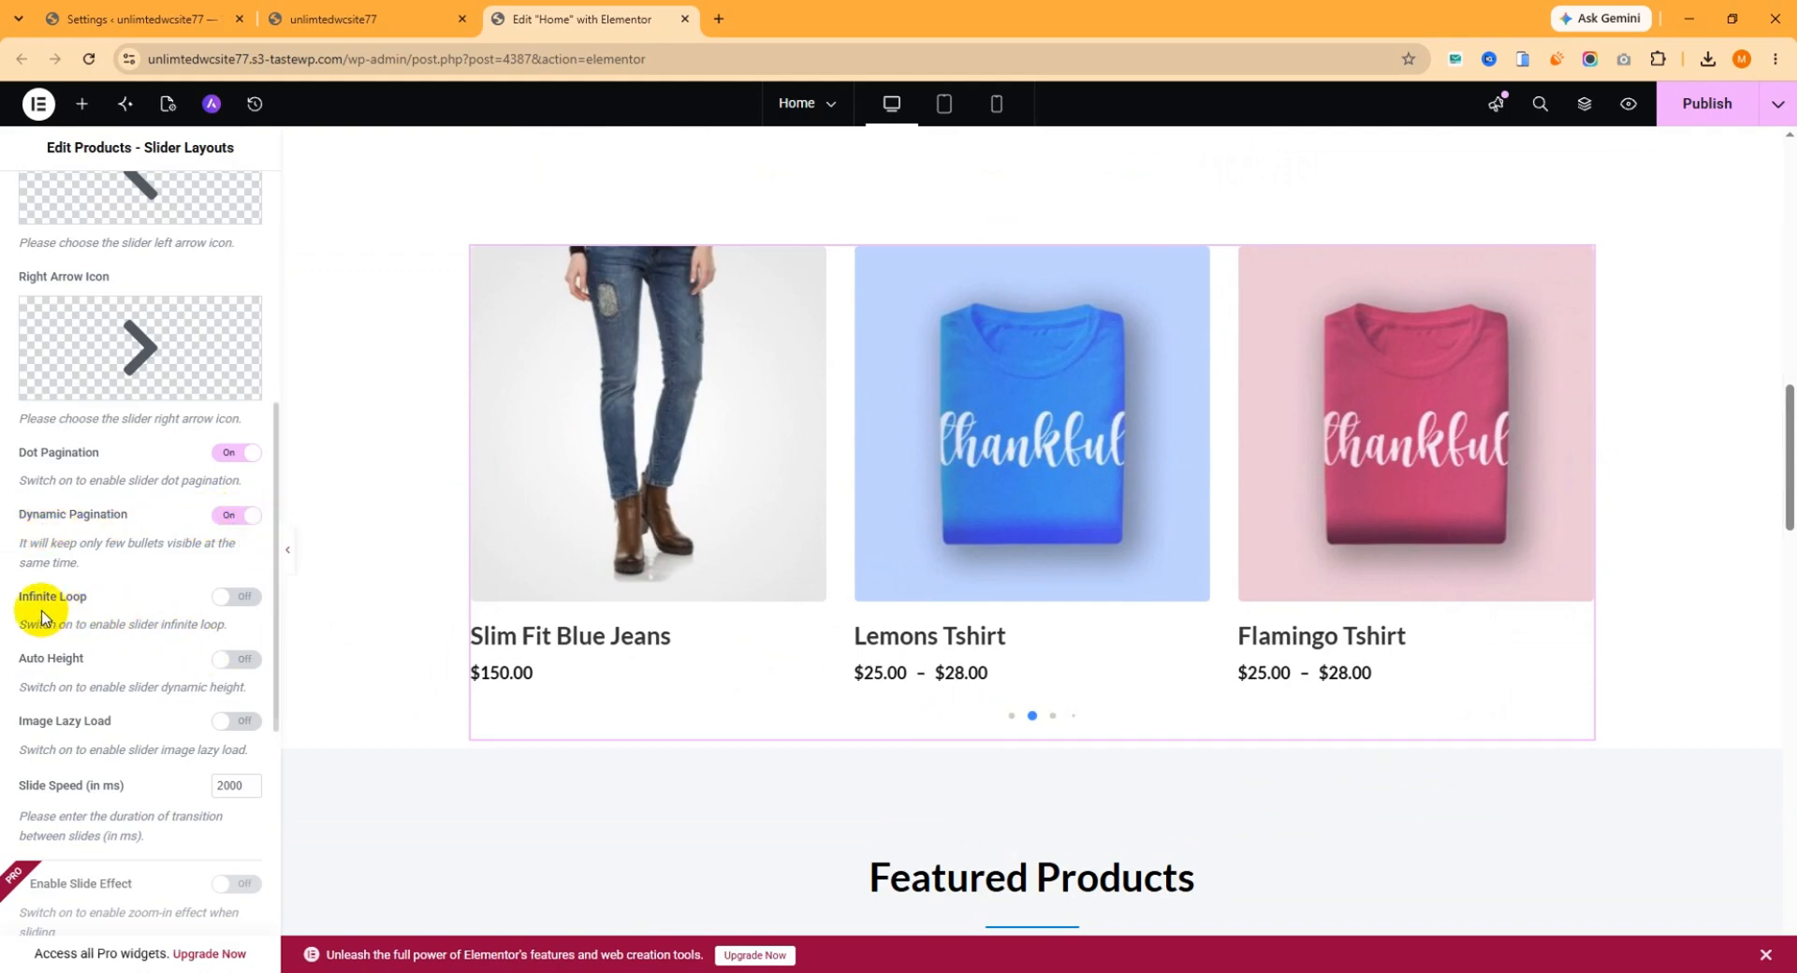
Enable Infinite Loop and Auto Height for the slider, and review its slide speed and Autoplay options.
{"action": "left_click", "coordinate": [238, 598]}
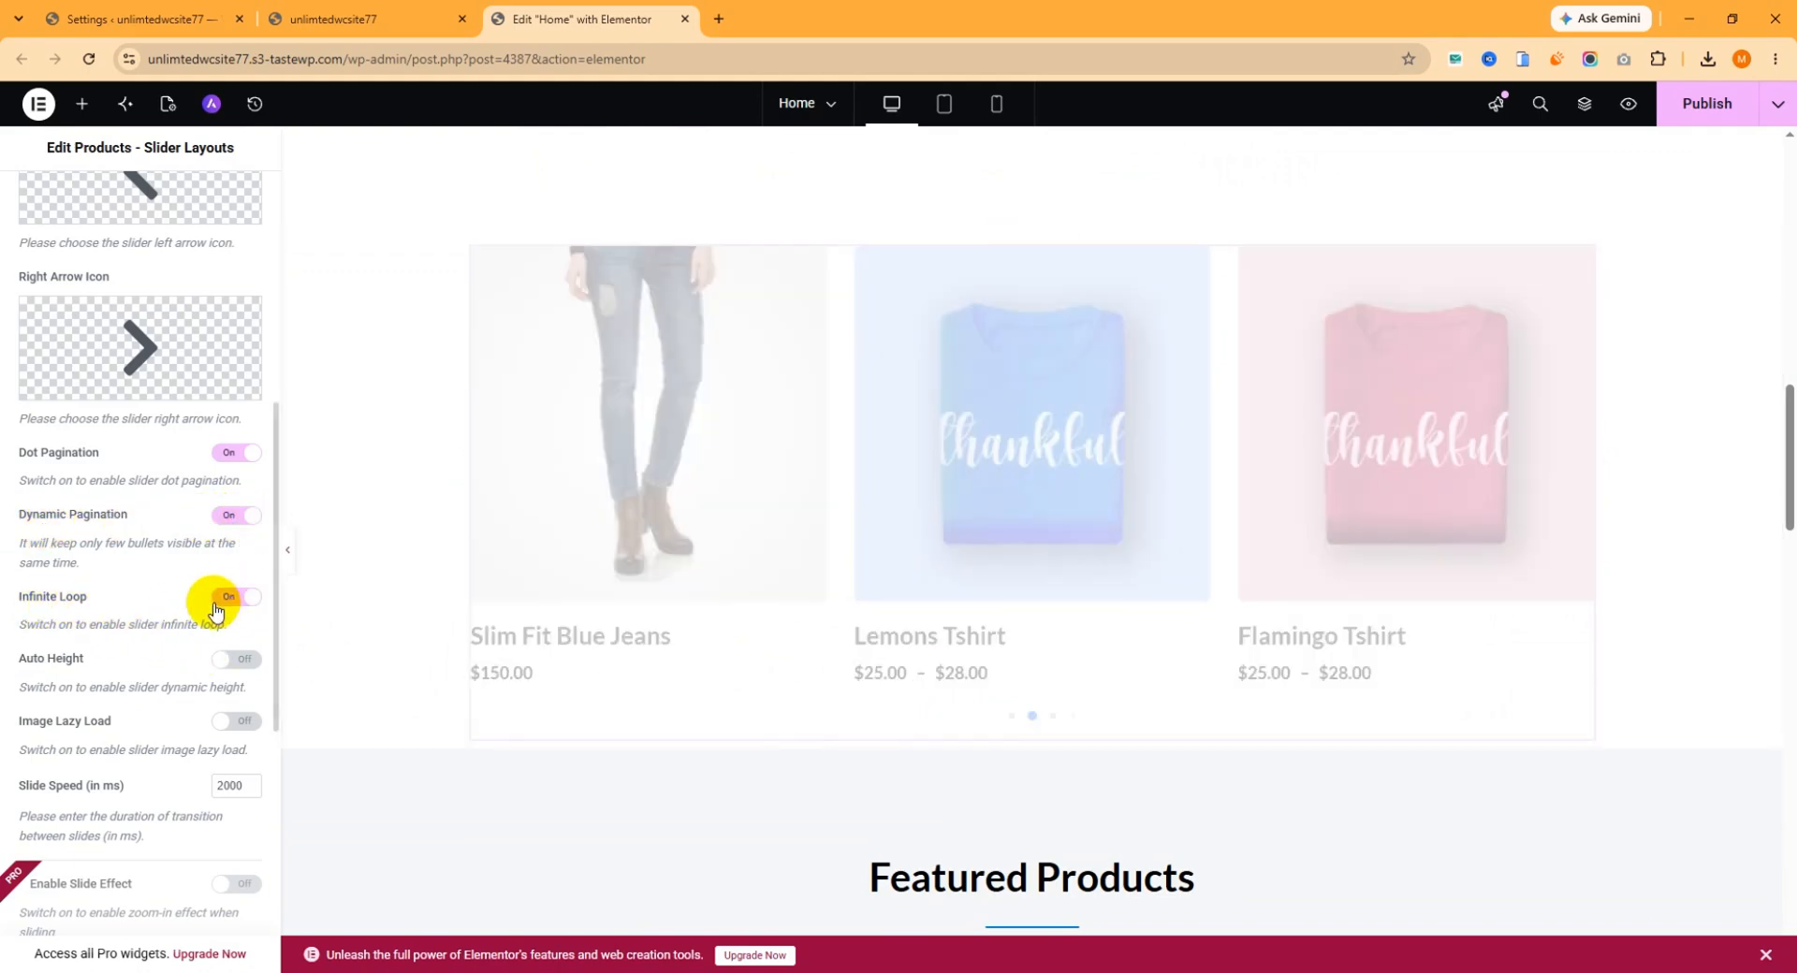
{"action": "left_click", "coordinate": [237, 659]}
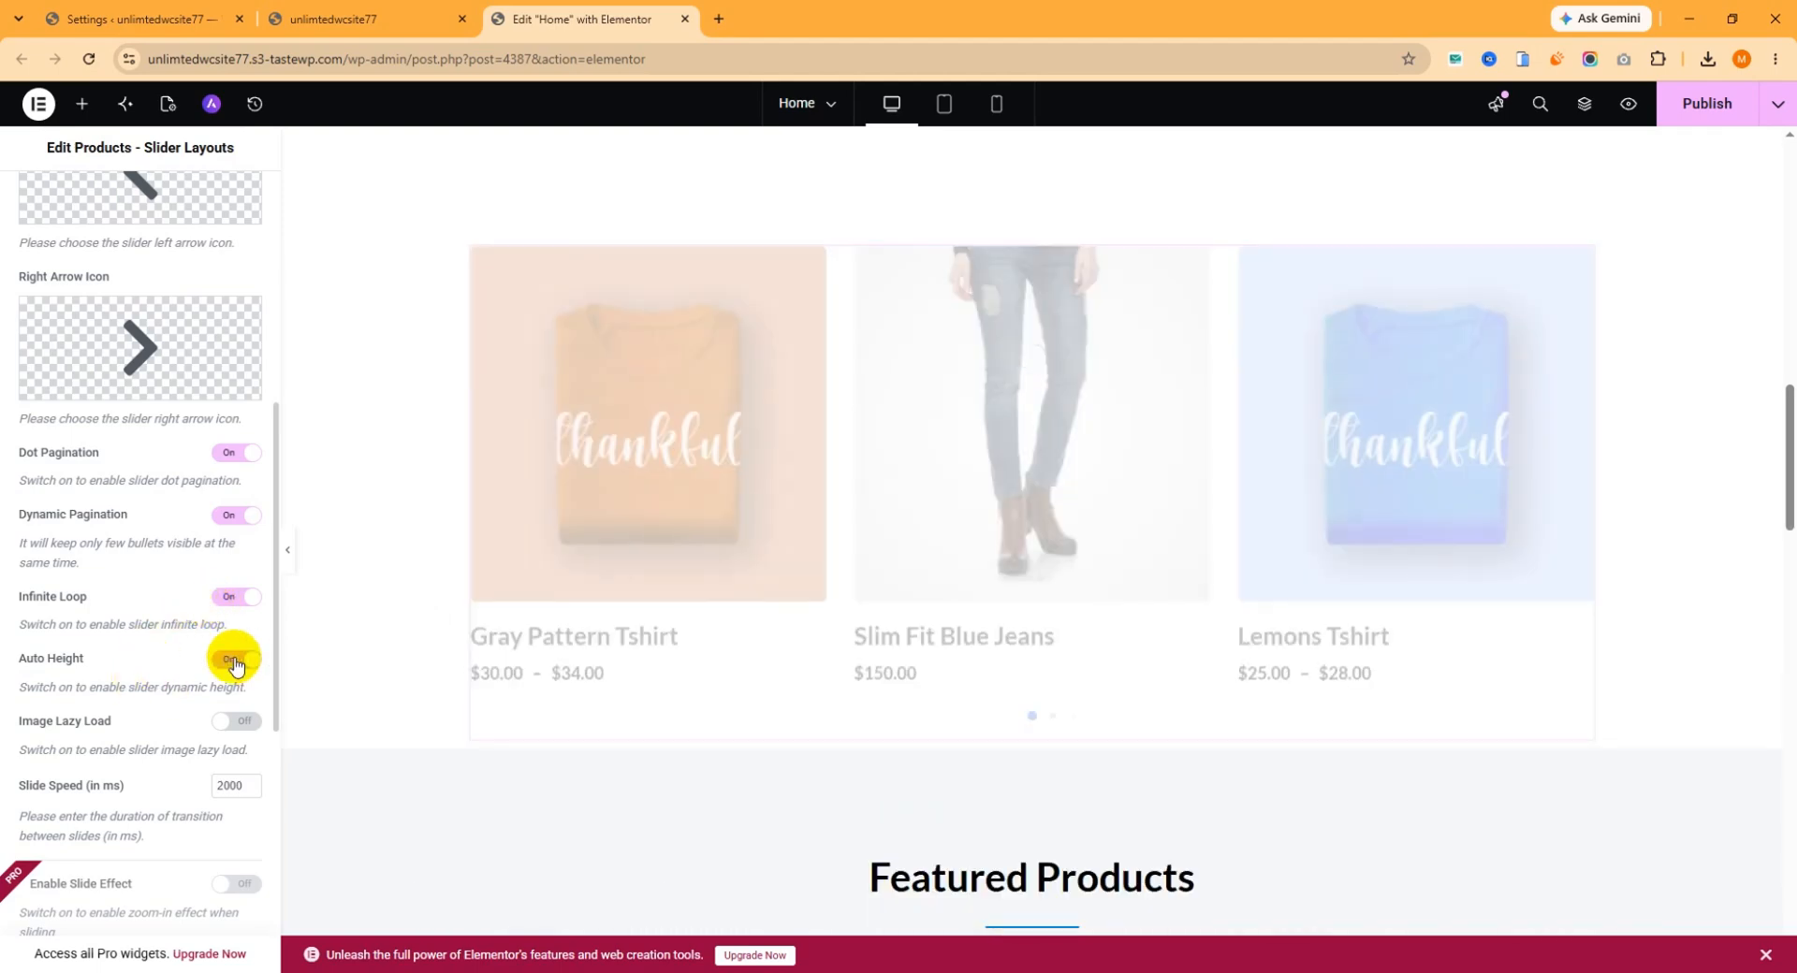
{"action": "scroll", "coordinate": [96, 627], "scroll_direction": "down", "scroll_amount": 2}
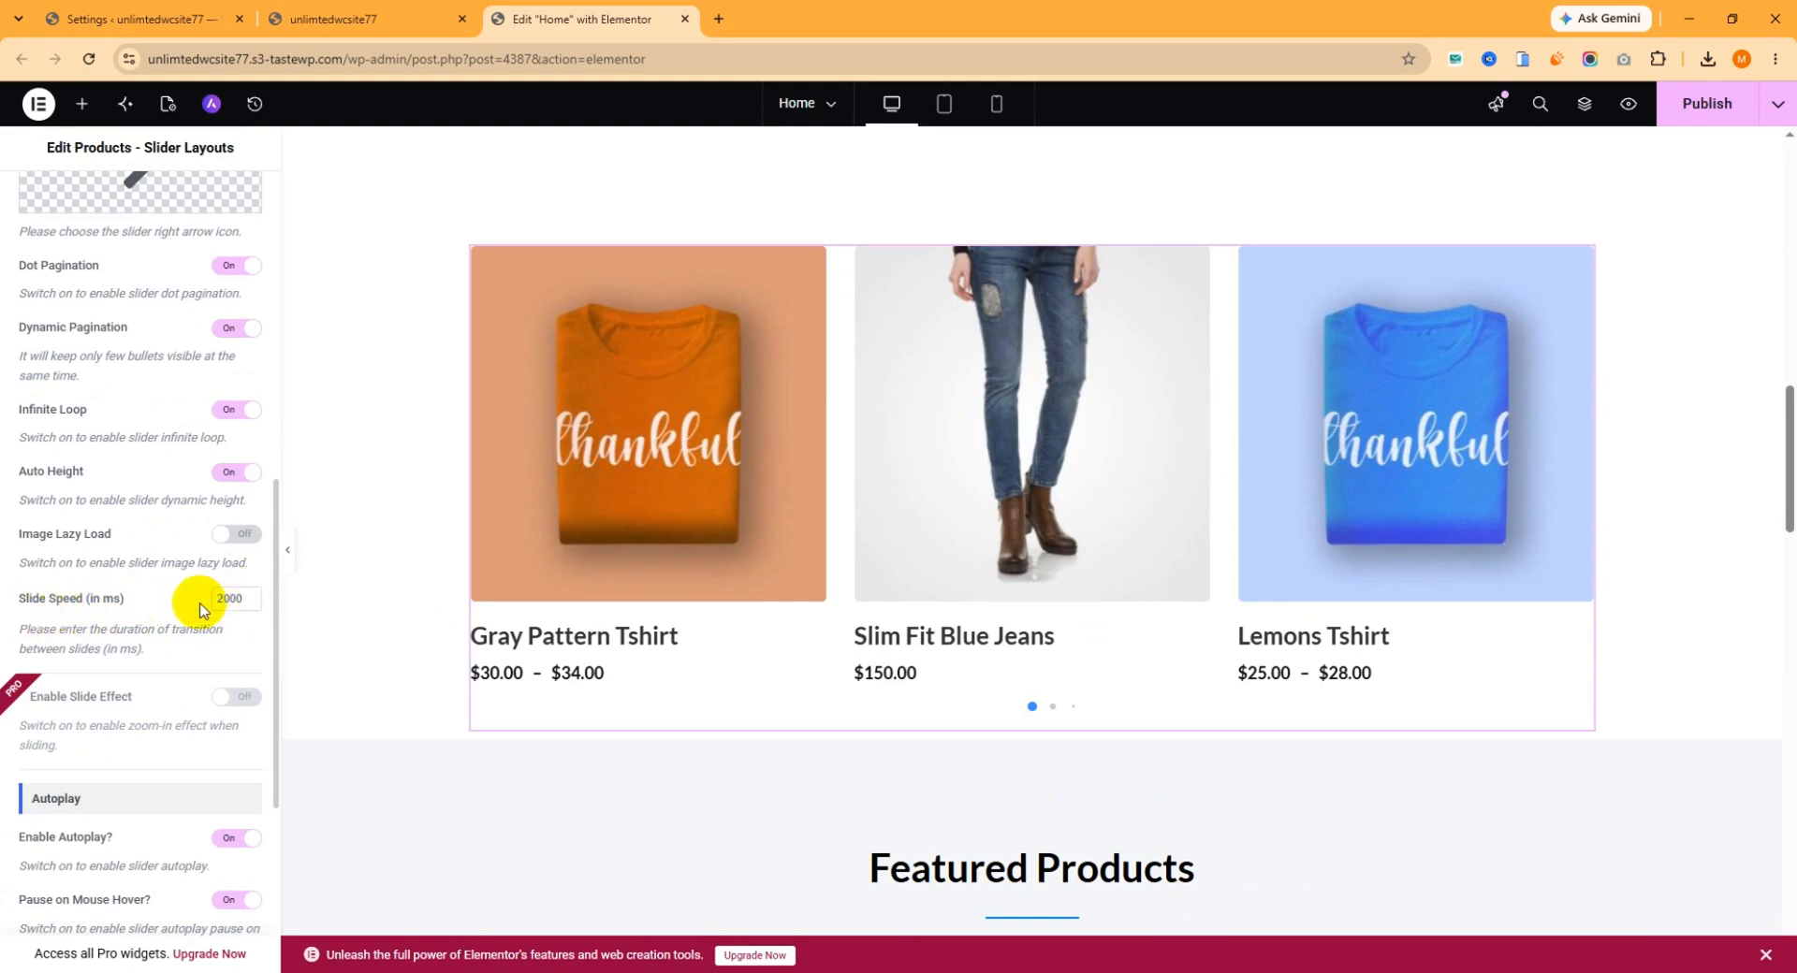
{"action": "scroll", "coordinate": [200, 610], "scroll_direction": "down", "scroll_amount": 3}
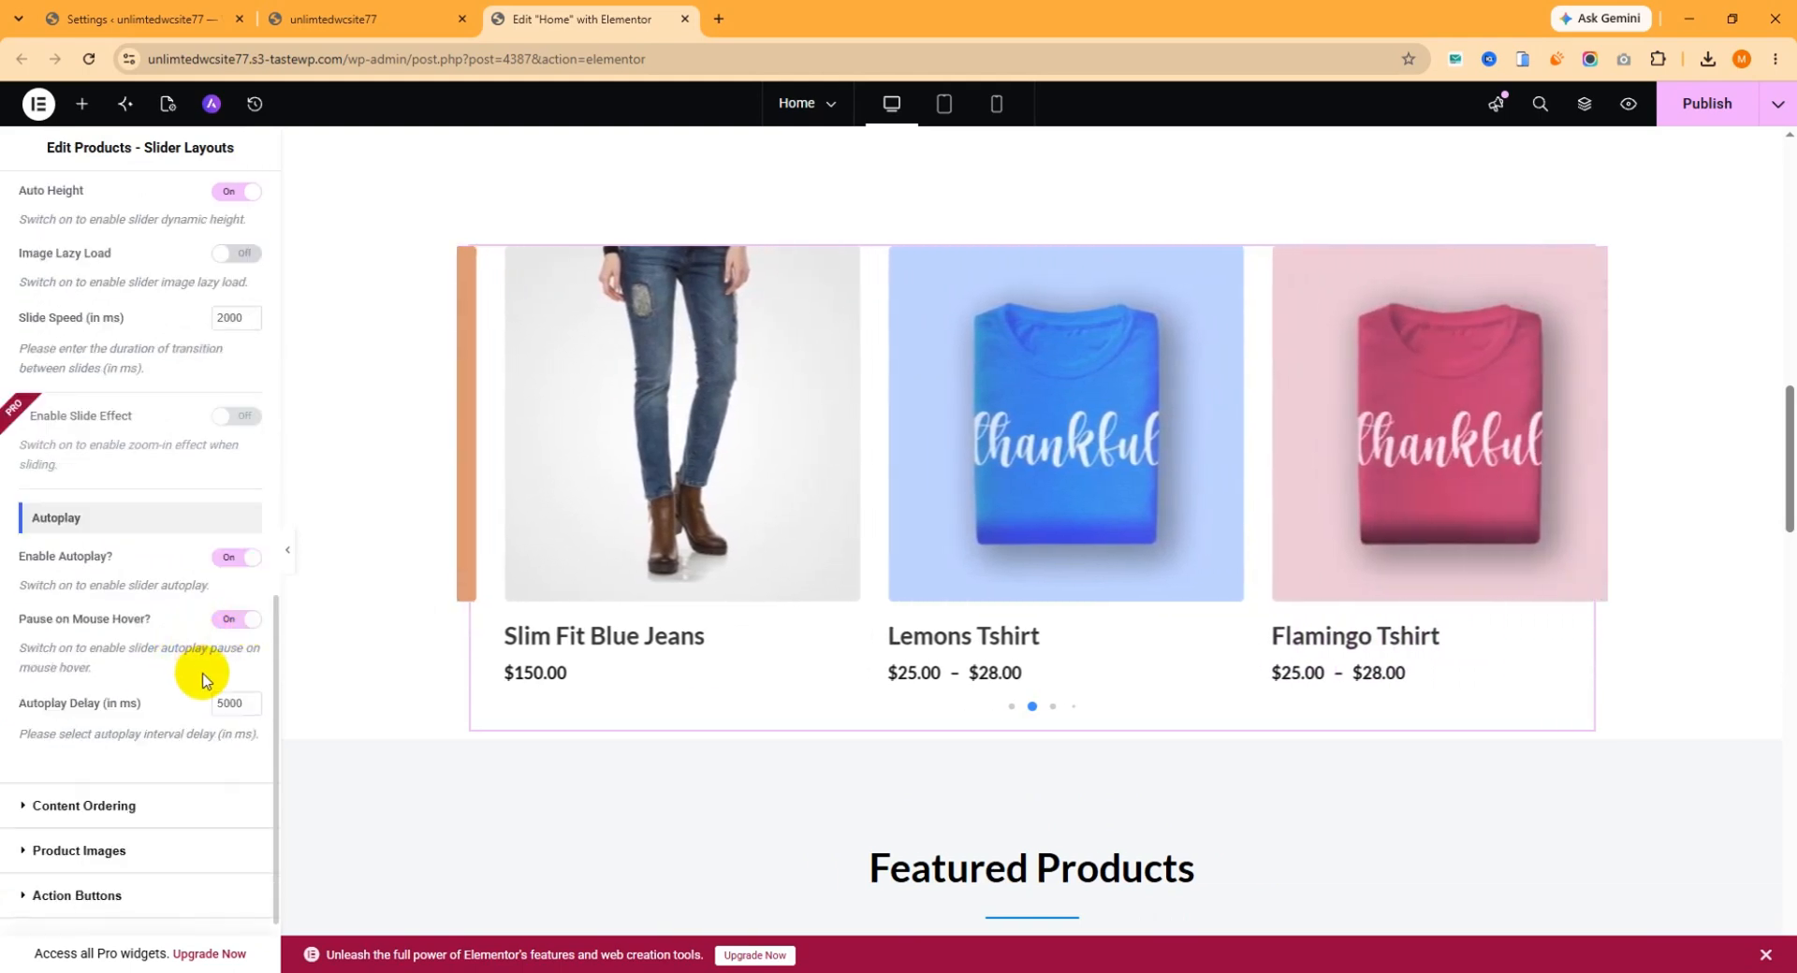
{"action": "scroll", "coordinate": [202, 688], "scroll_direction": "down", "scroll_amount": 1}
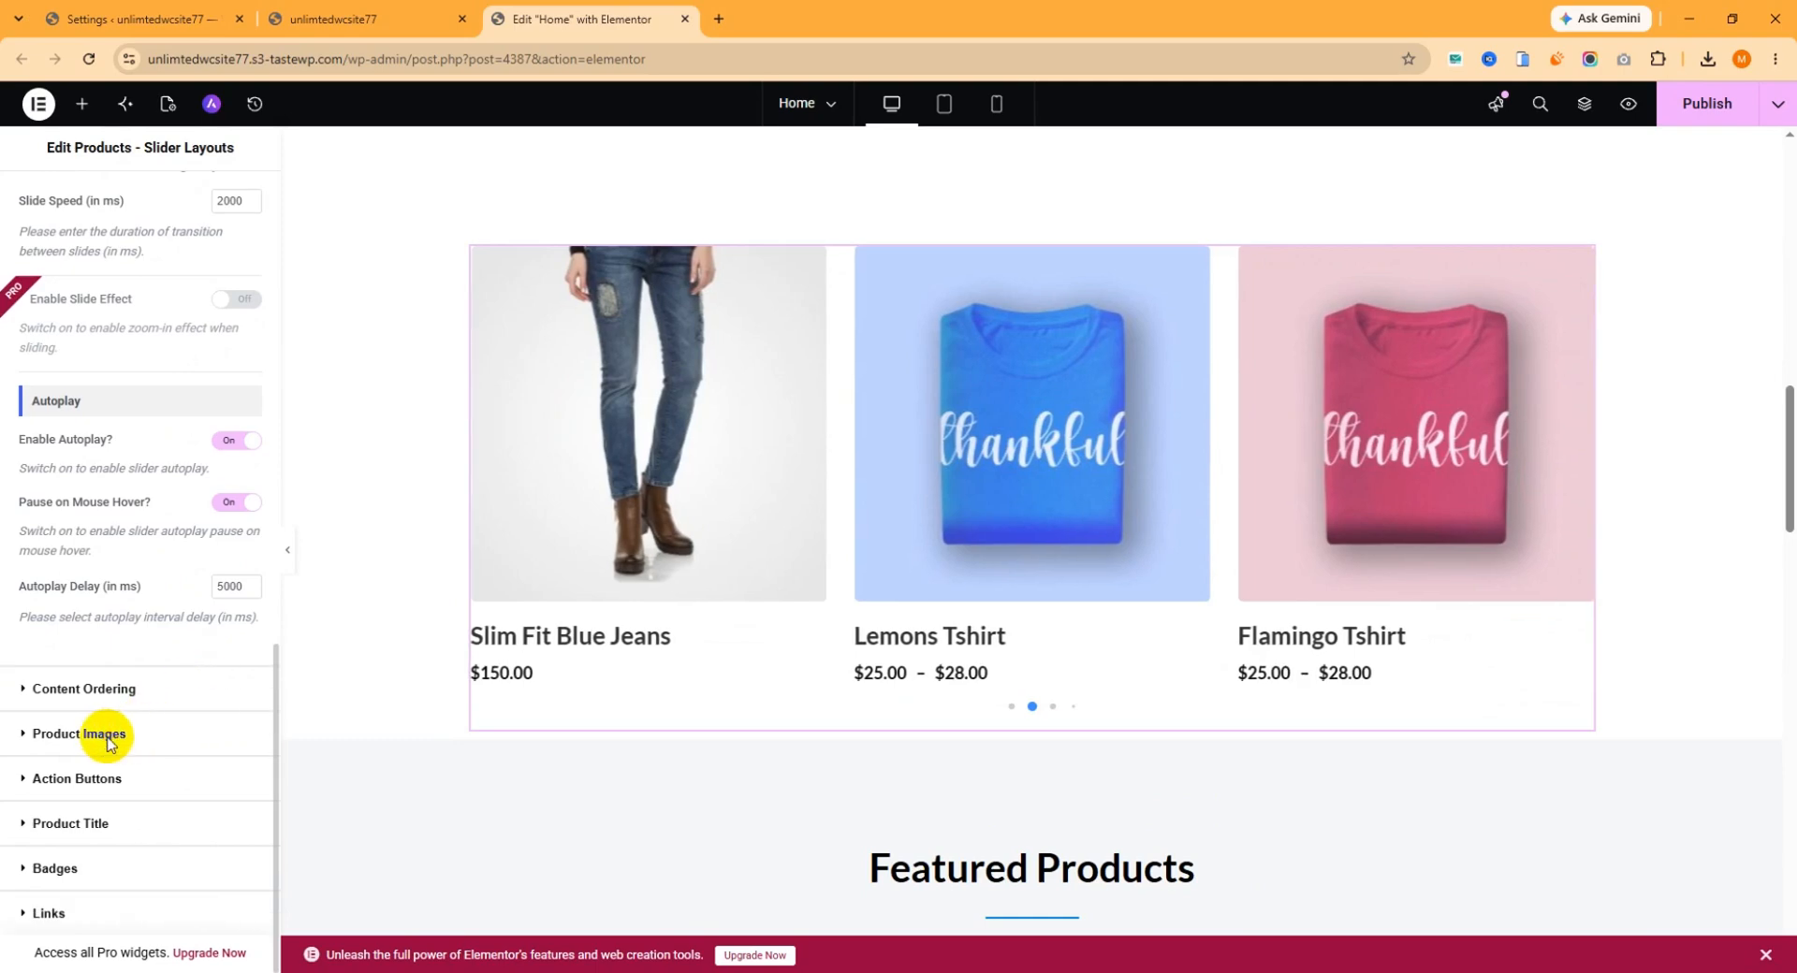
In the Product Images settings, try the large (1024*1024) image size and settle on medium (300*300).
{"action": "left_click", "coordinate": [94, 733]}
{"action": "scroll", "coordinate": [159, 535], "scroll_direction": "down", "scroll_amount": 3}
{"action": "scroll", "coordinate": [159, 538], "scroll_direction": "down", "scroll_amount": 1}
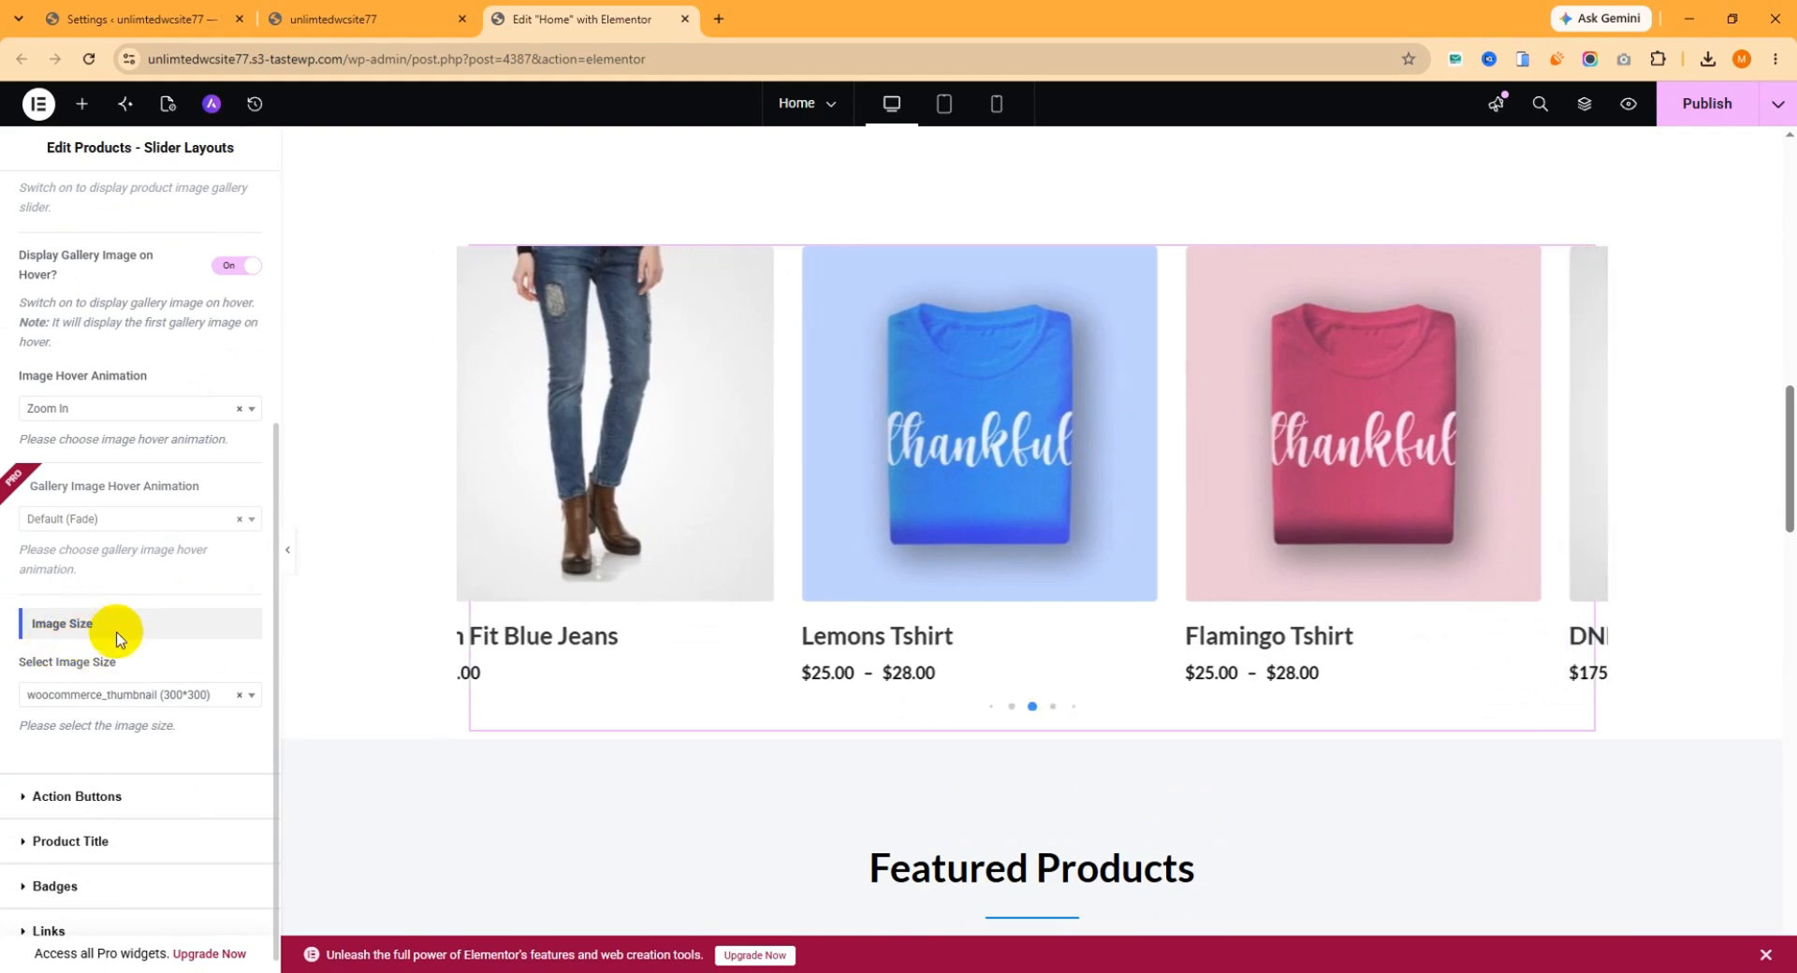
{"action": "left_click", "coordinate": [192, 698]}
{"action": "scroll", "coordinate": [180, 767], "scroll_direction": "down", "scroll_amount": 1}
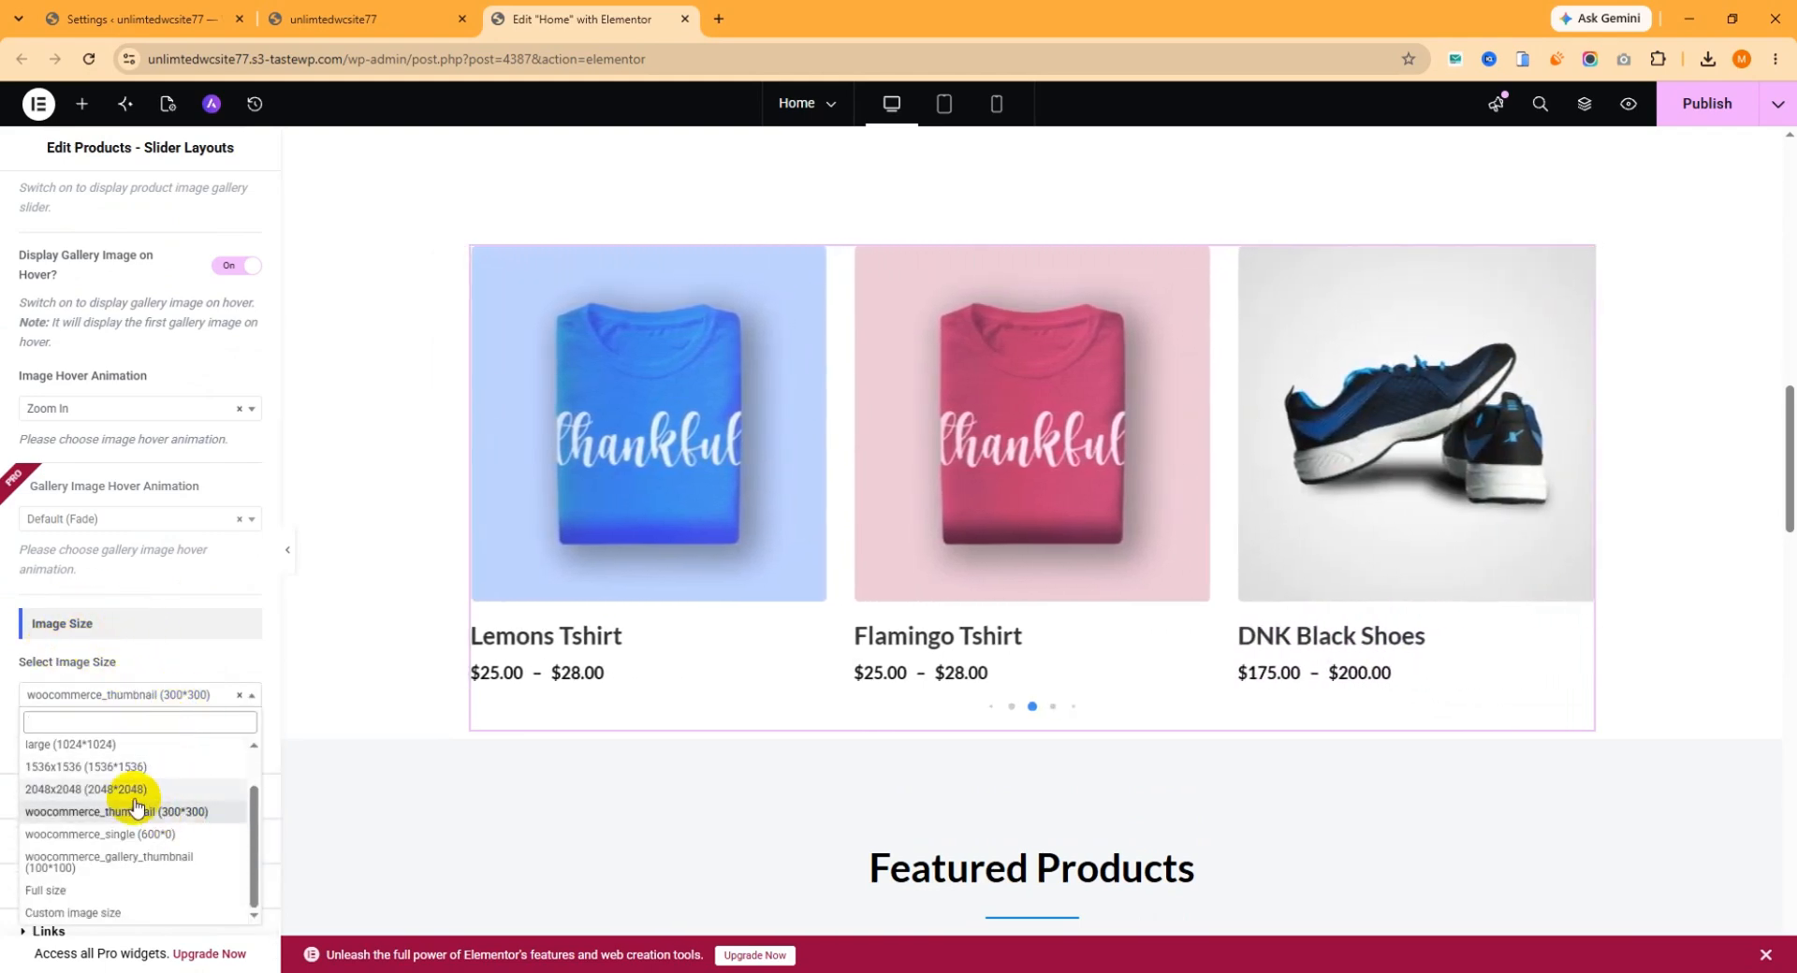
{"action": "left_click", "coordinate": [88, 745]}
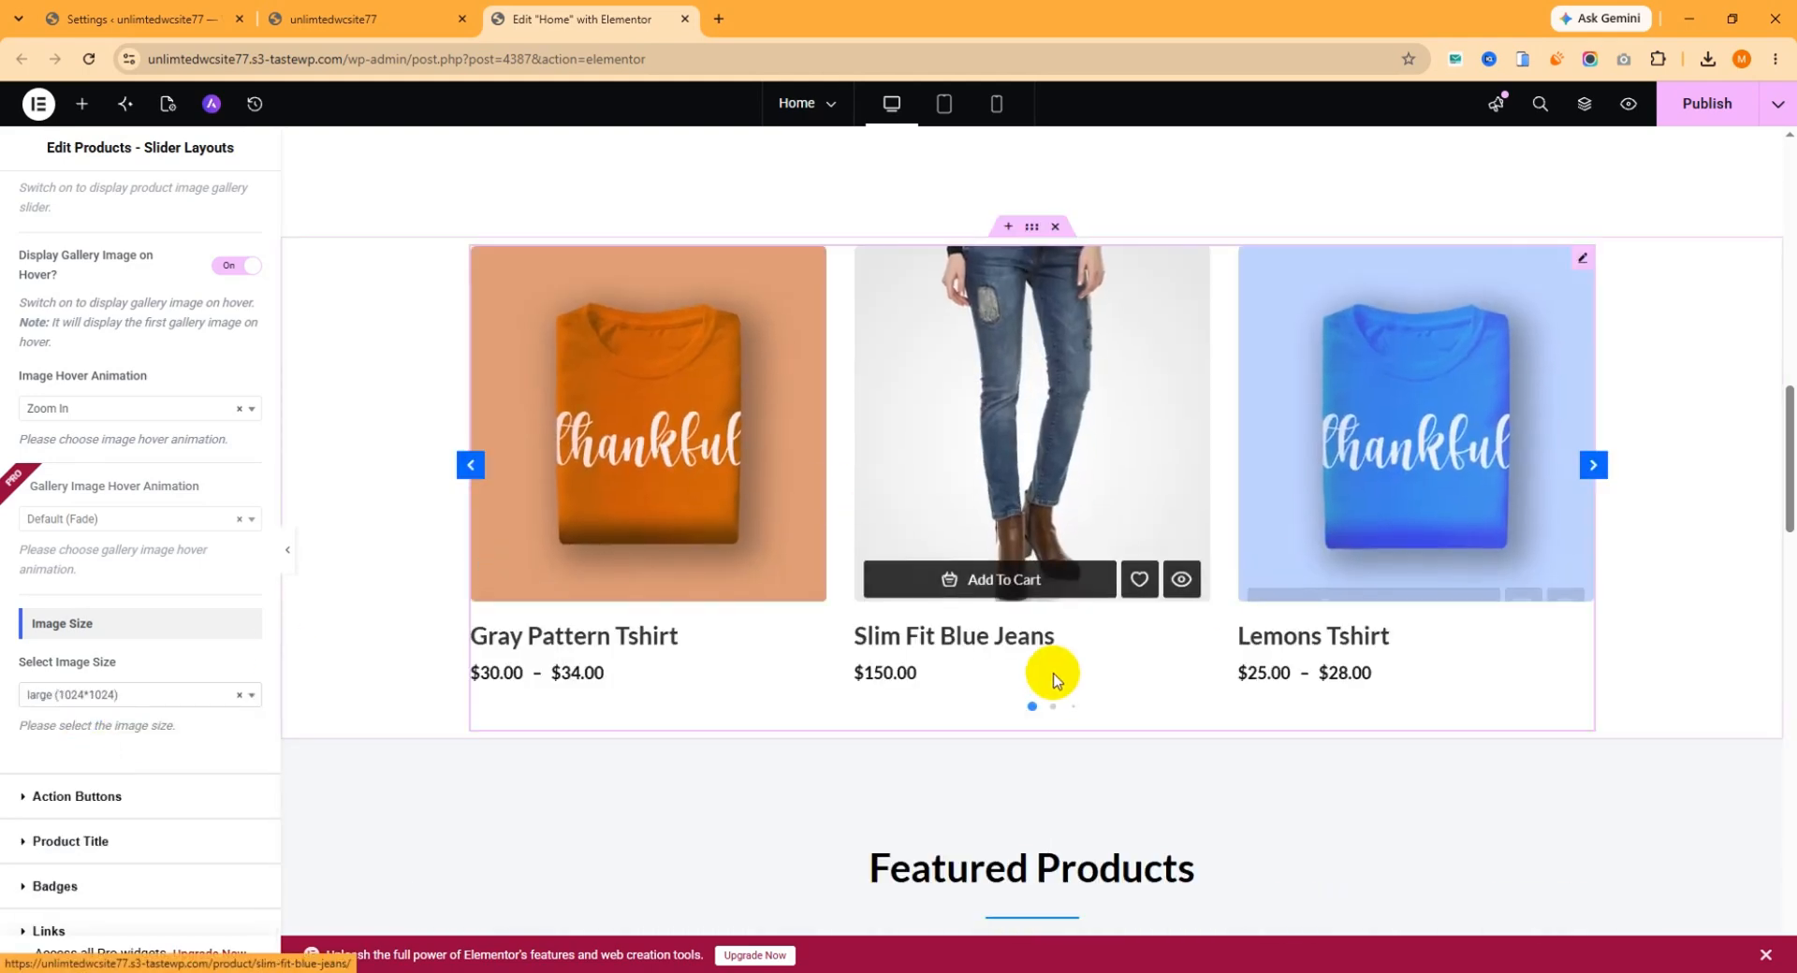
{"action": "left_click", "coordinate": [1051, 706]}
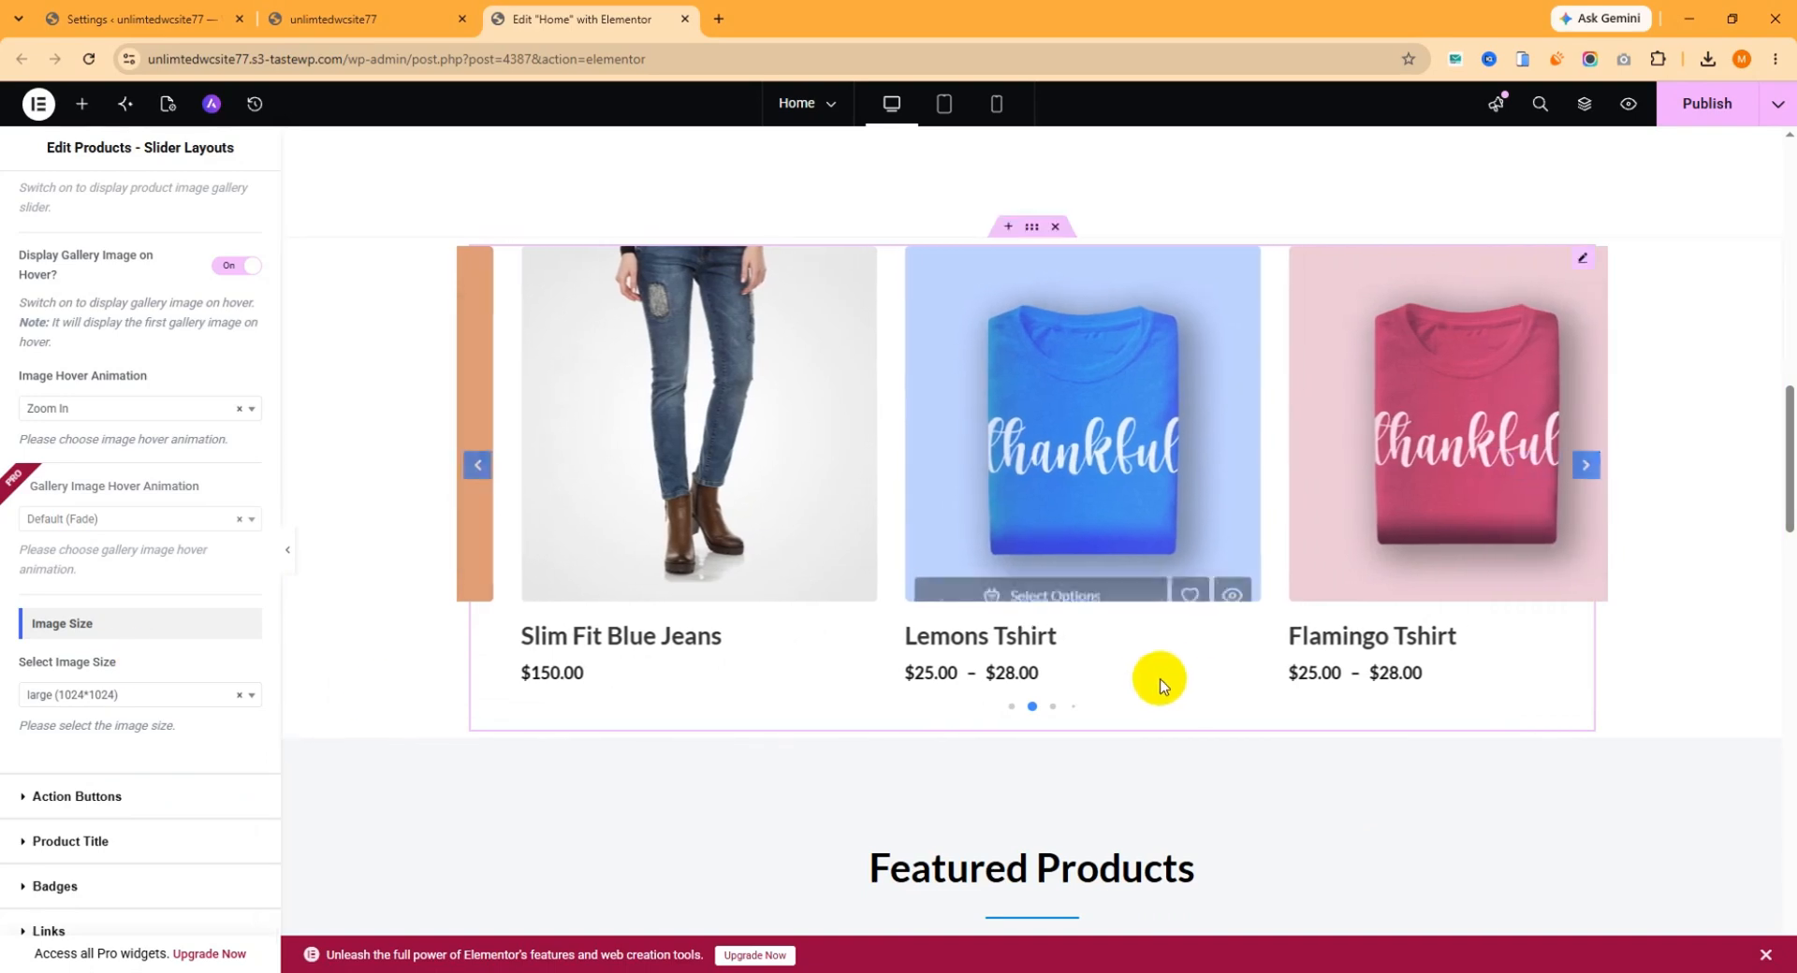
{"action": "left_click", "coordinate": [143, 697]}
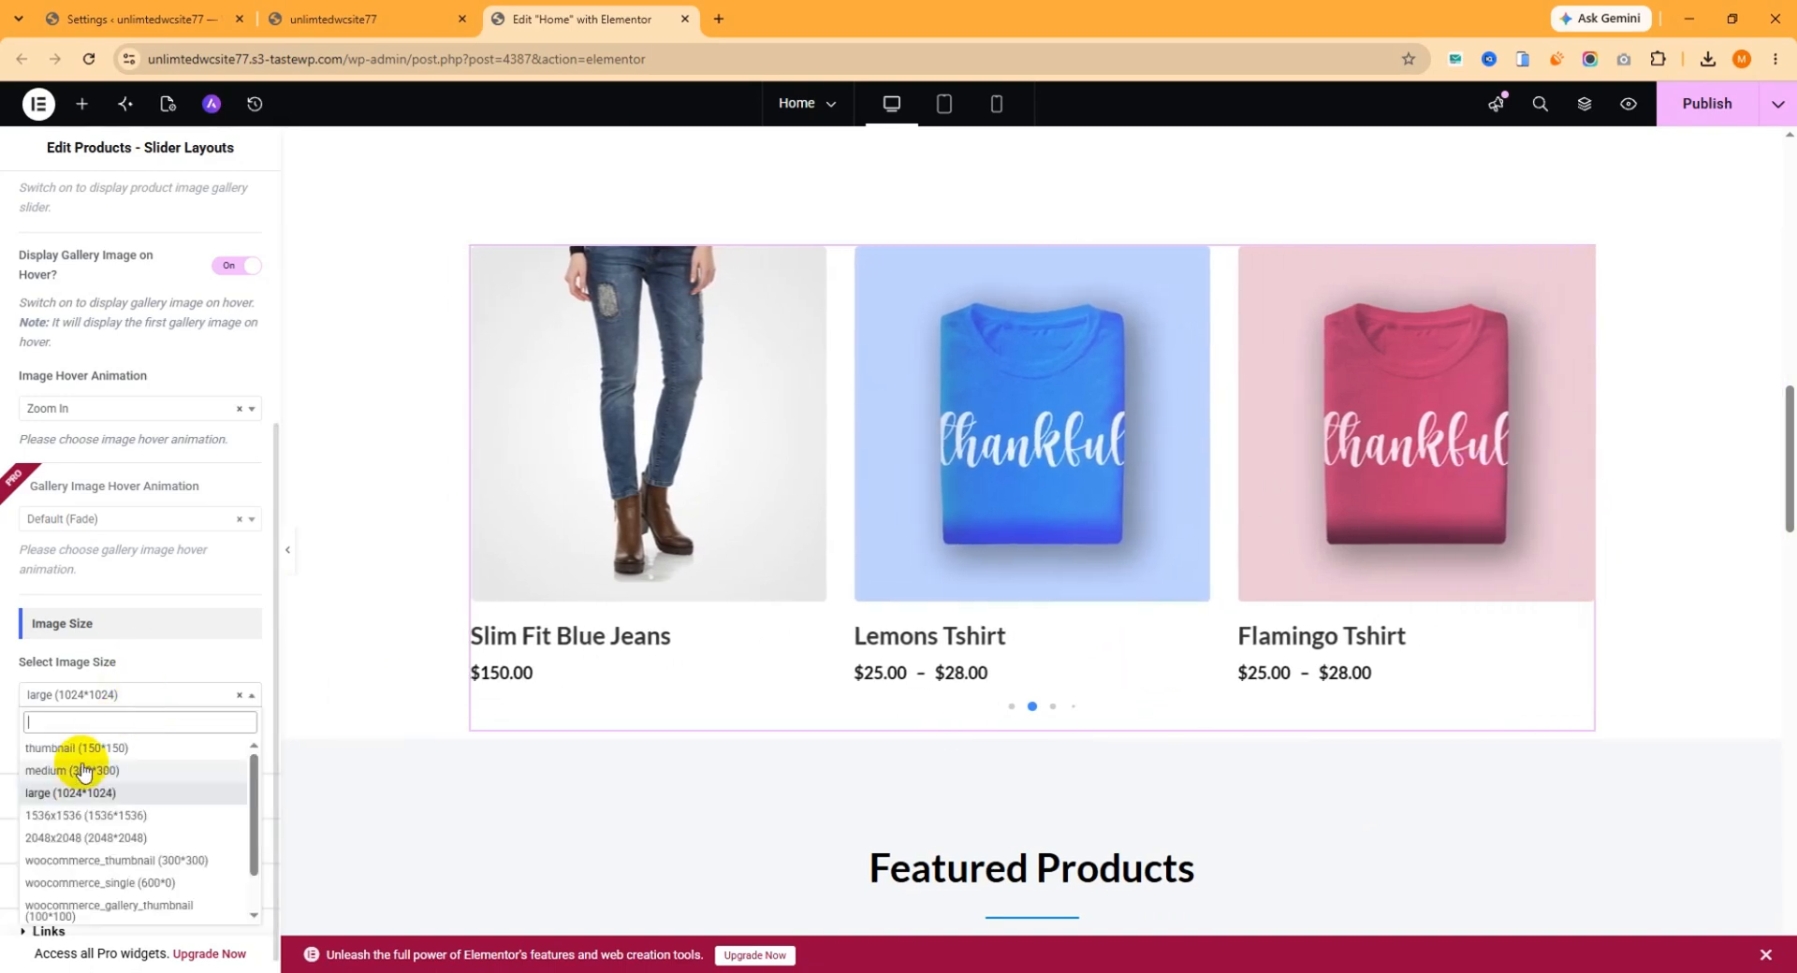
{"action": "left_click", "coordinate": [102, 772]}
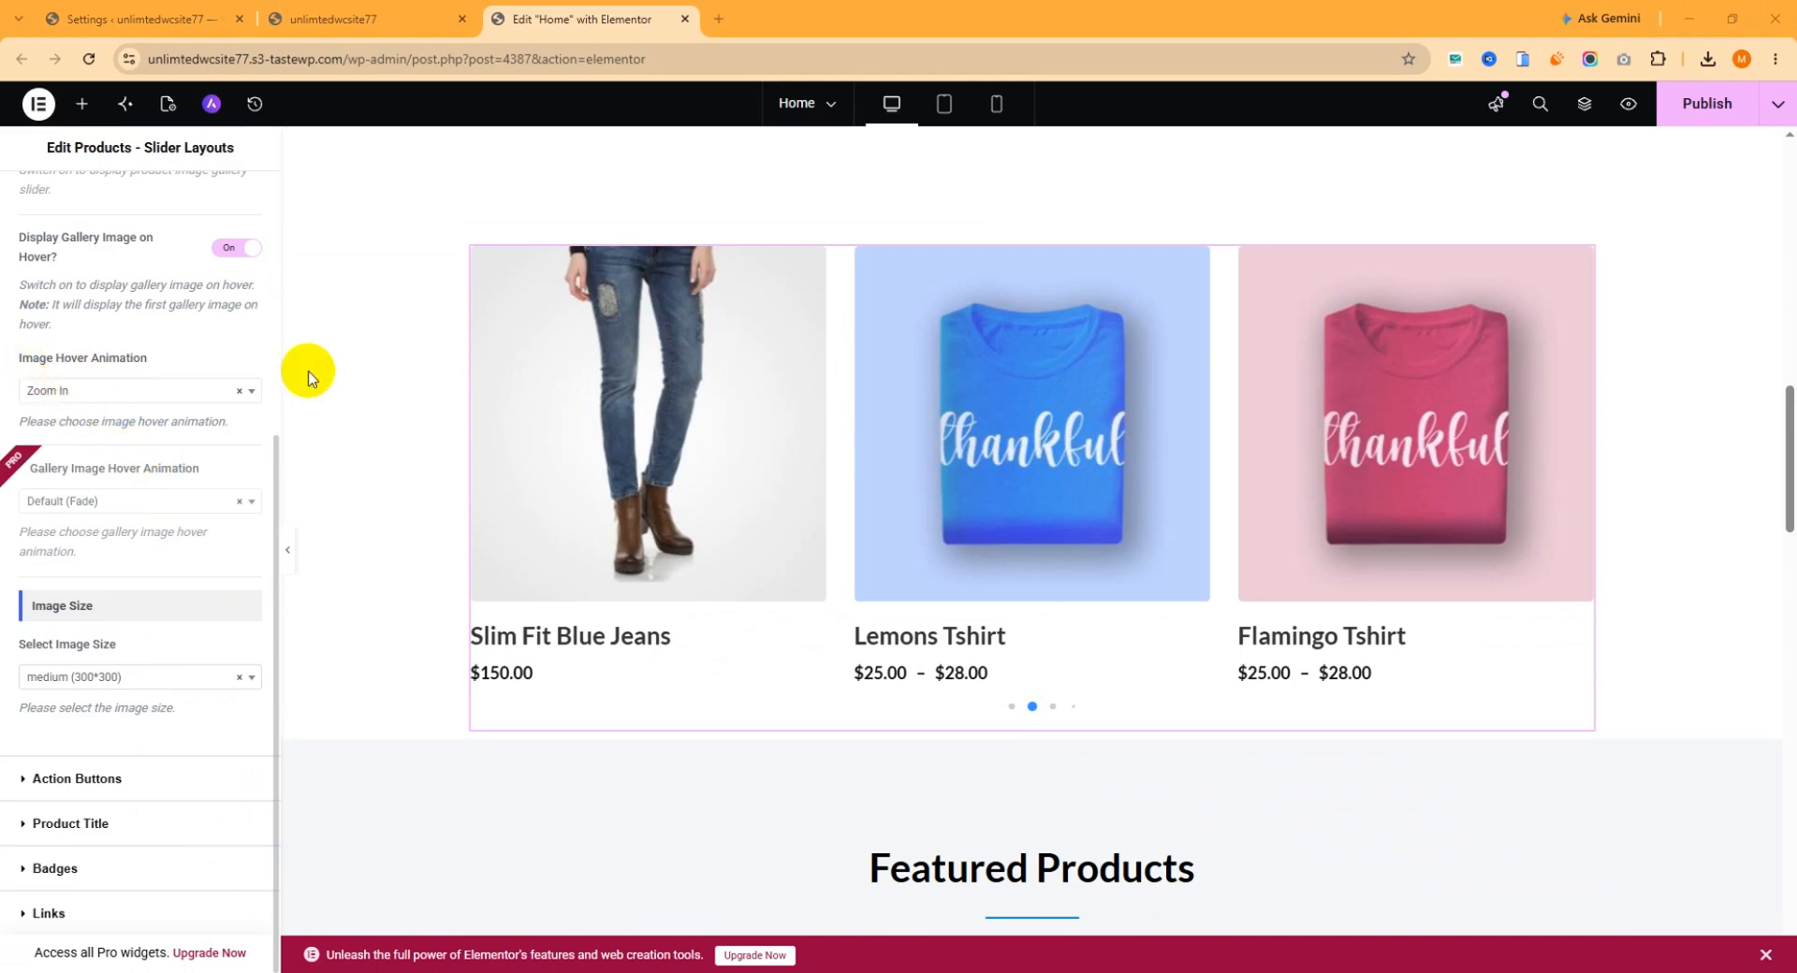
Check the hover effect on a product image and set the Image Hover Animation to Zoom Out.
{"action": "mouse_move", "coordinate": [644, 409]}
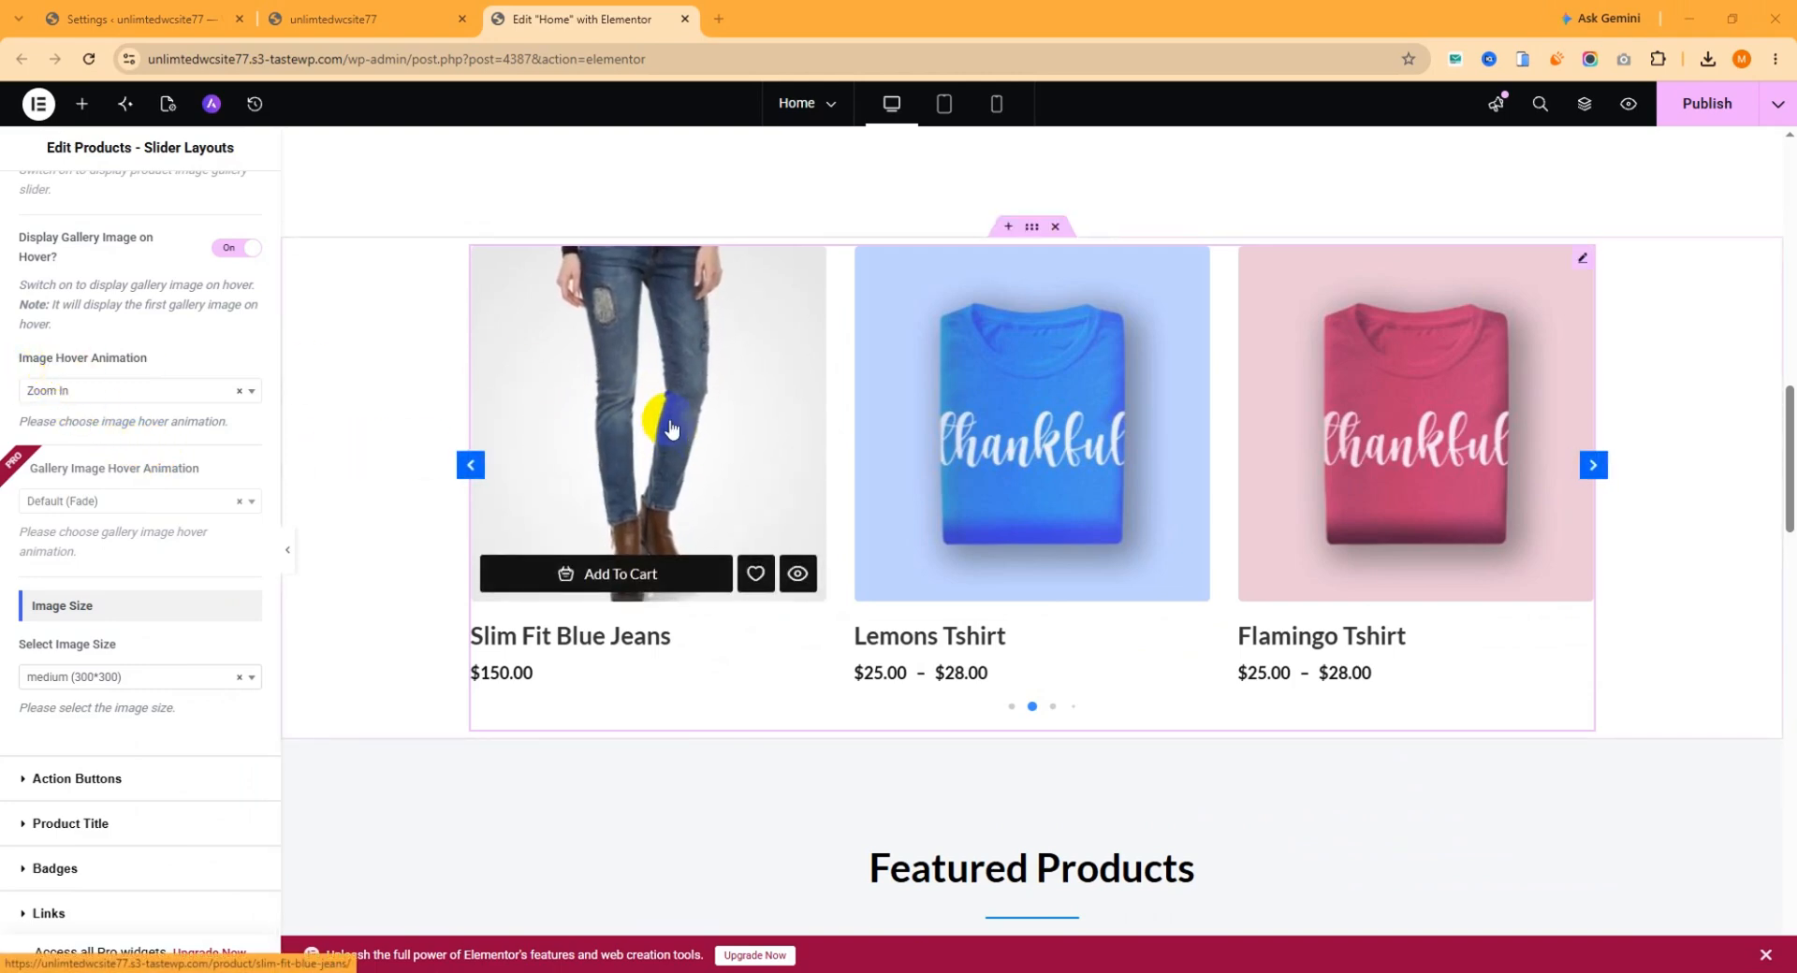
{"action": "left_click", "coordinate": [109, 393]}
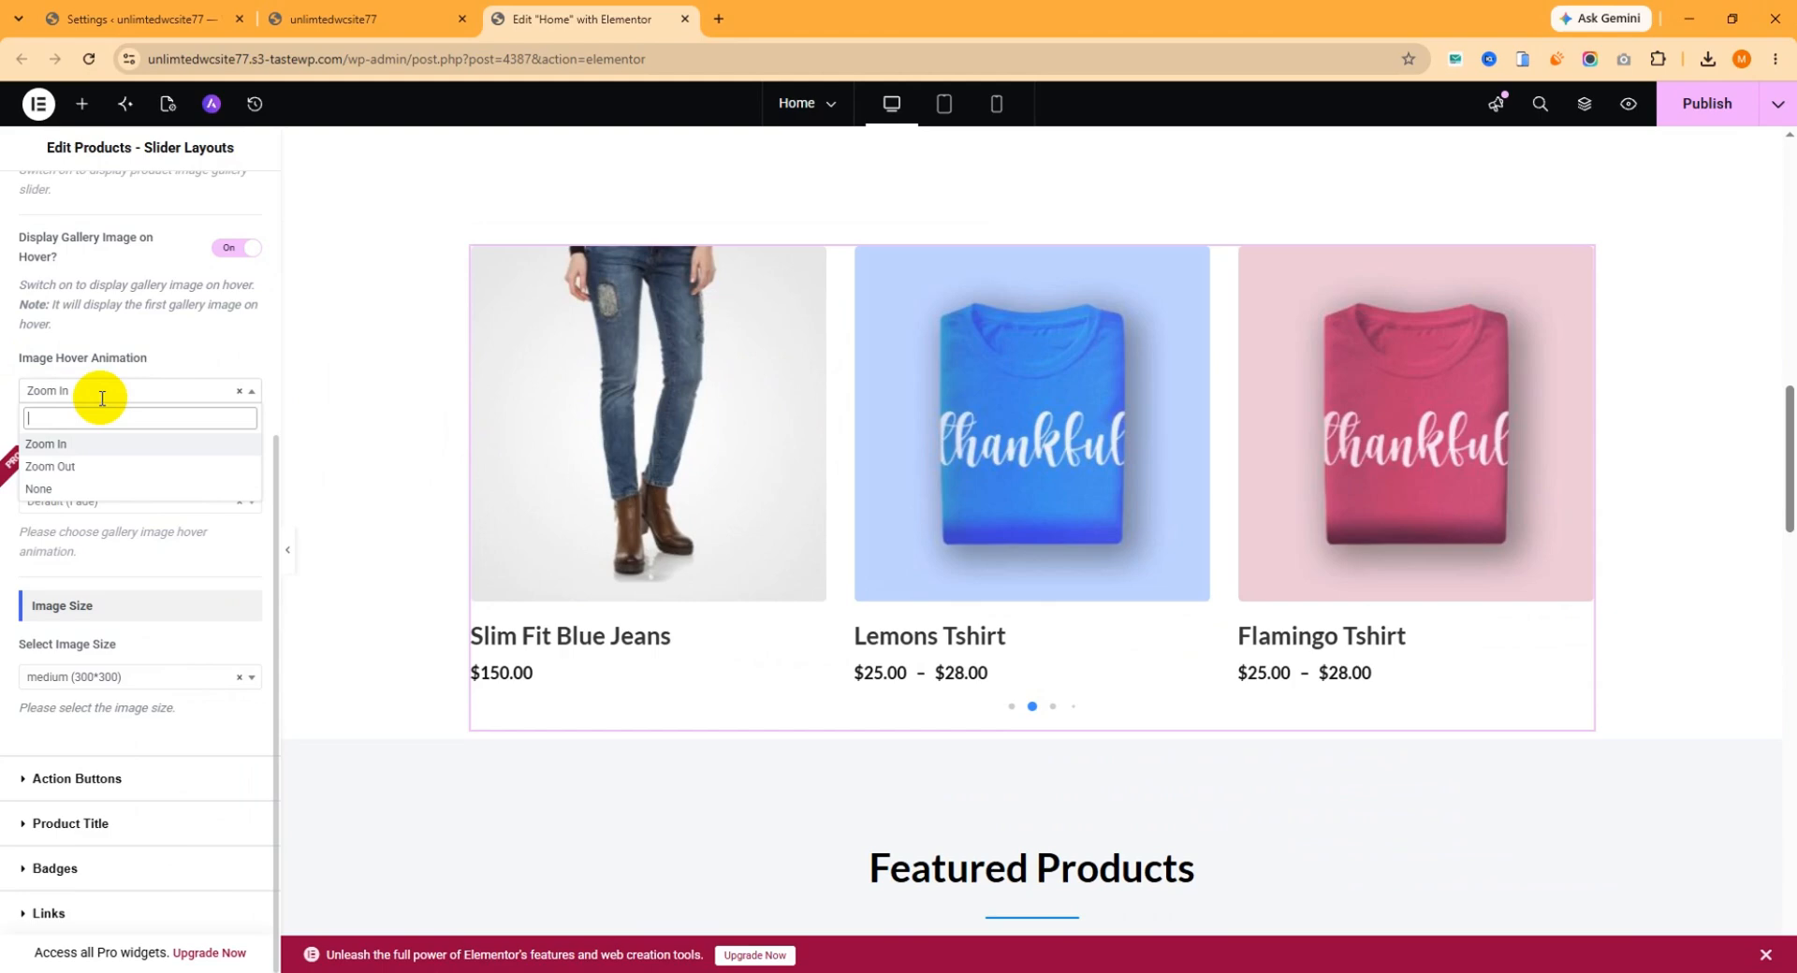
{"action": "left_click", "coordinate": [76, 468]}
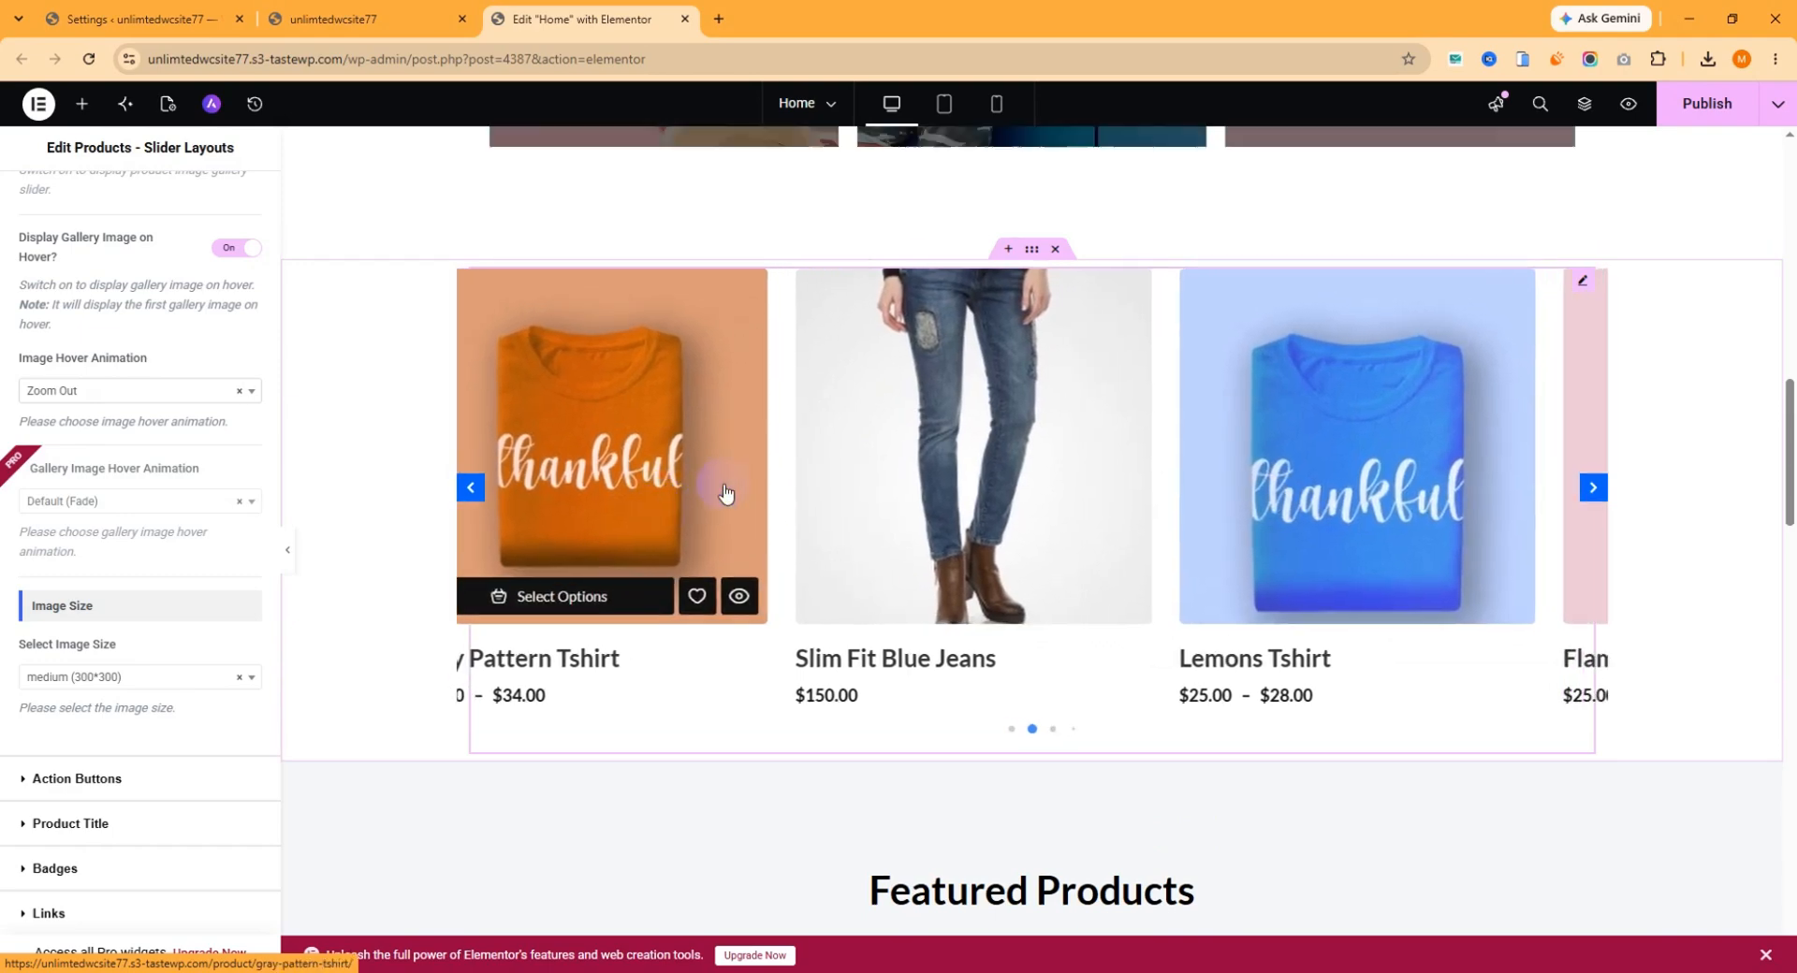
Review the slider's style options for the primary color, Image Styles and Layout Design.
{"action": "scroll", "coordinate": [712, 506], "scroll_direction": "up", "scroll_amount": 1}
{"action": "scroll", "coordinate": [213, 456], "scroll_direction": "up", "scroll_amount": 4}
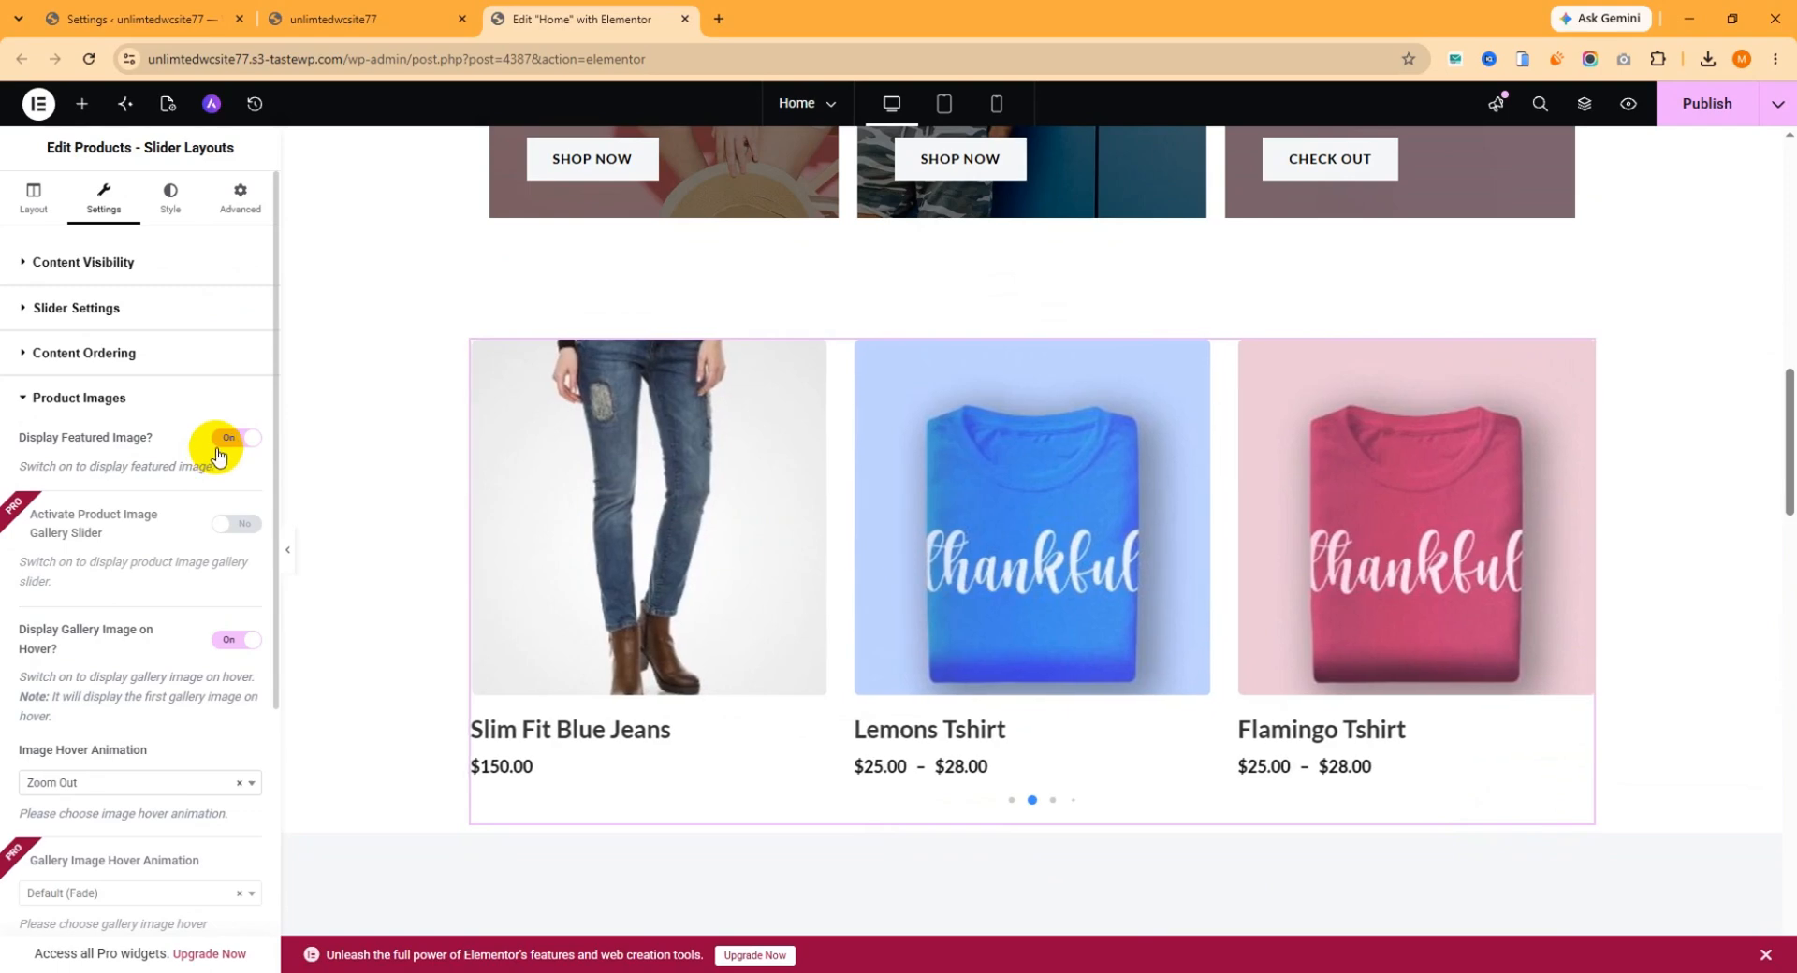
{"action": "left_click", "coordinate": [171, 208]}
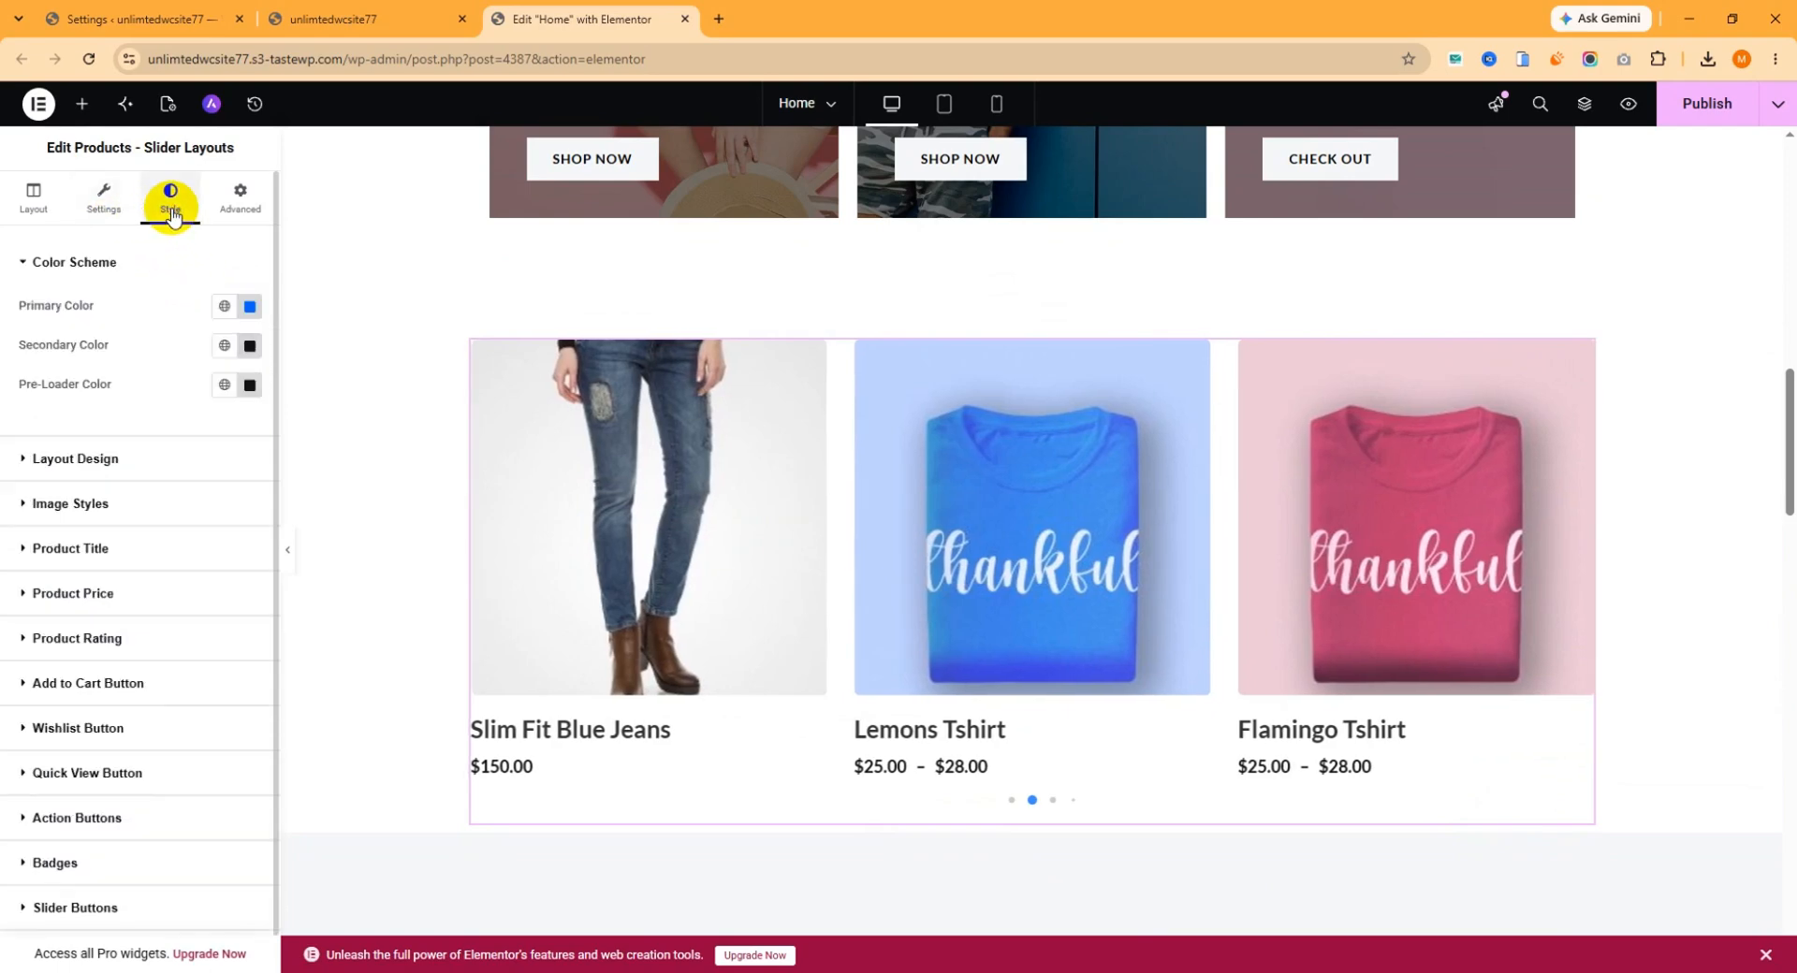
{"action": "left_click", "coordinate": [249, 309]}
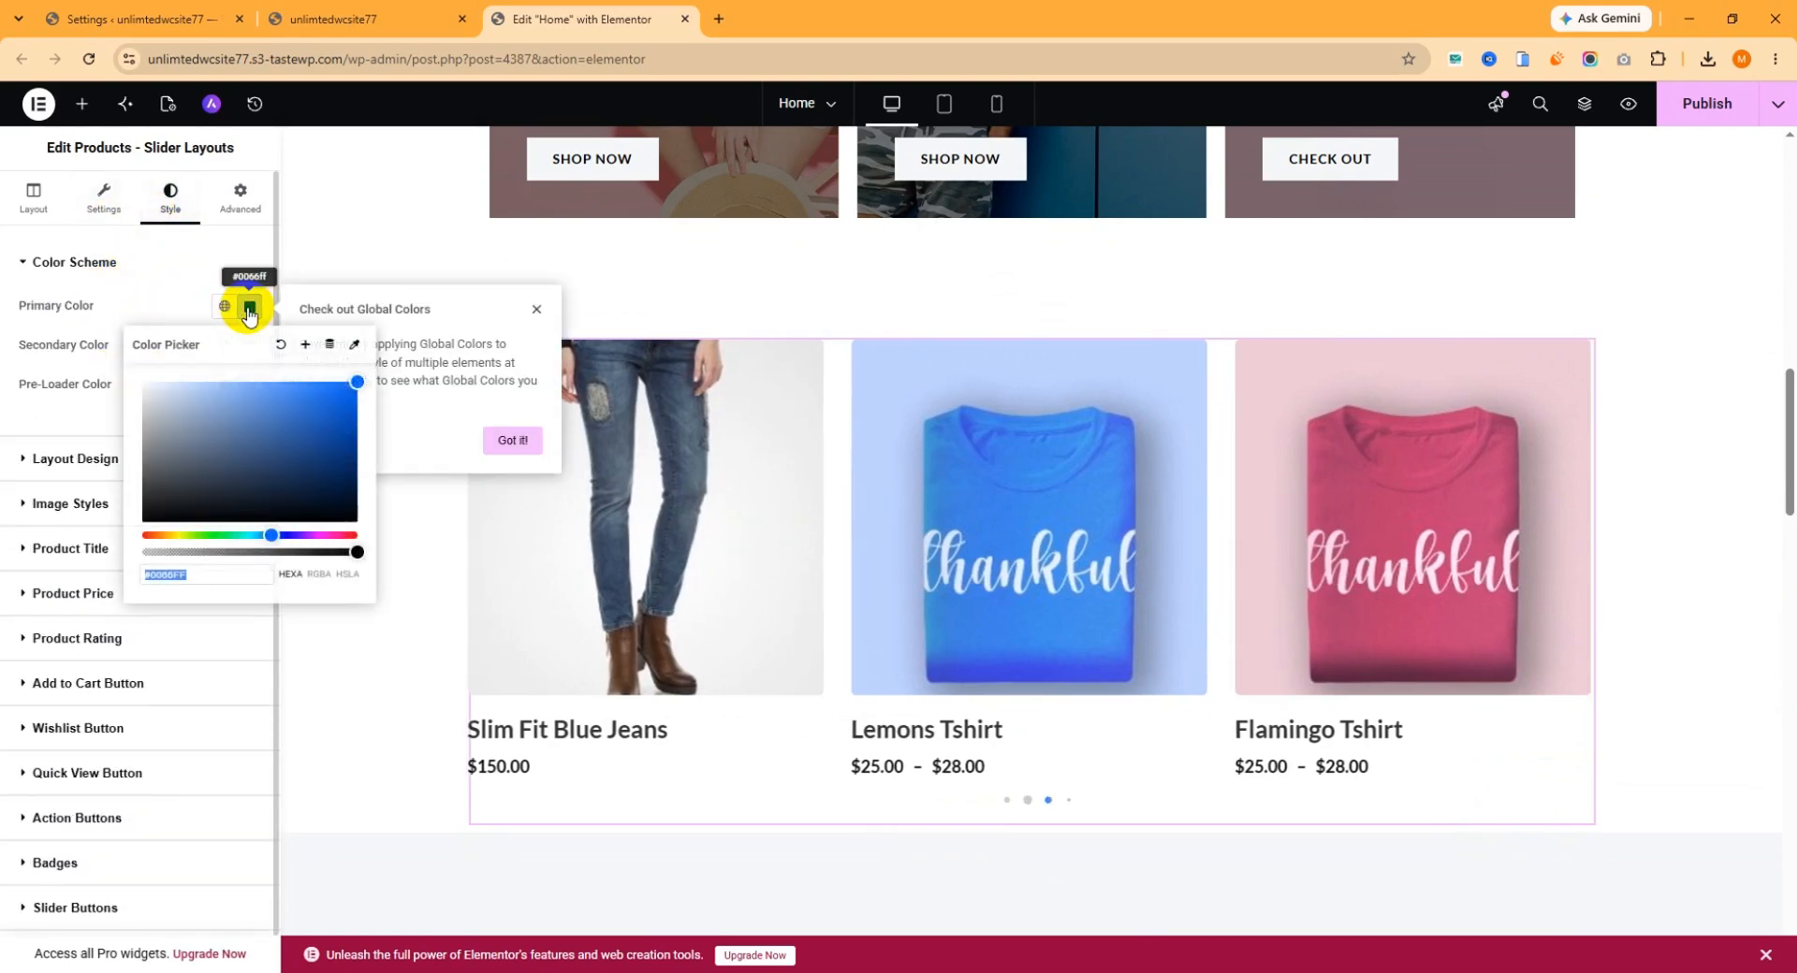
{"action": "left_click", "coordinate": [32, 414]}
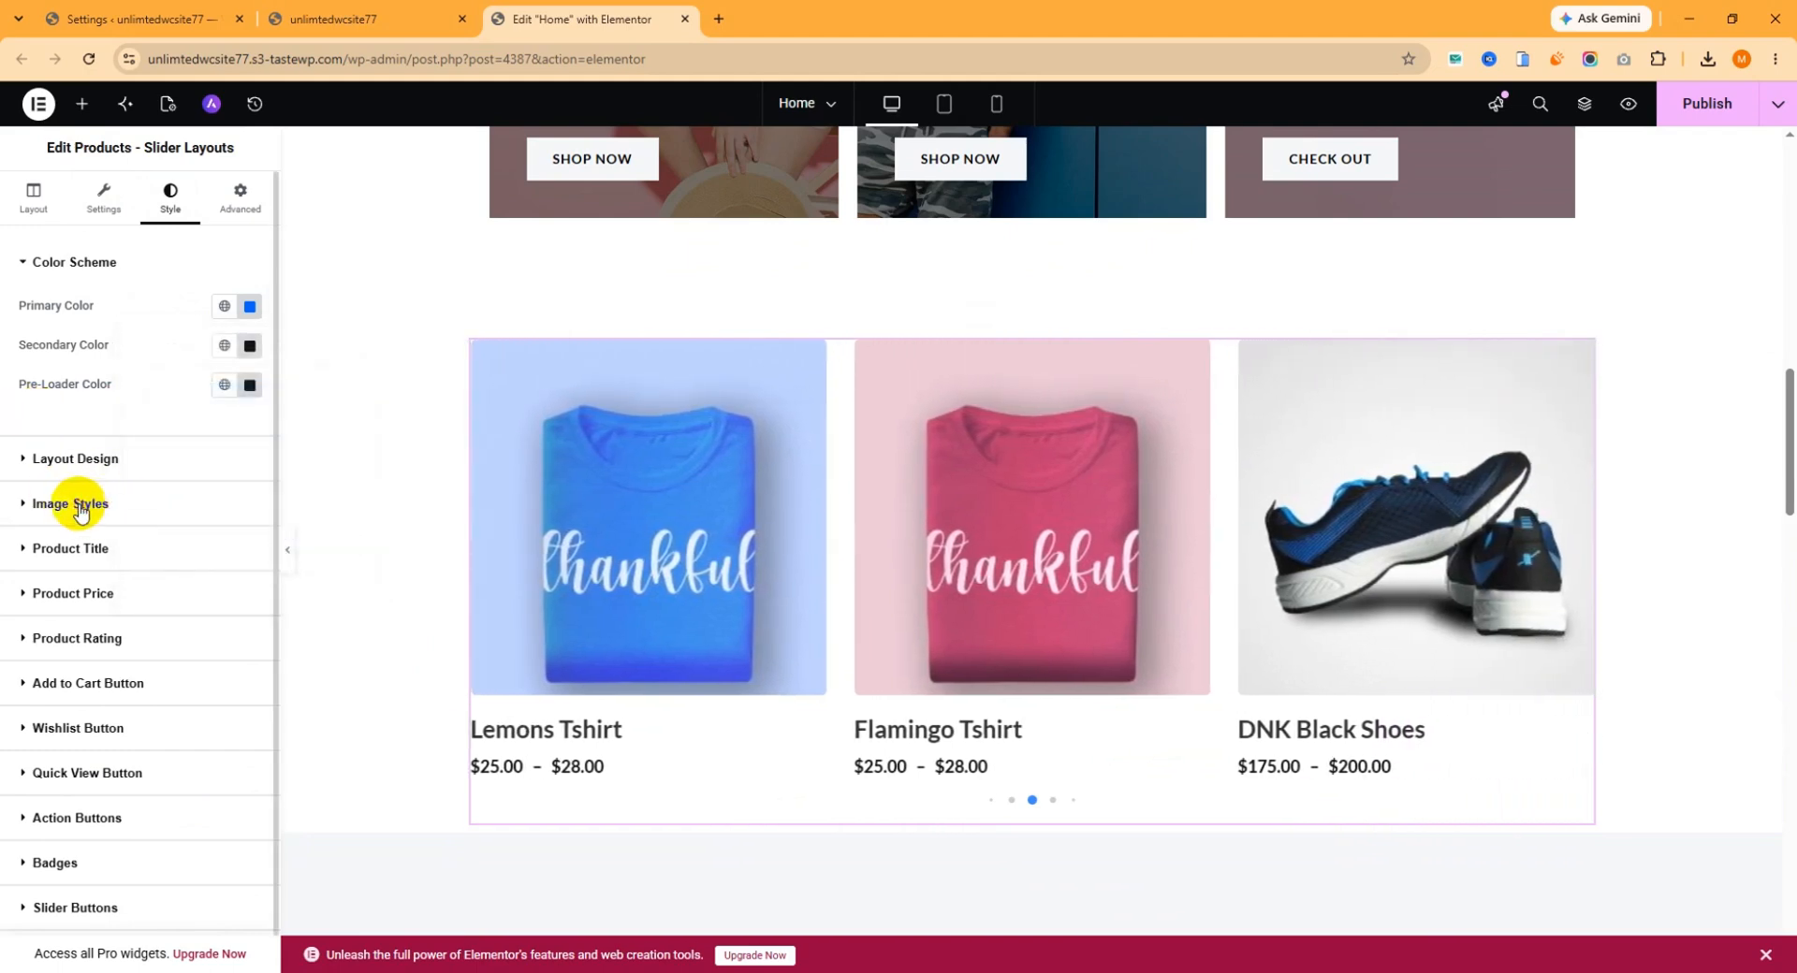
{"action": "left_click", "coordinate": [79, 506]}
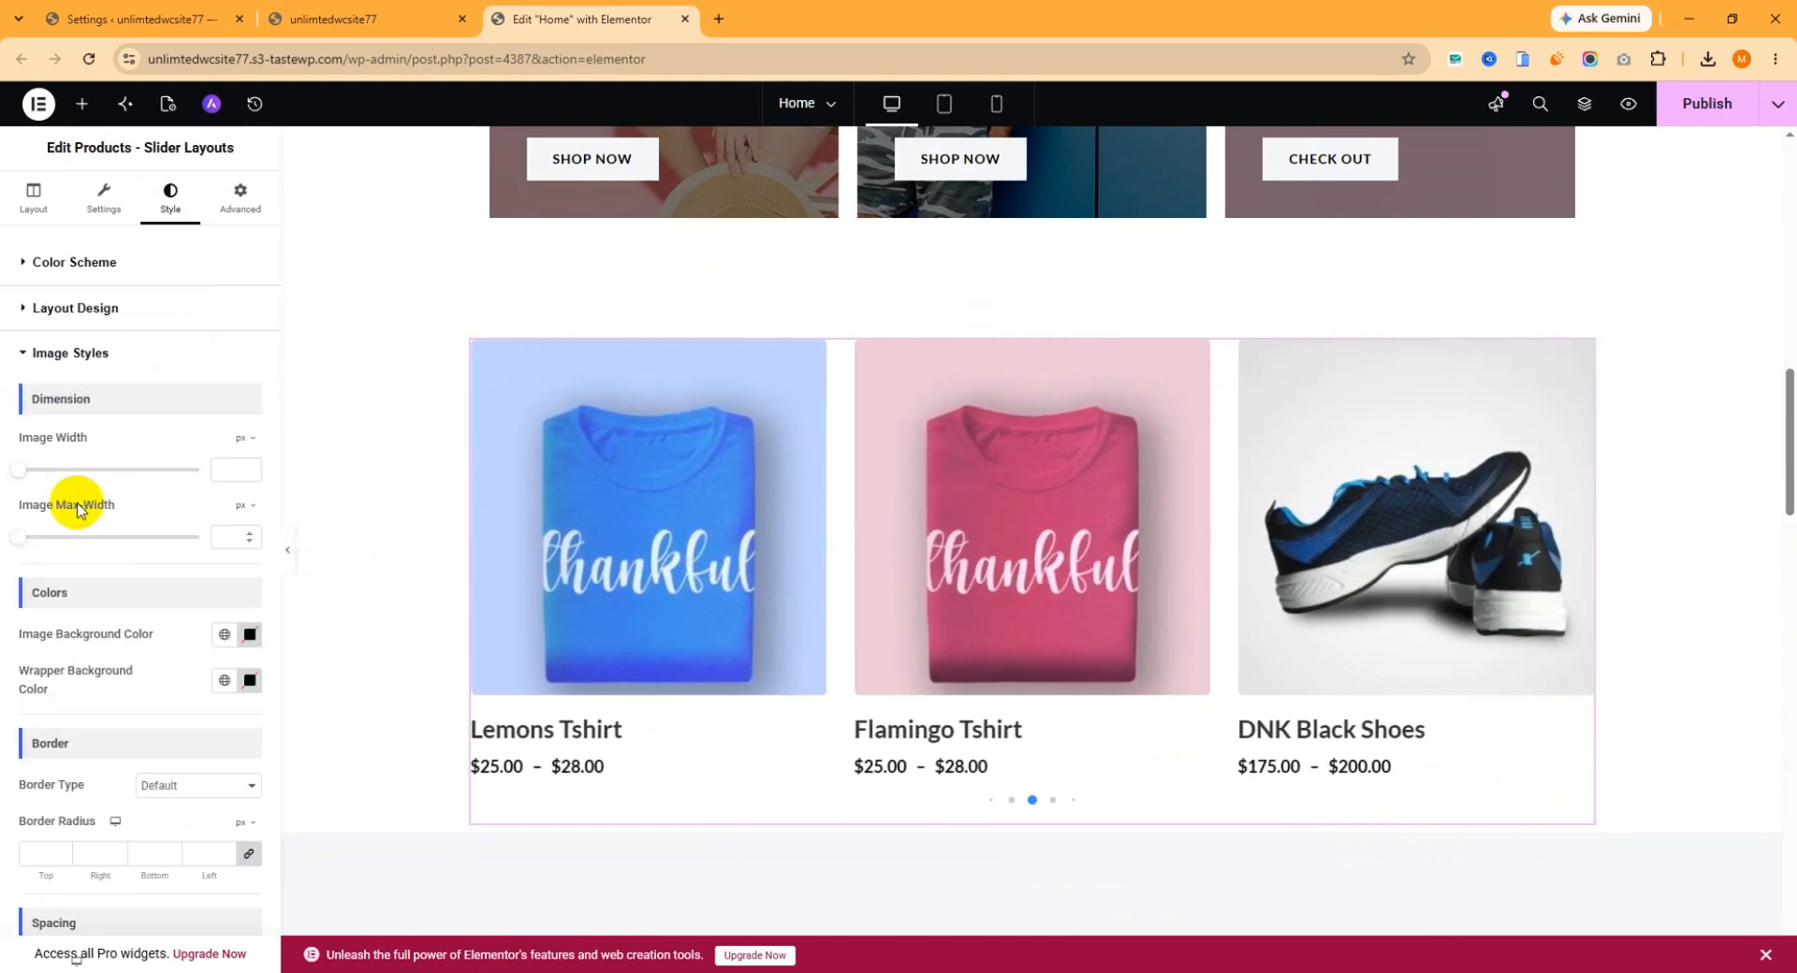
{"action": "left_click", "coordinate": [101, 313]}
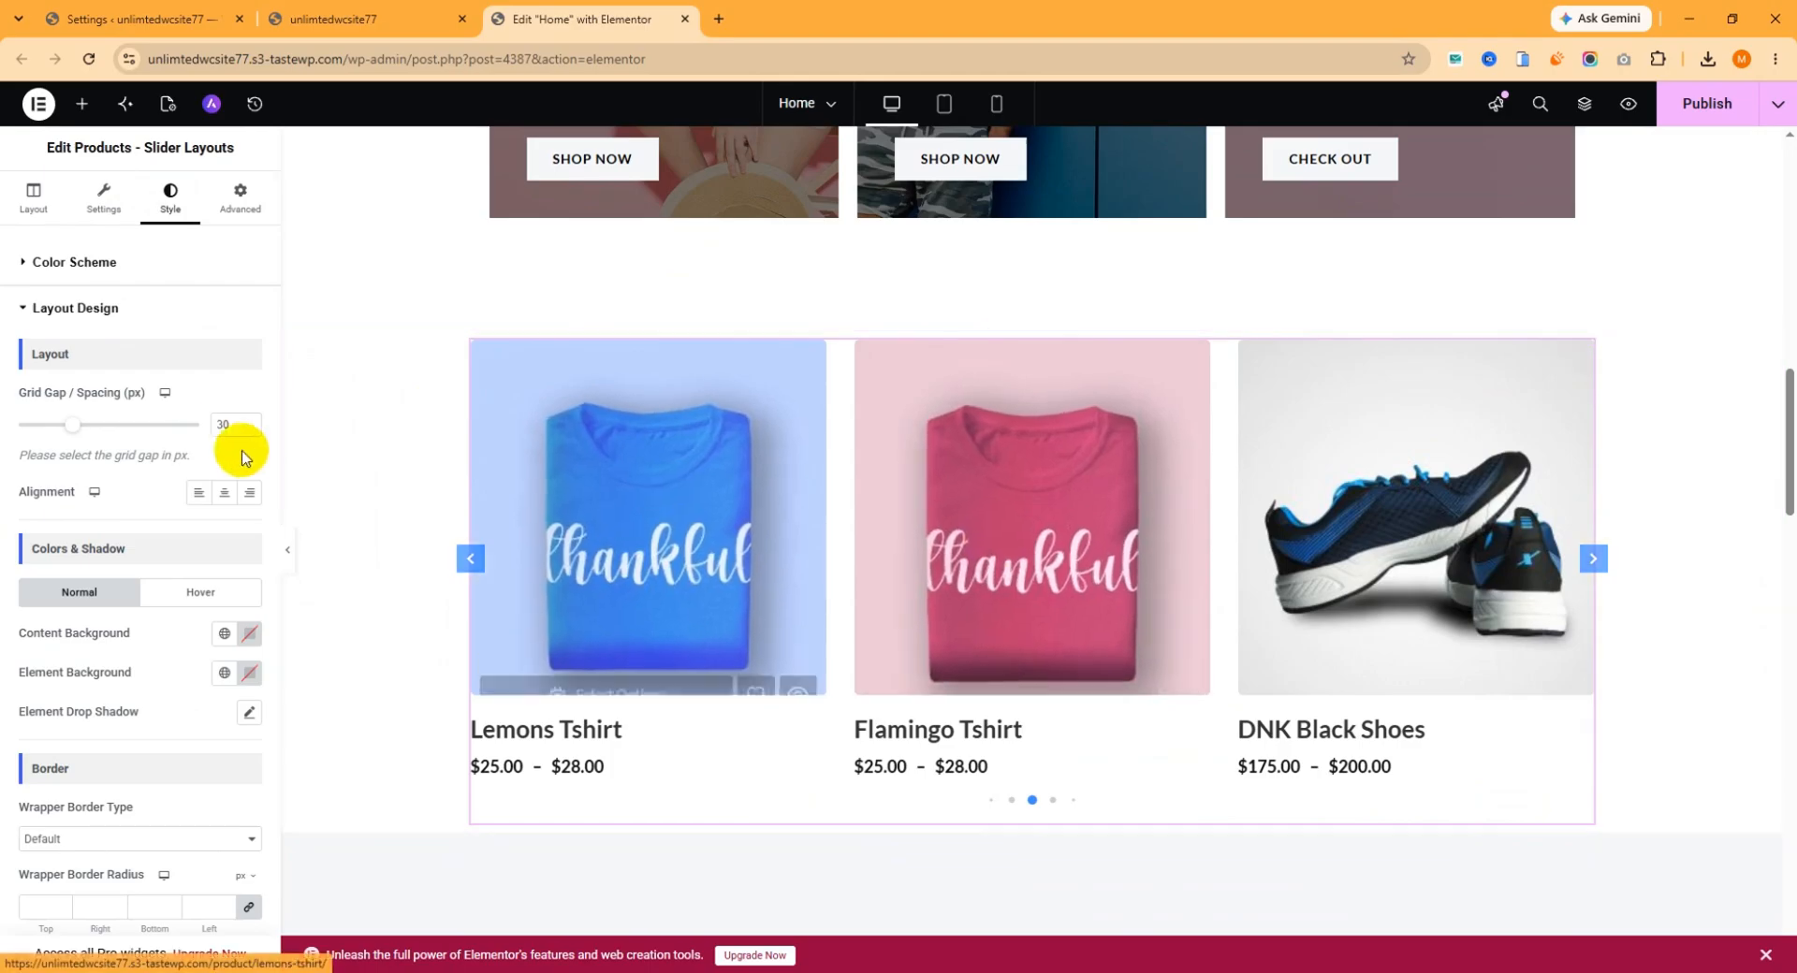
{"action": "scroll", "coordinate": [805, 524], "scroll_direction": "down", "scroll_amount": 5}
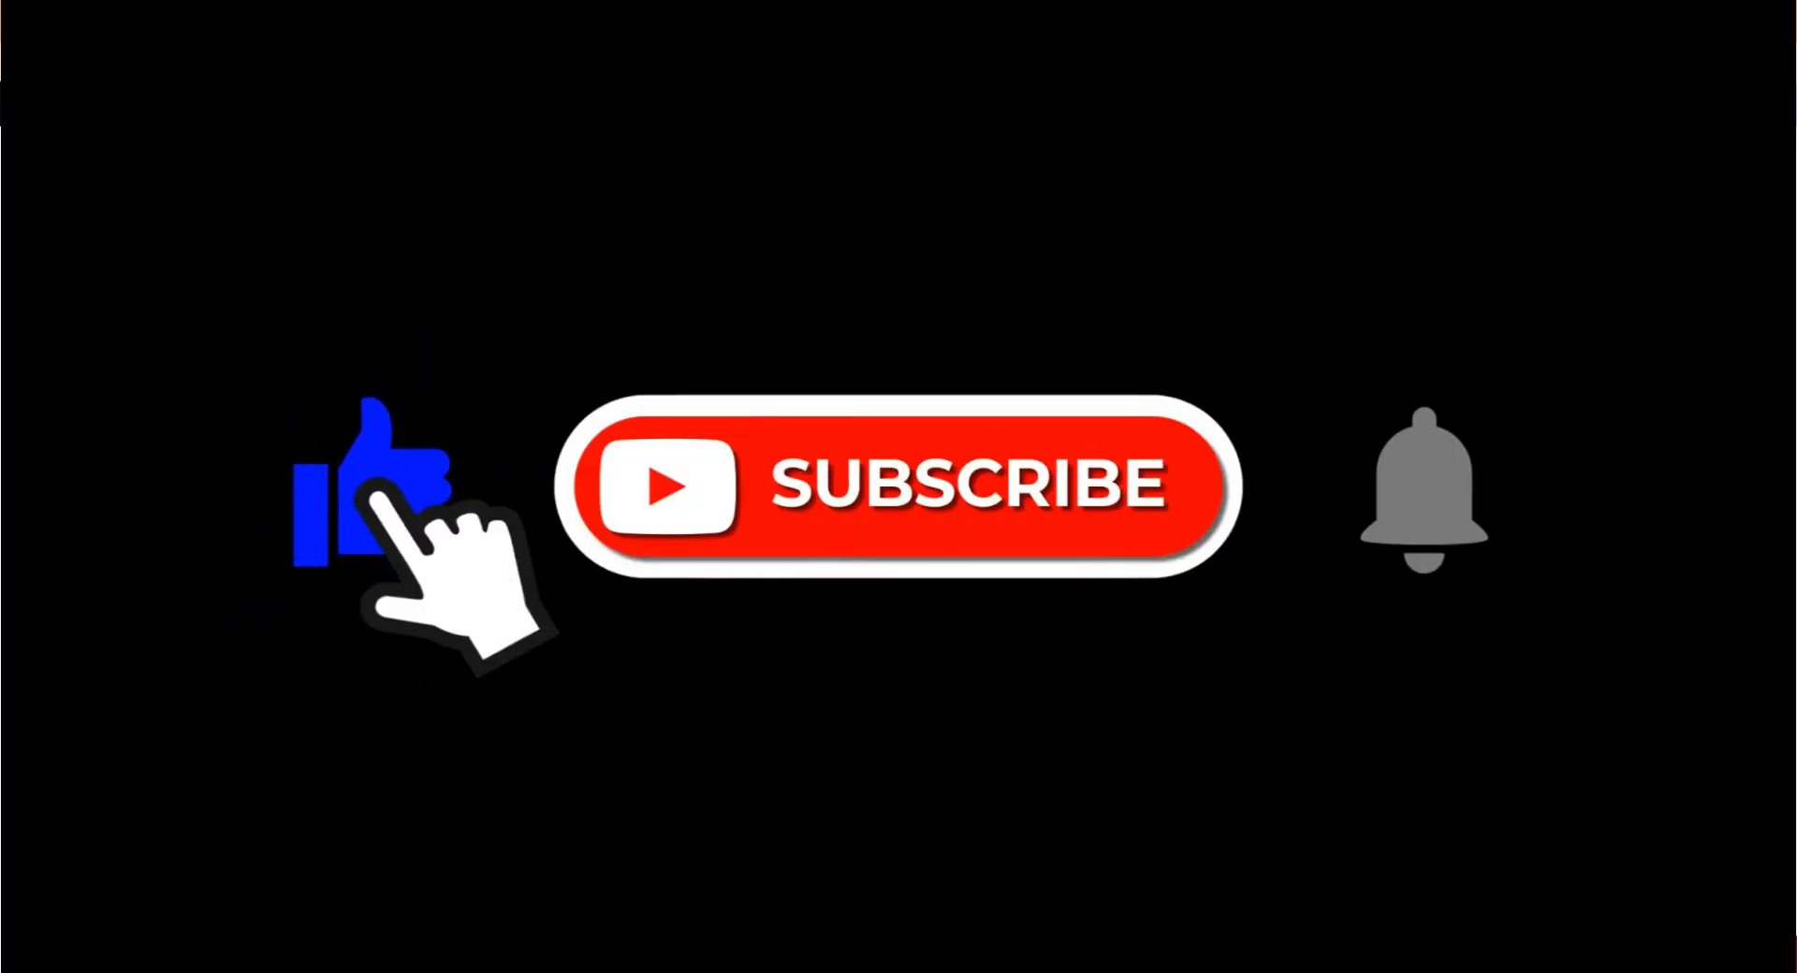